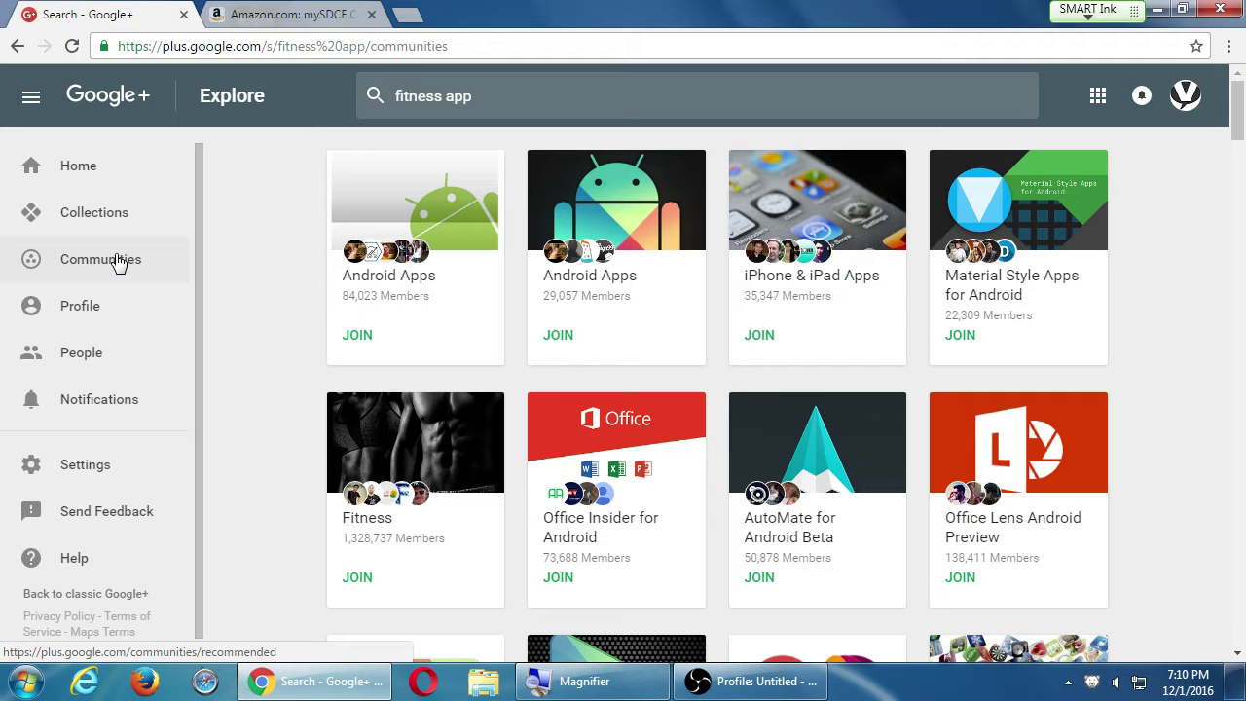
Load facebook.com in the browser tab showing the Amazon app listing.
left_click(277, 15)
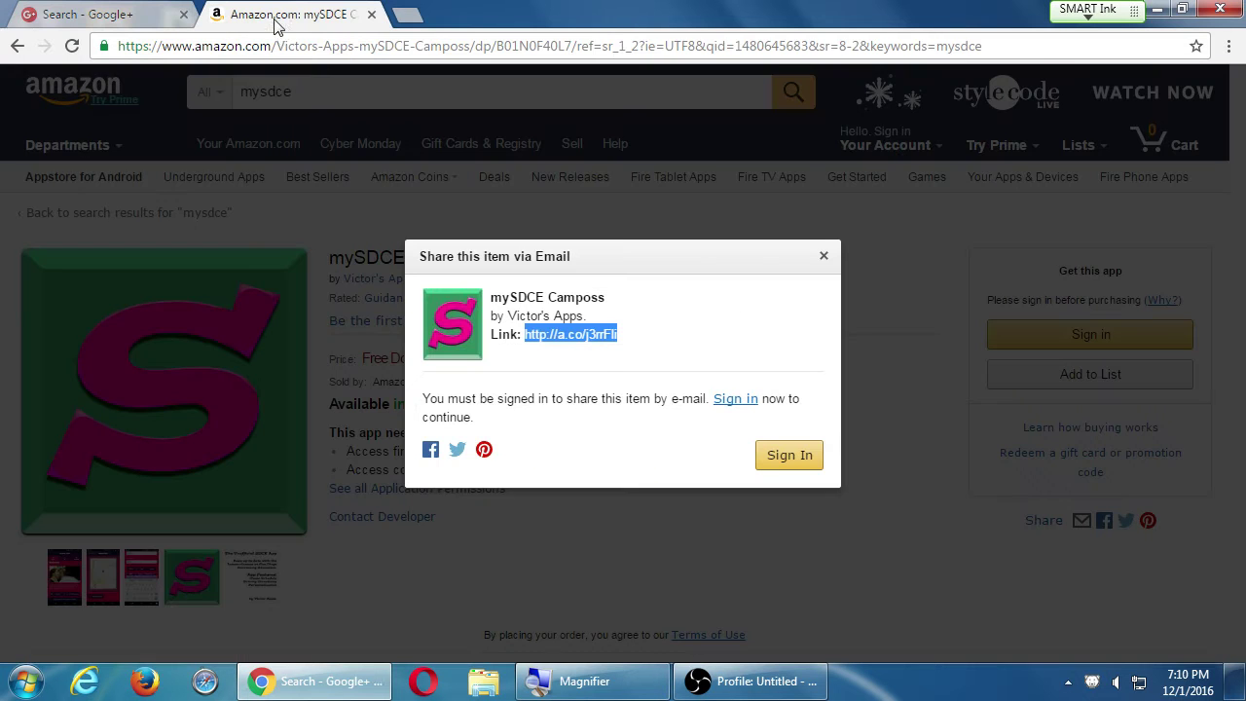
left_click(302, 49)
type("facebook.com")
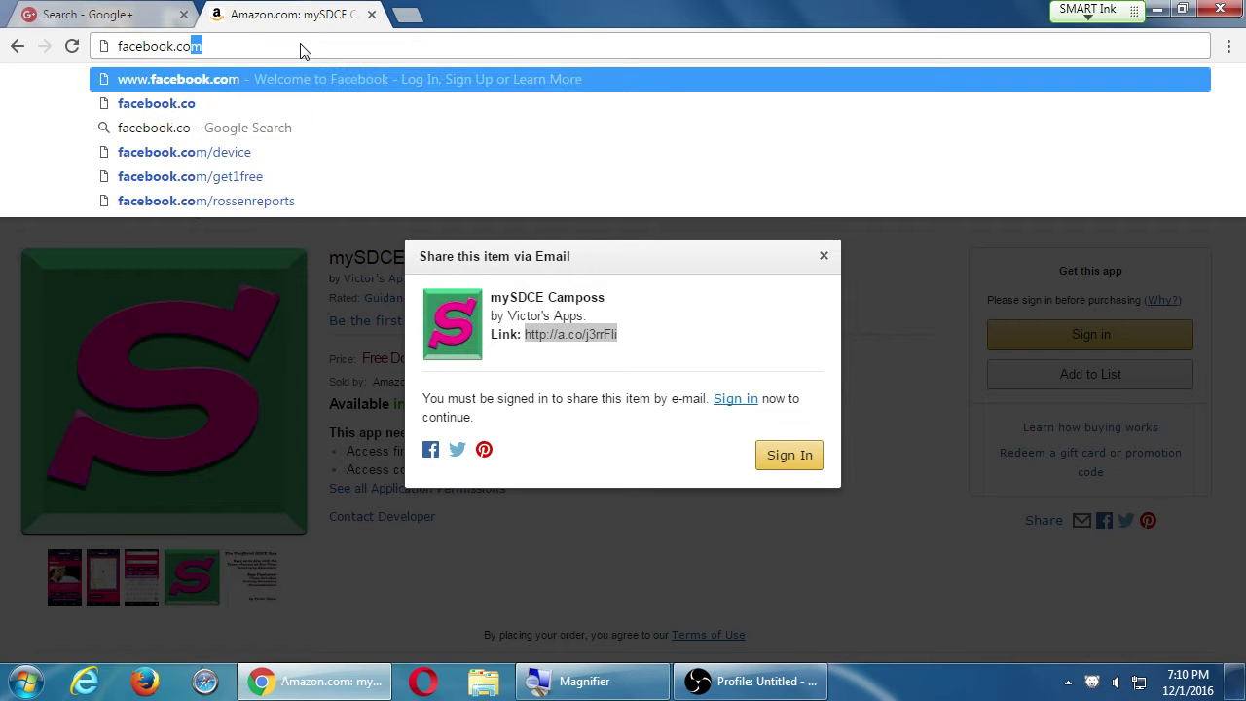
key("Return")
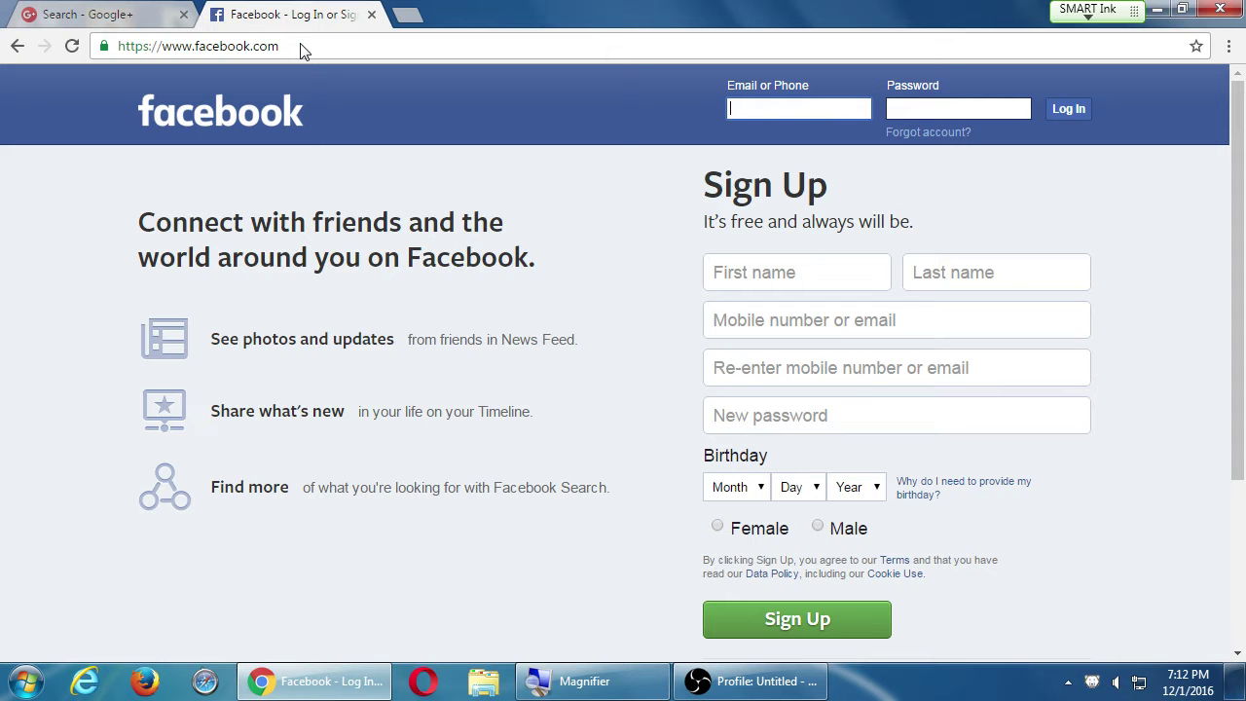
left_click(706, 260)
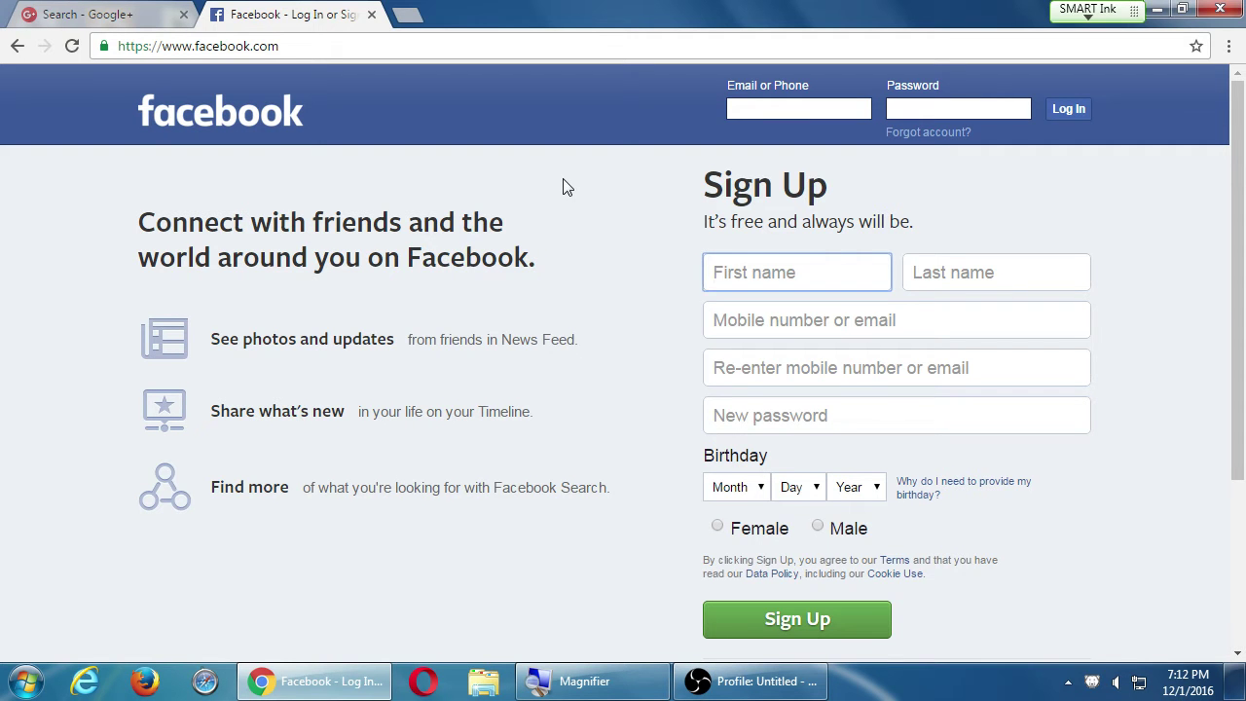
type("Victor's")
key("Tab")
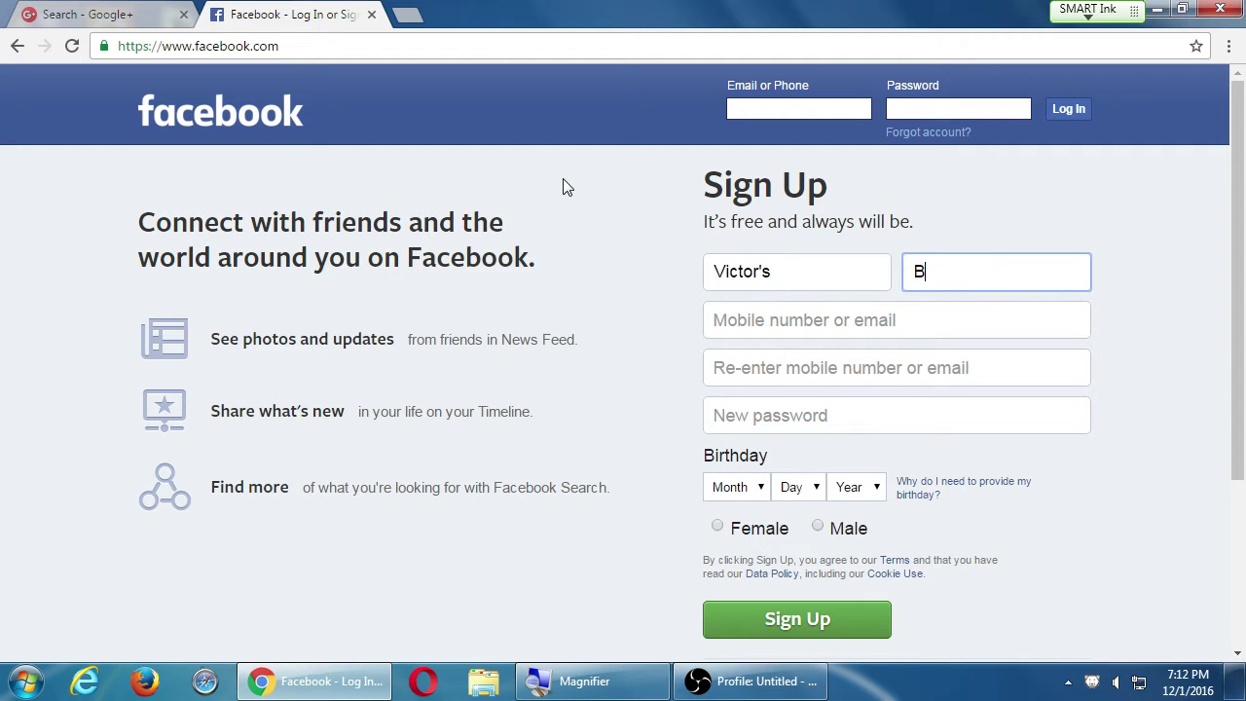
key("BackSpace")
type("app")
key("BackSpace")
key("BackSpace")
key("BackSpace")
type("Apps")
double_click(808, 270)
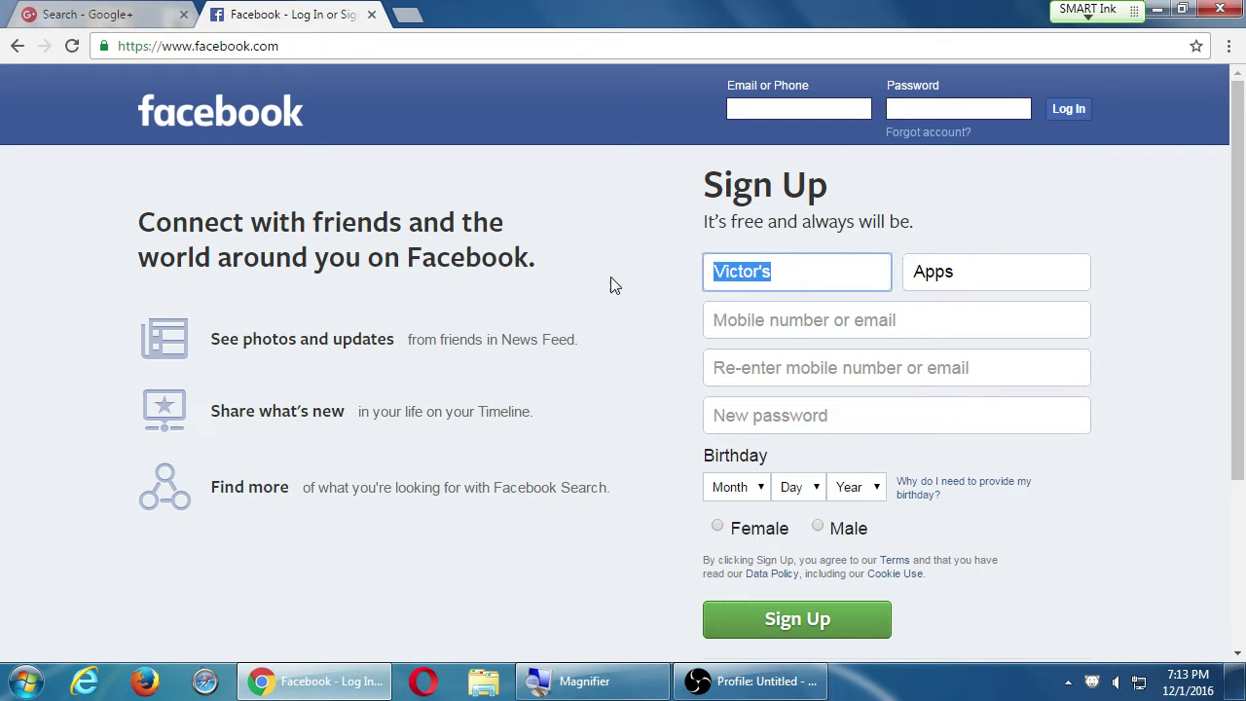
key("BackSpace")
double_click(969, 275)
key("BackSpace")
left_click(630, 295)
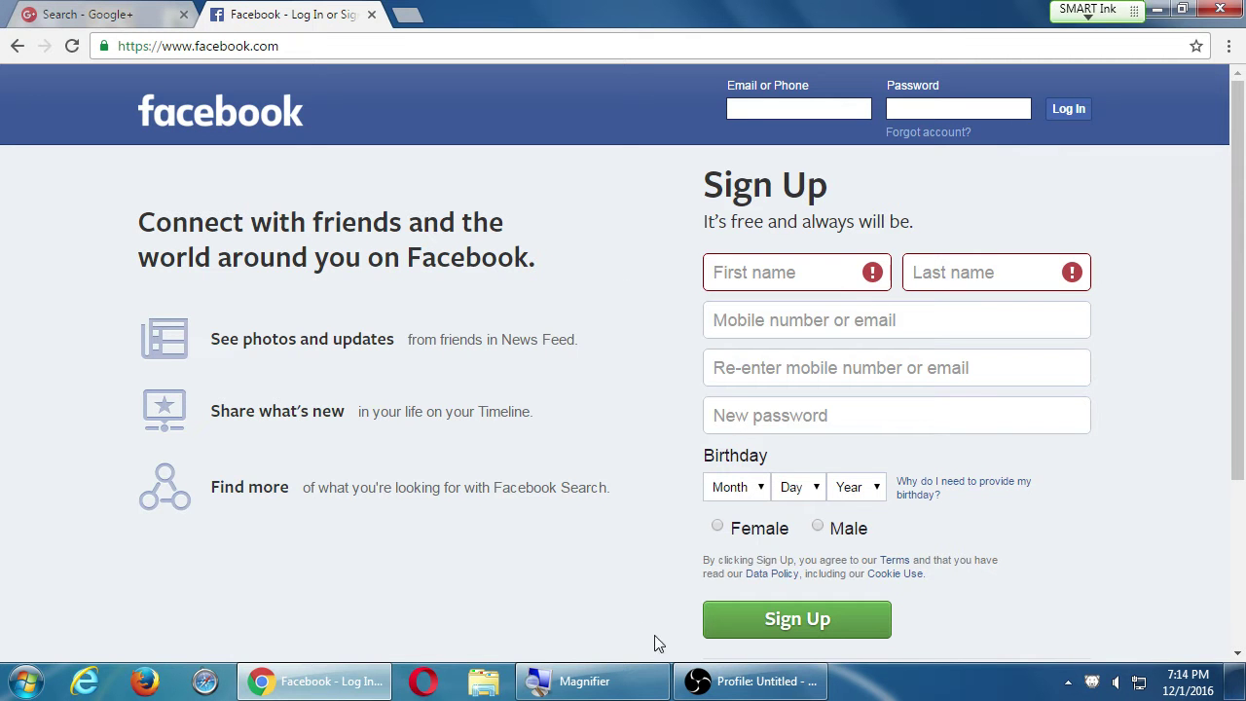
left_click(725, 680)
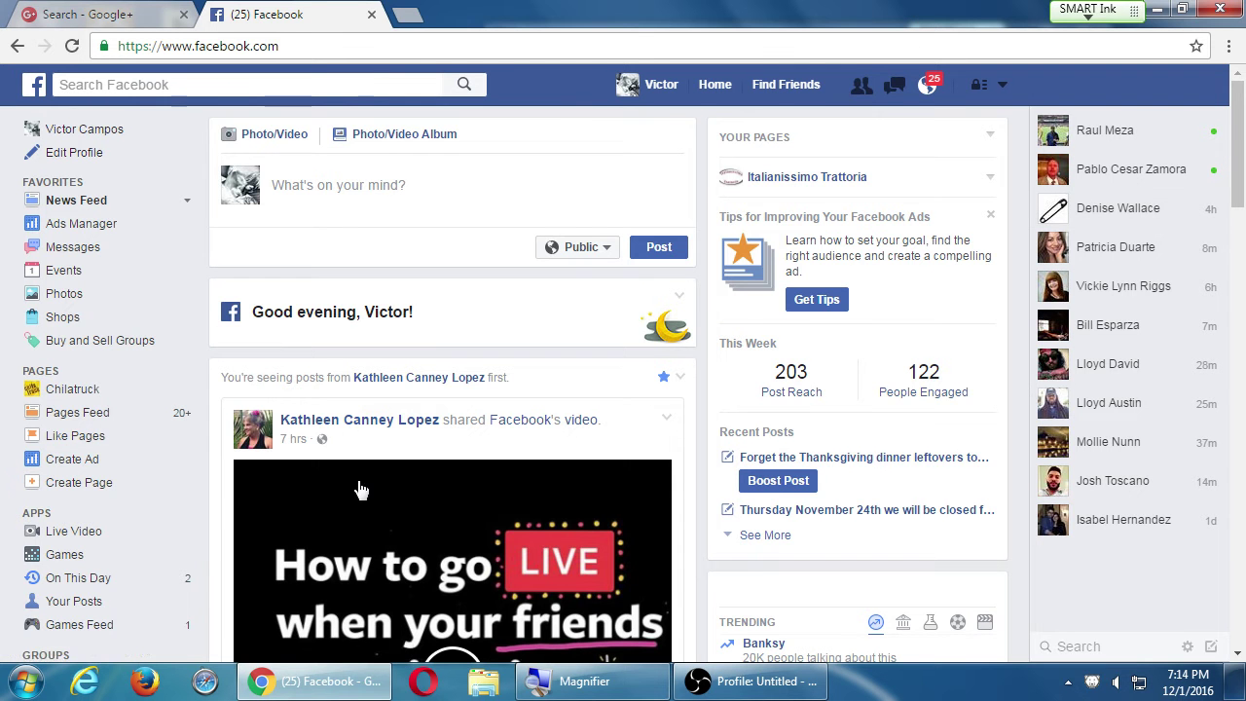
scroll(370, 584, "down", 3)
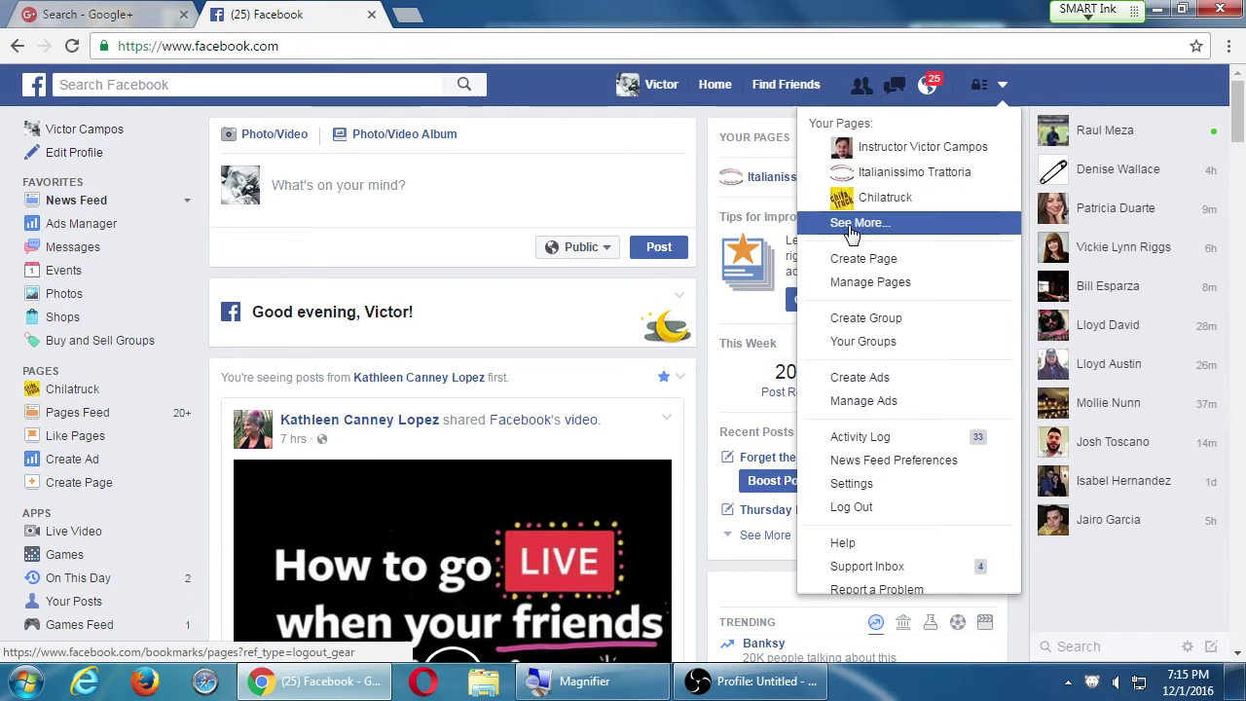
Look through the full list of managed Pages and return to the home feed.
left_click(849, 229)
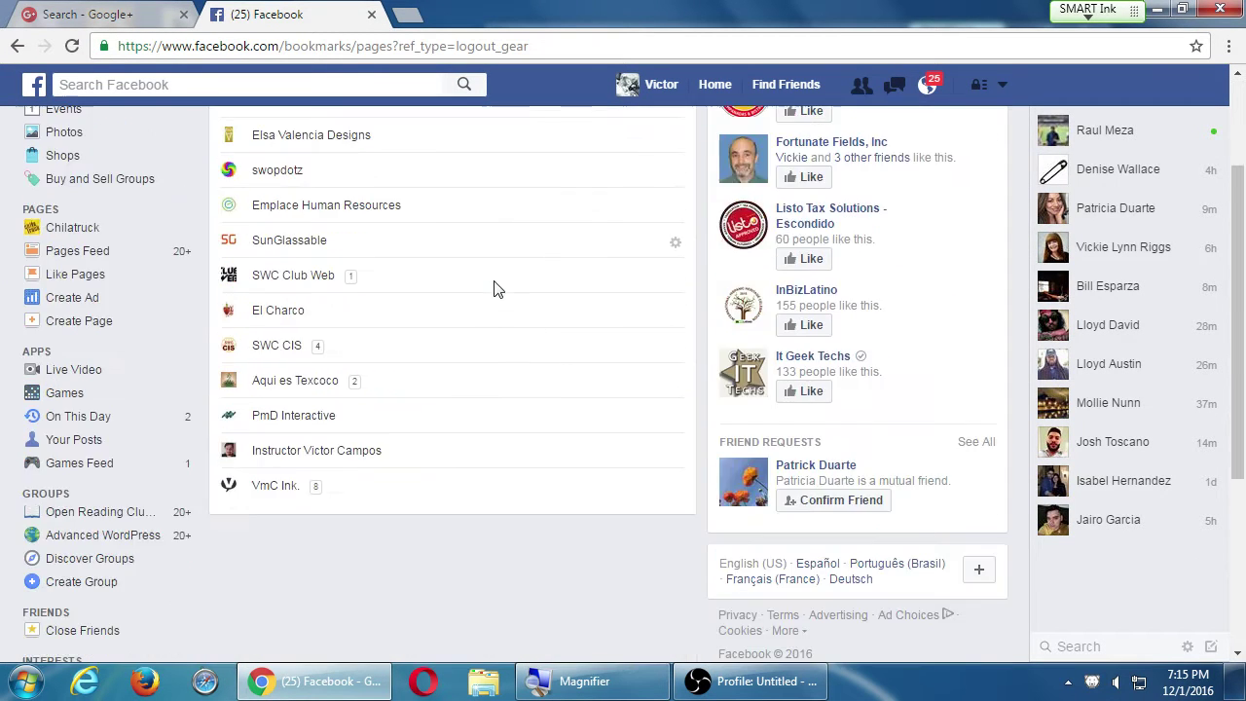
scroll(469, 358, "up", 3)
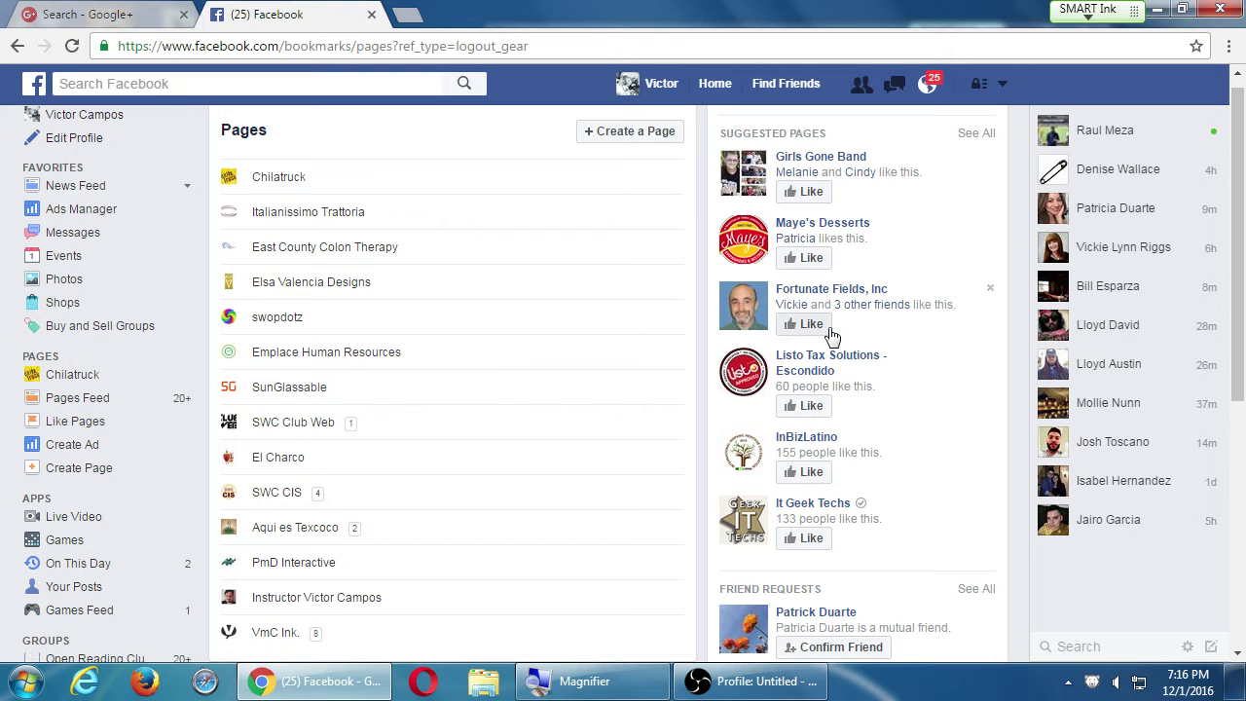
left_click(1002, 85)
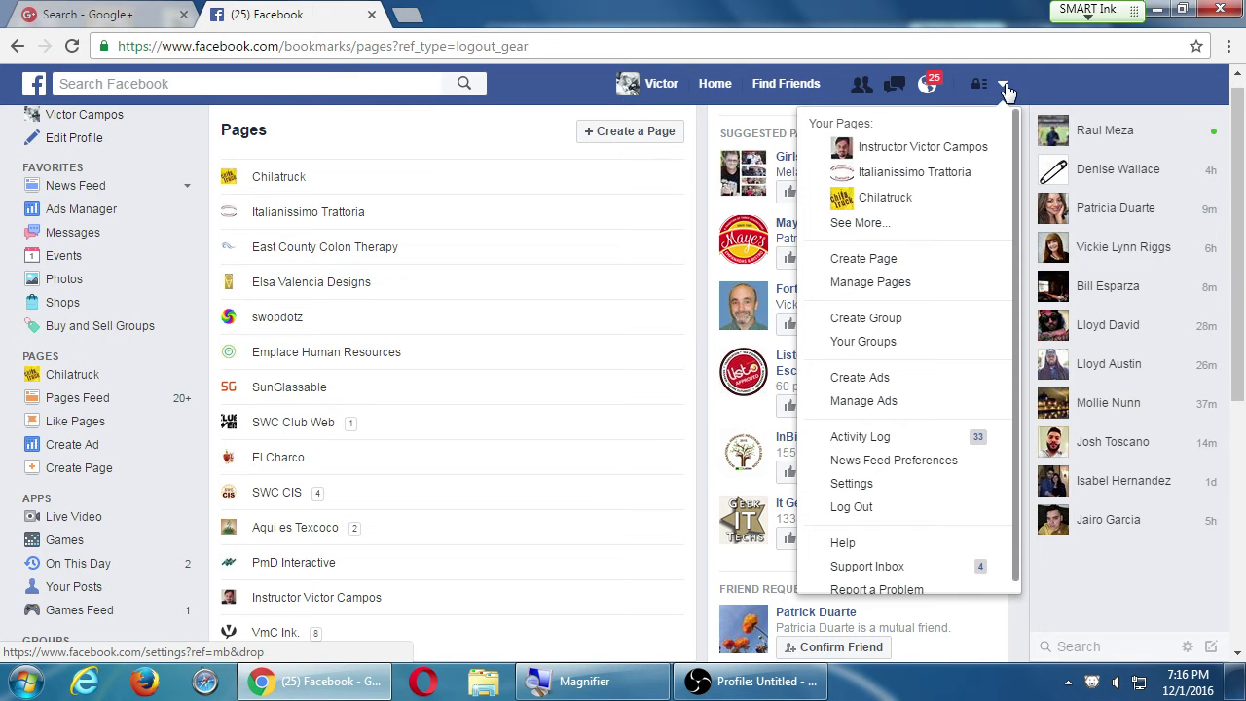
left_click(716, 84)
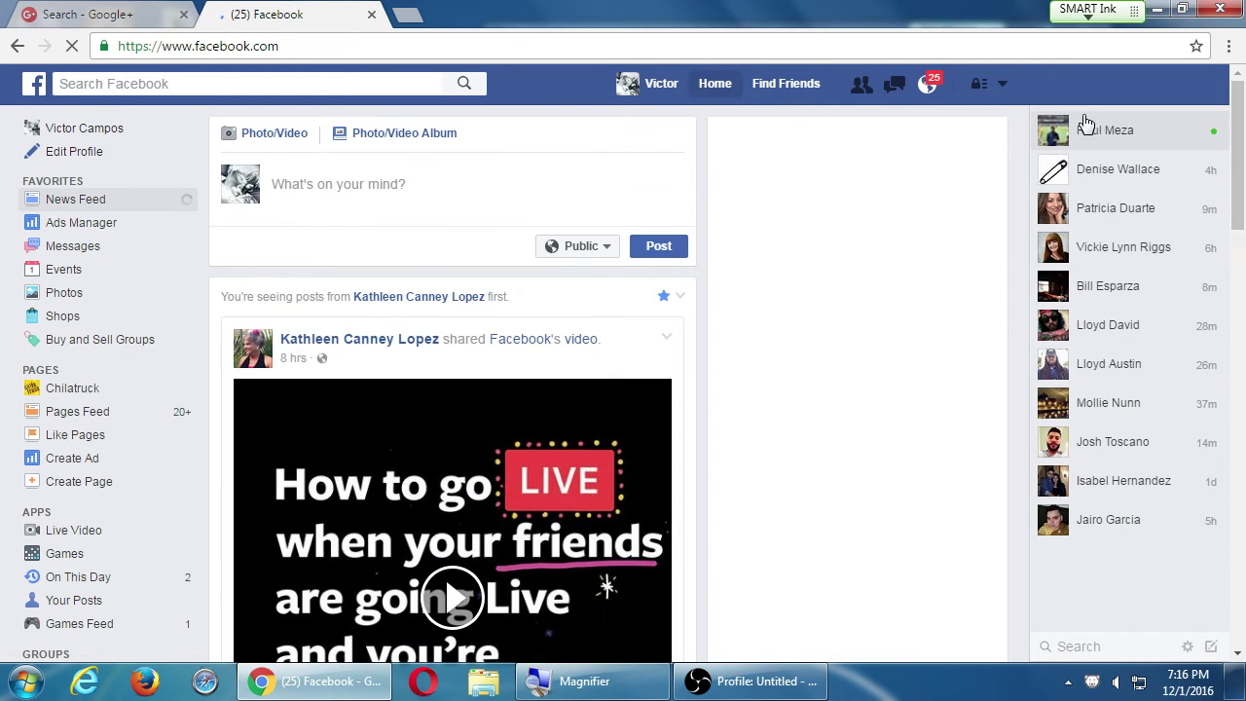
Start creating a new Facebook Page from the account options.
left_click(1002, 86)
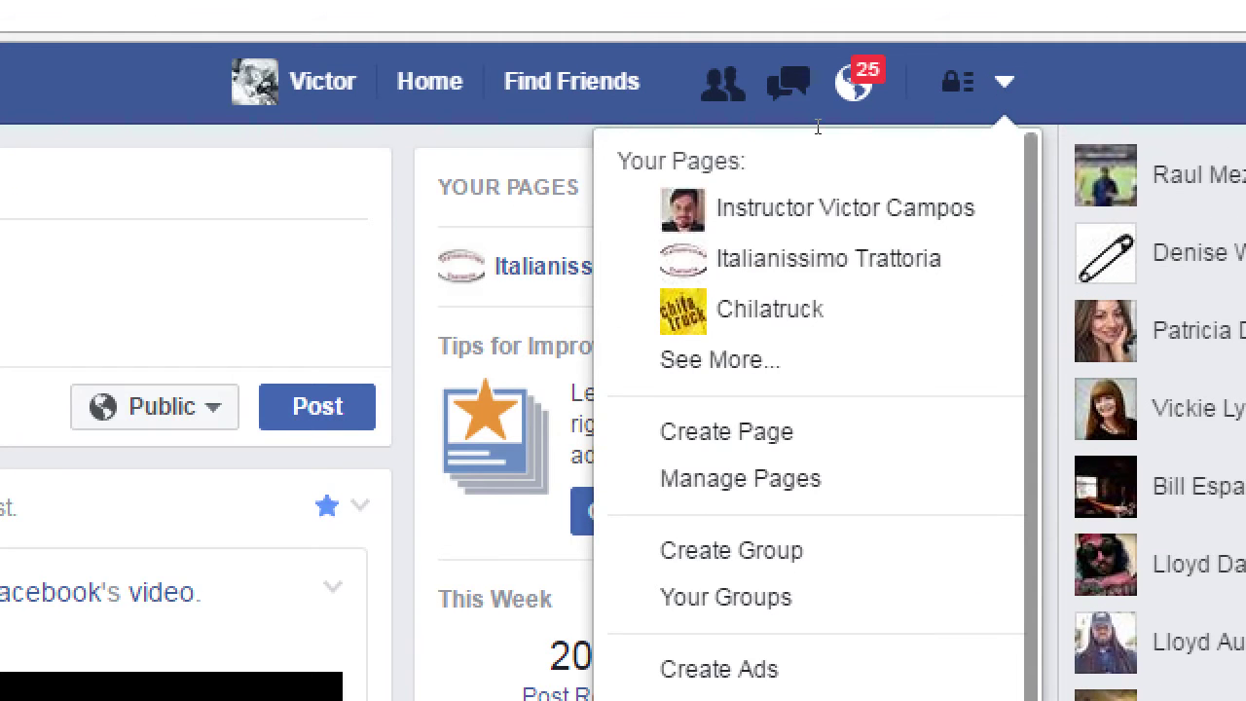
left_click_drag(820, 123, 885, 127)
key("Down")
key("Down")
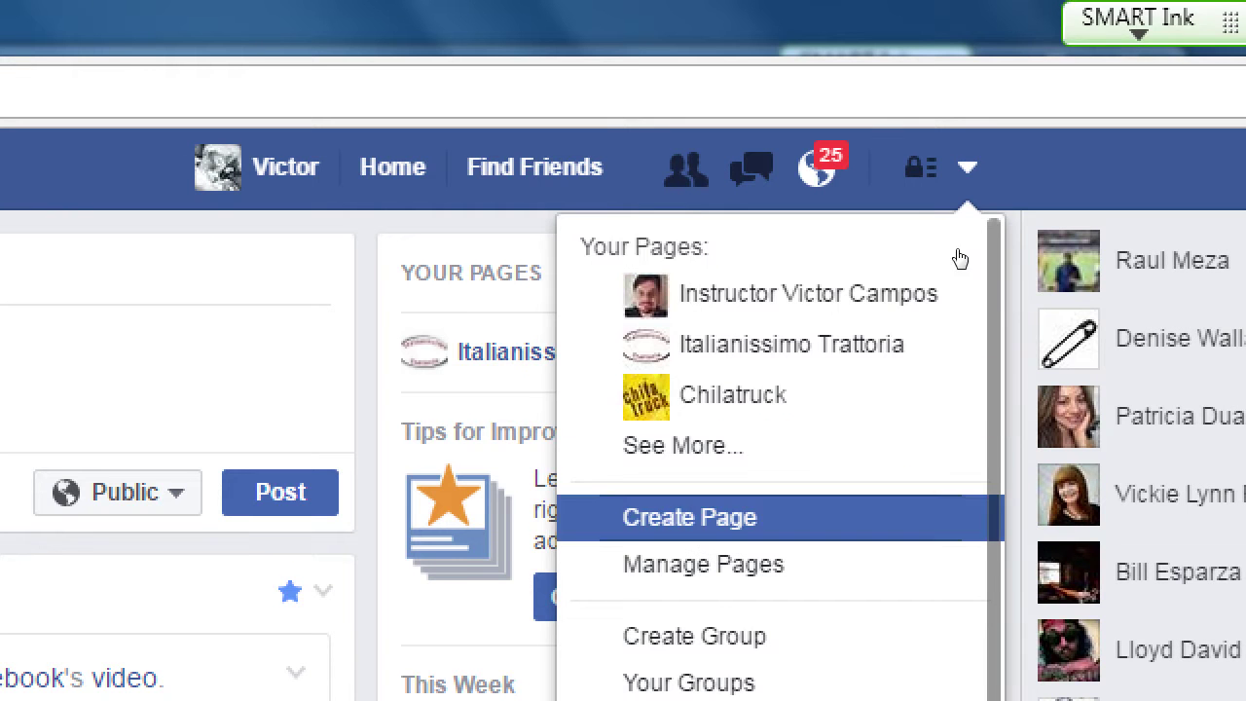
left_click(689, 517)
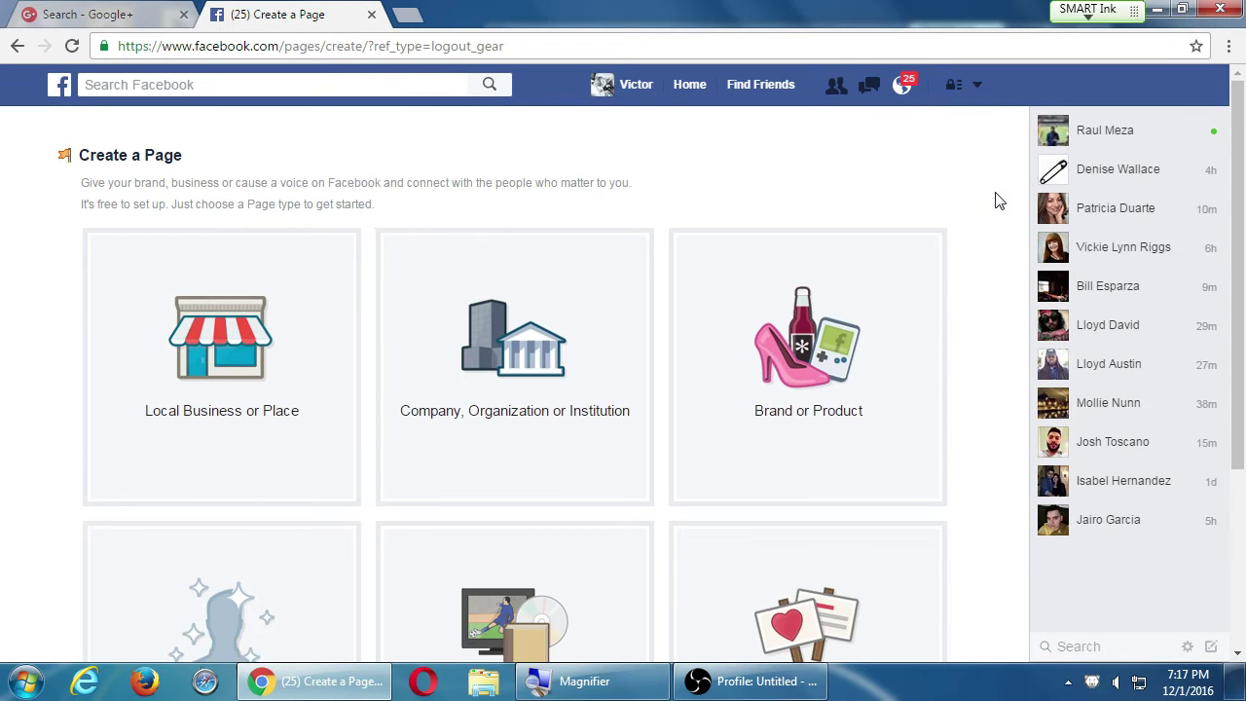
Choose Company, Organization or Institution as the Page type and enter "Victor's Apps" as the company name.
scroll(994, 205, "down", 1)
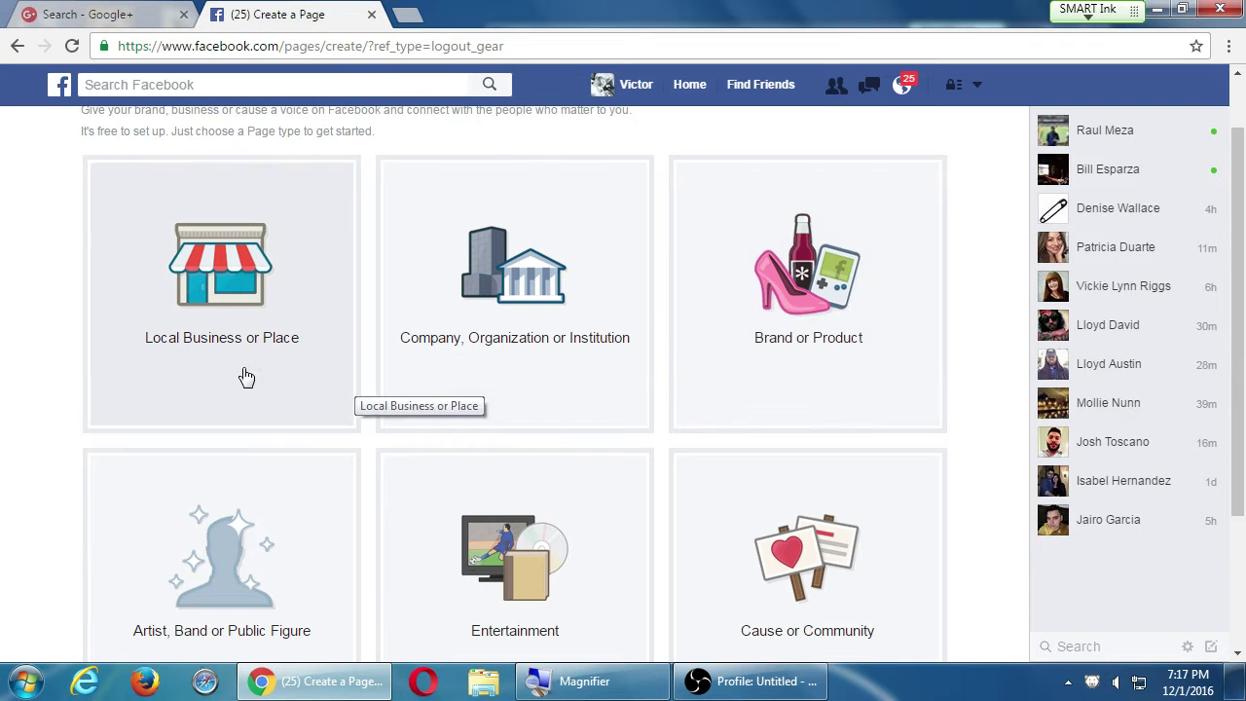
scroll(234, 389, "down", 1)
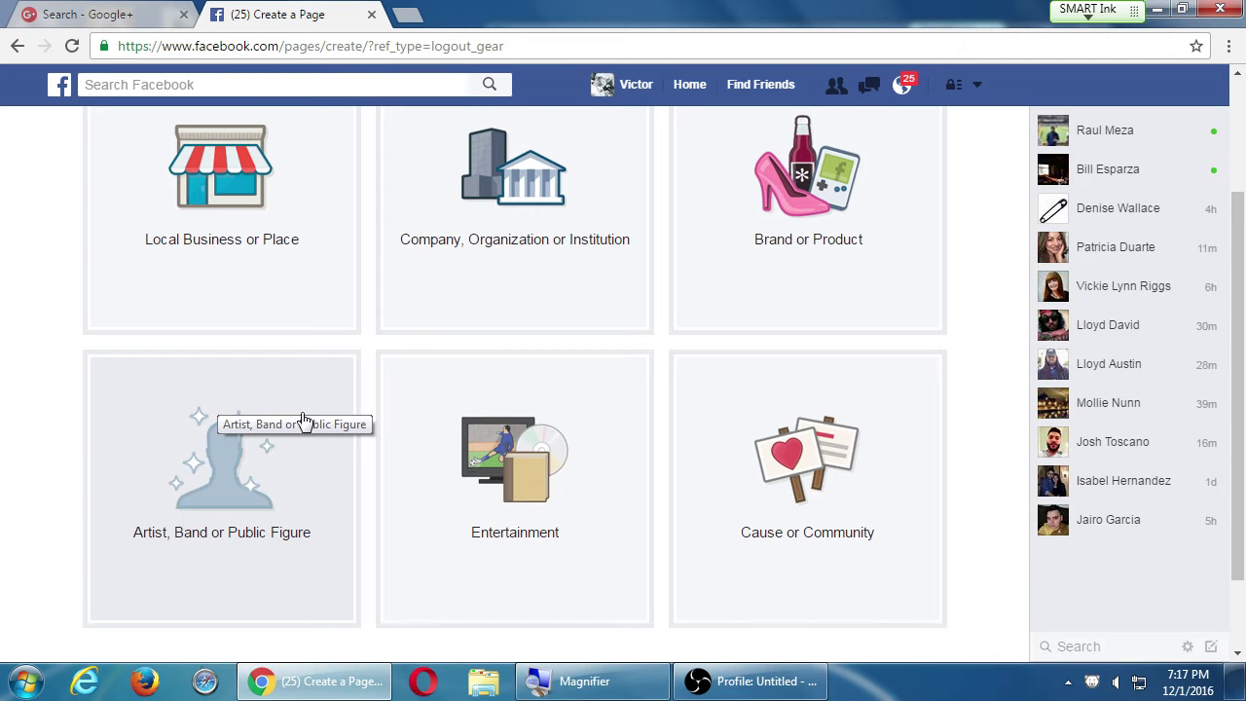
scroll(803, 374, "up", 2)
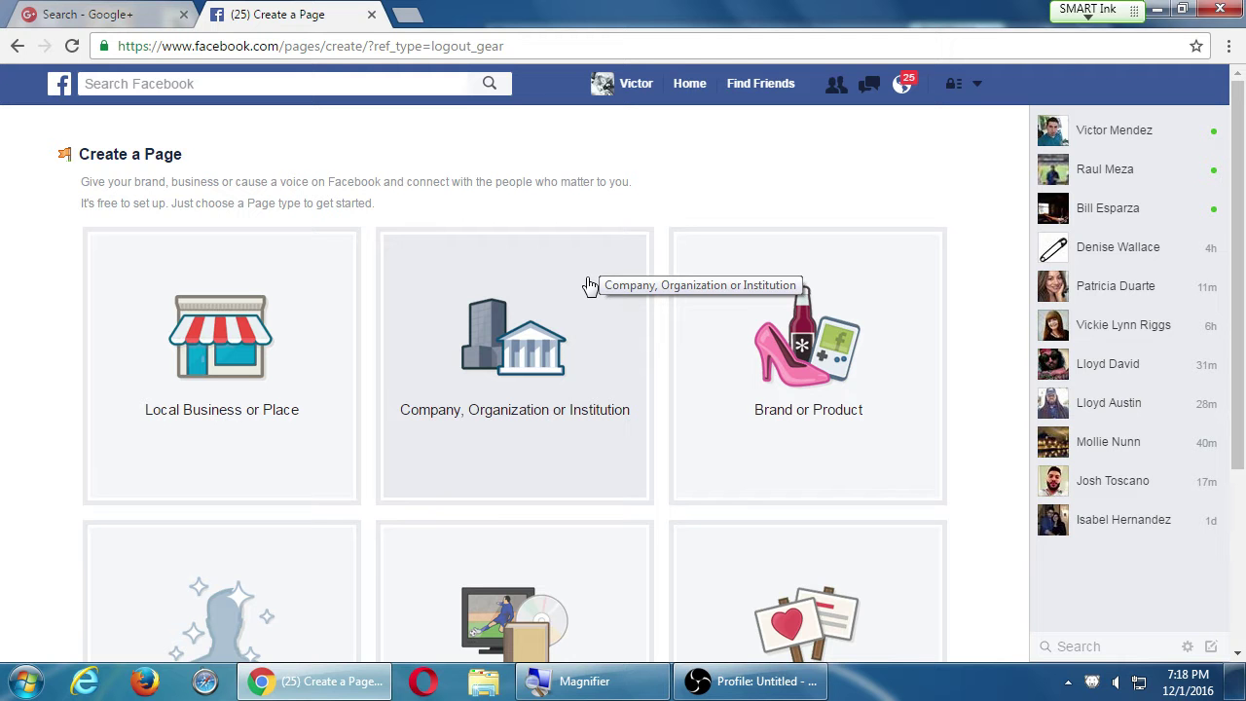
left_click(545, 302)
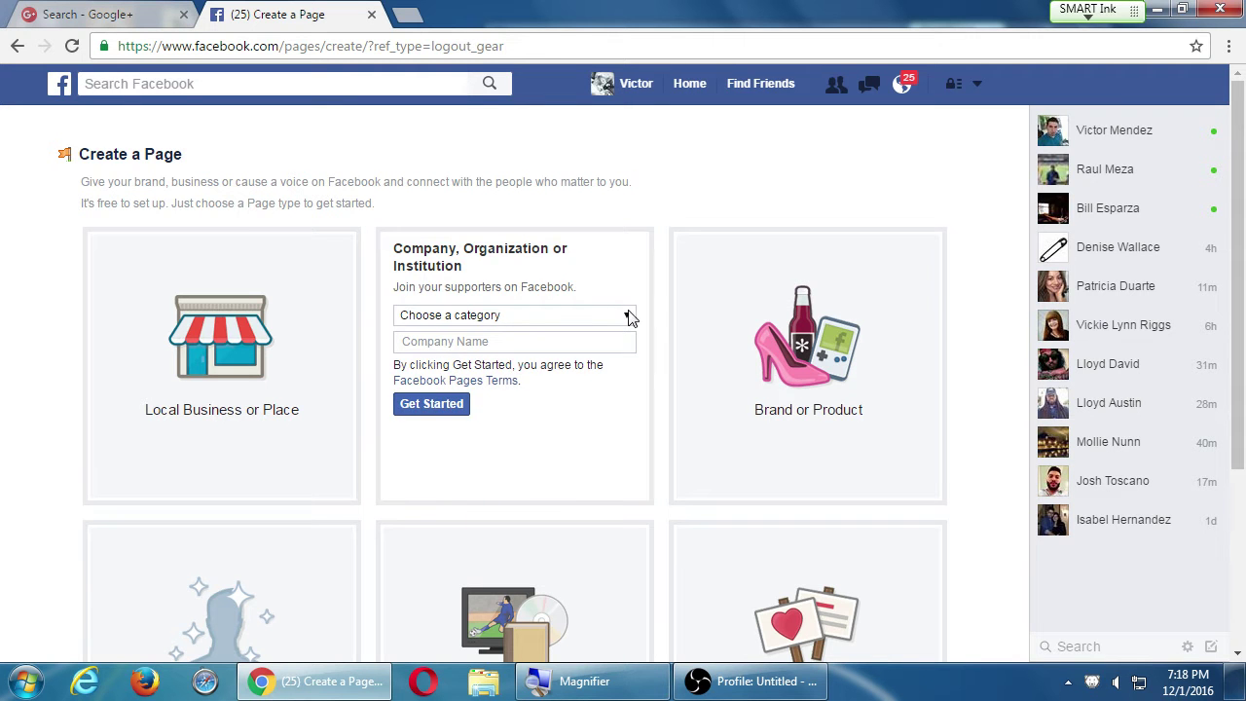
left_click(497, 341)
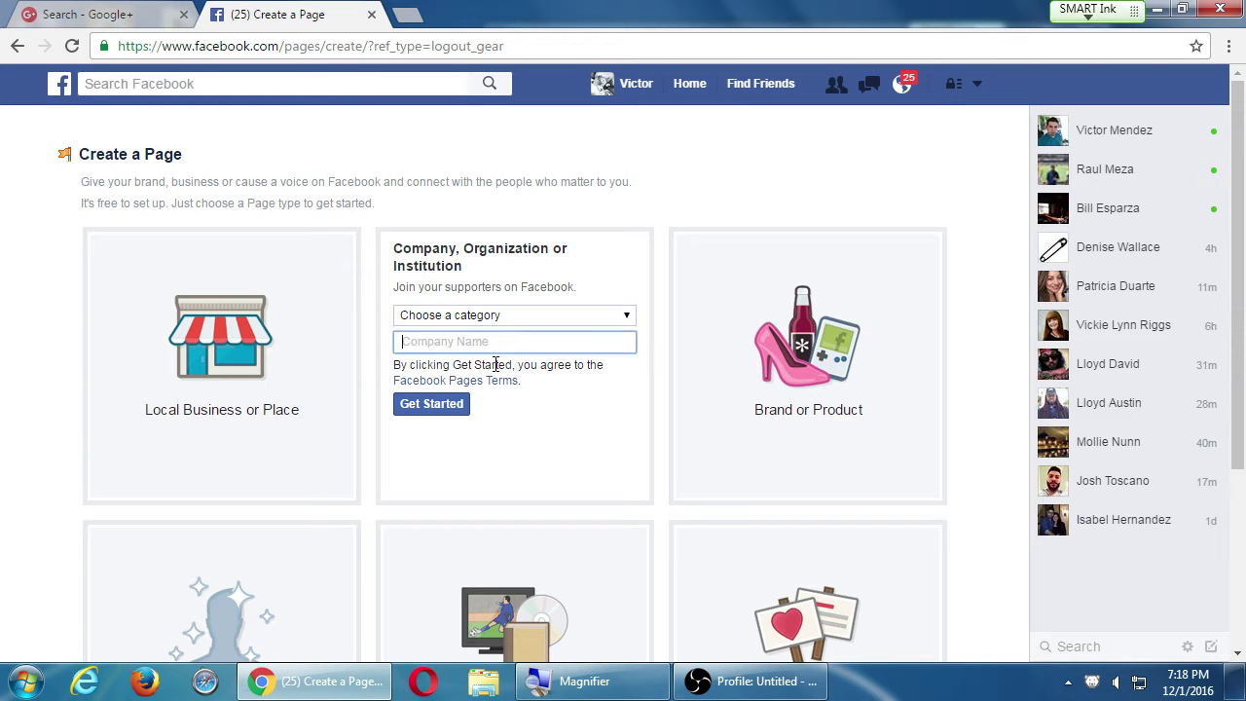
type("Victor's Apps")
key("Tab")
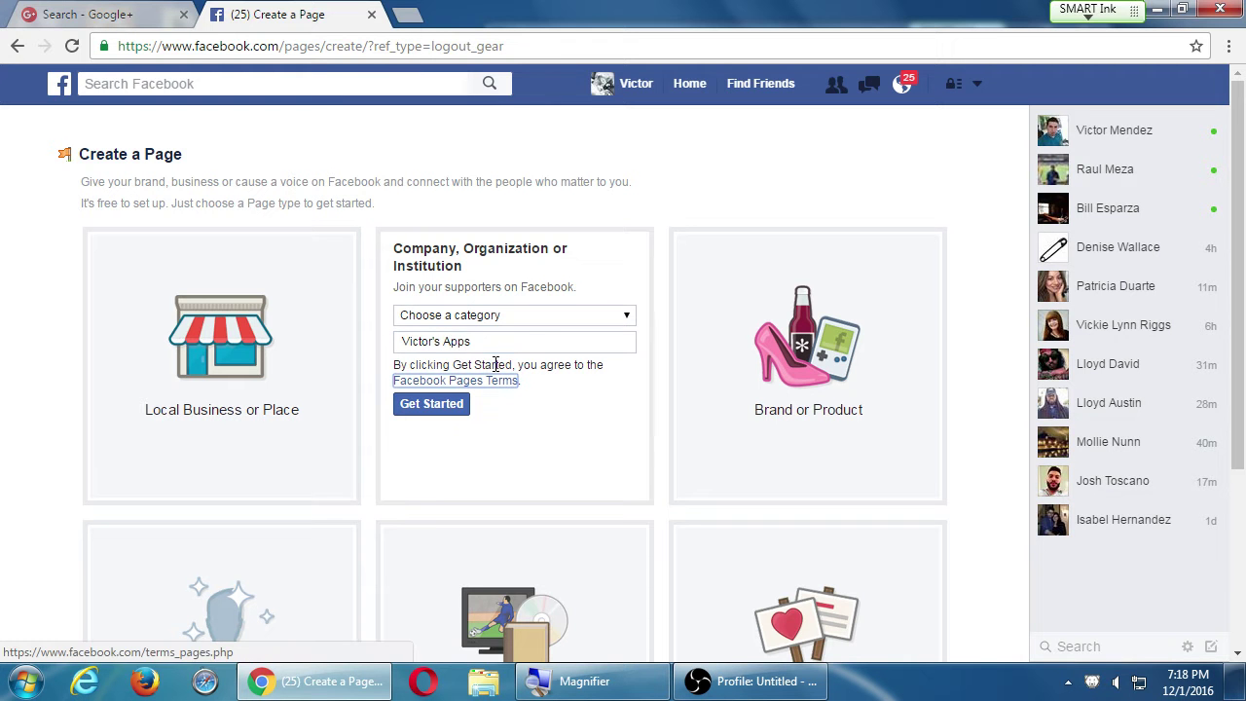
Set the Page category to Company and proceed to the Page setup.
left_click(510, 320)
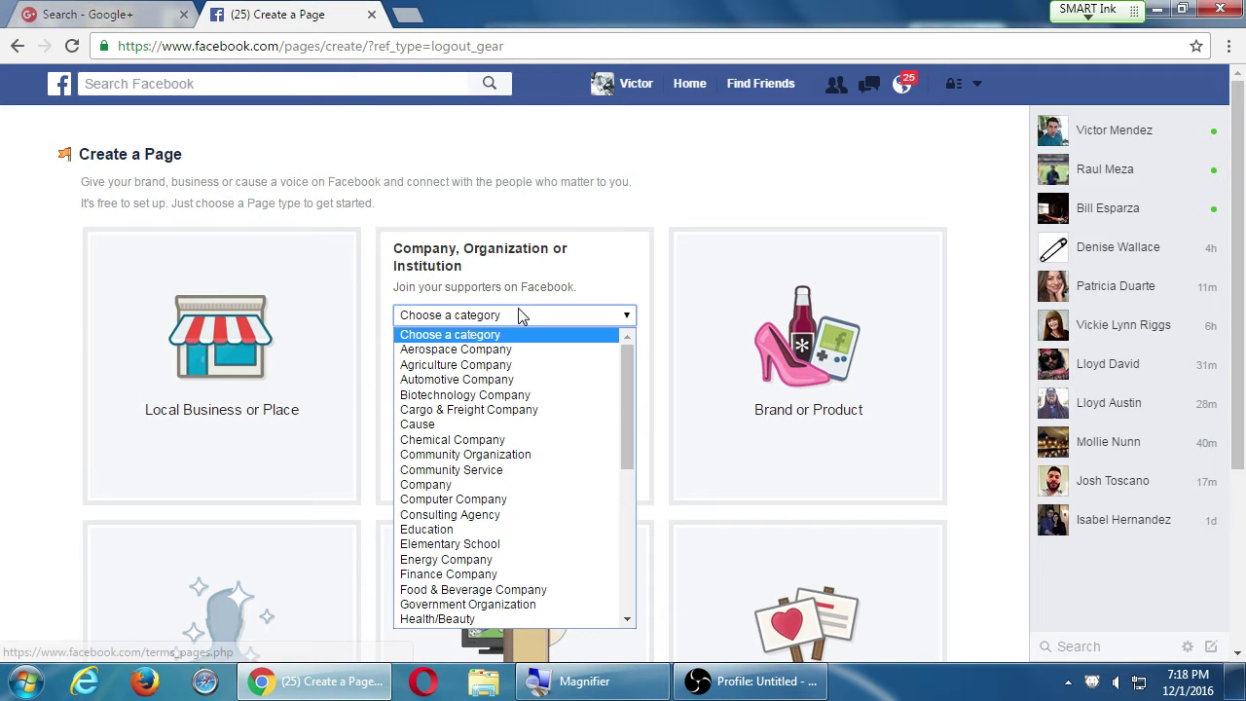
left_click(621, 265)
left_click(591, 319)
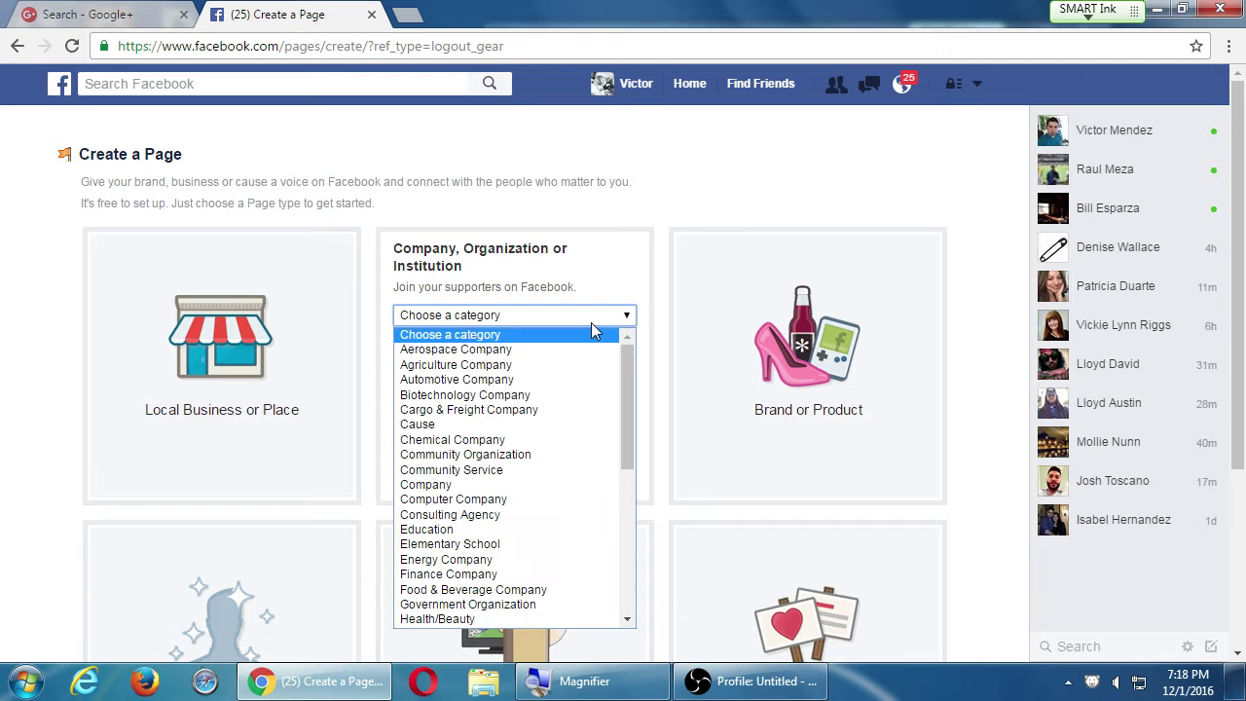
left_click_drag(621, 445, 626, 338)
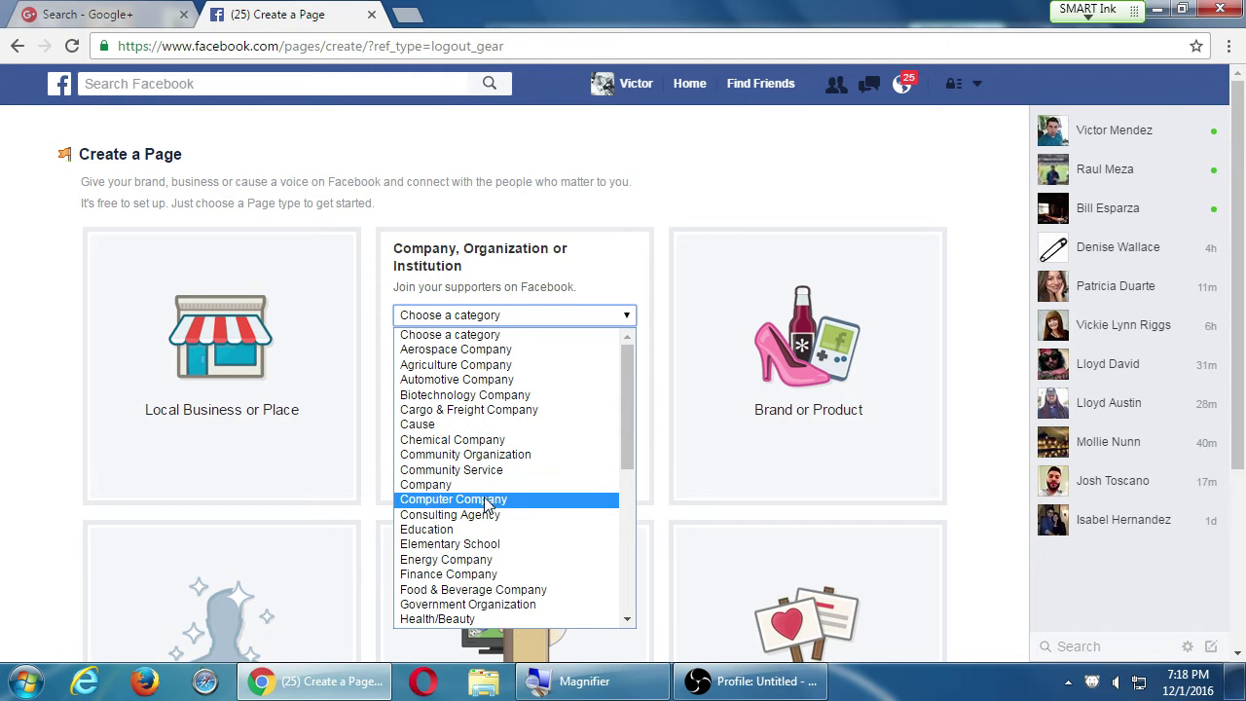
key("Up")
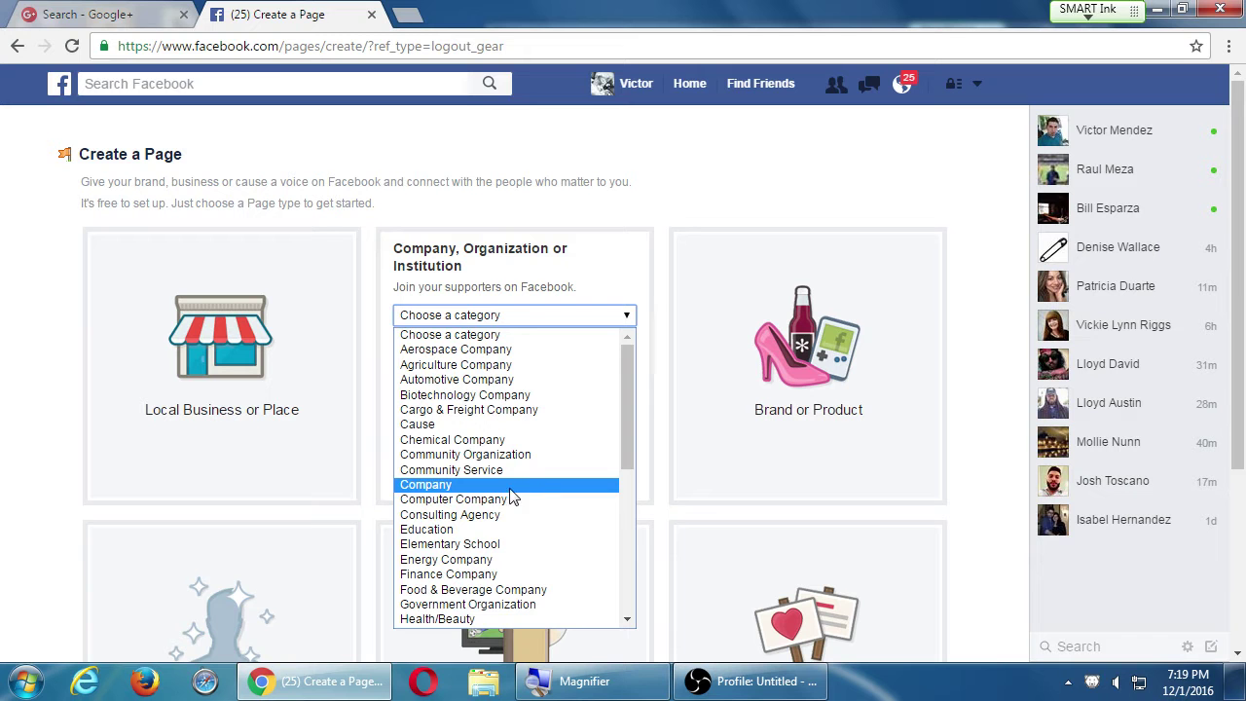
left_click(449, 490)
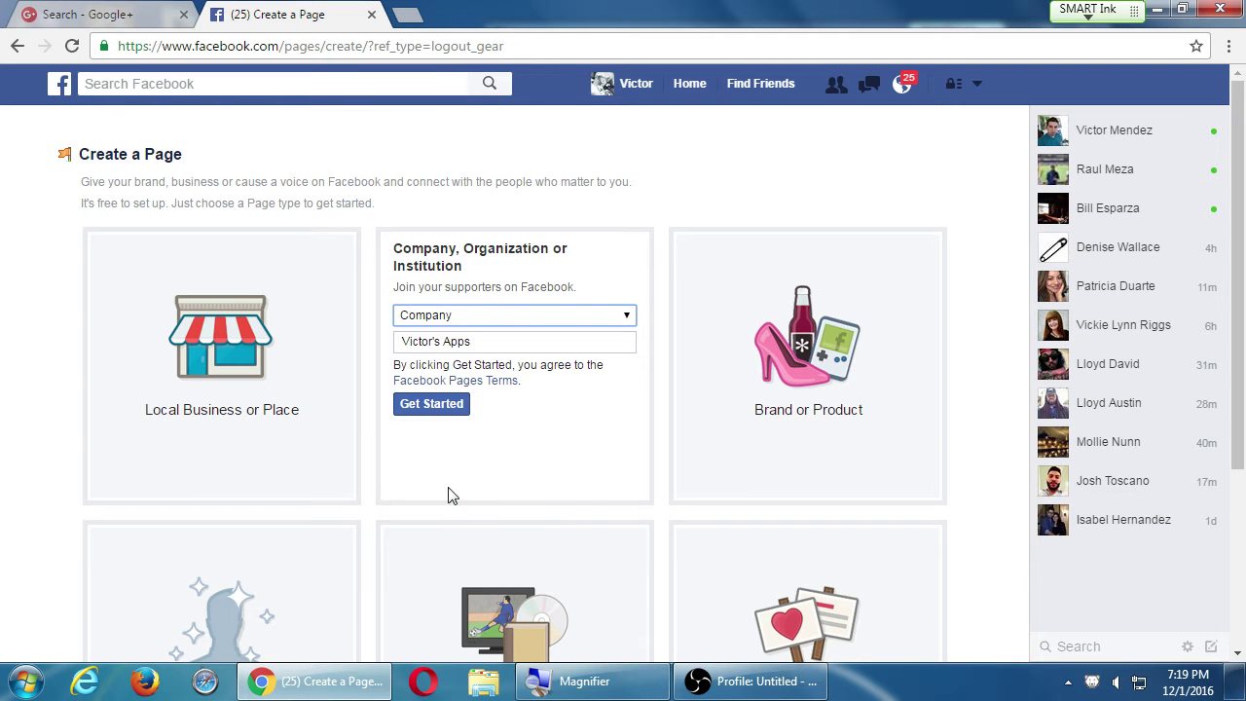
left_click(452, 405)
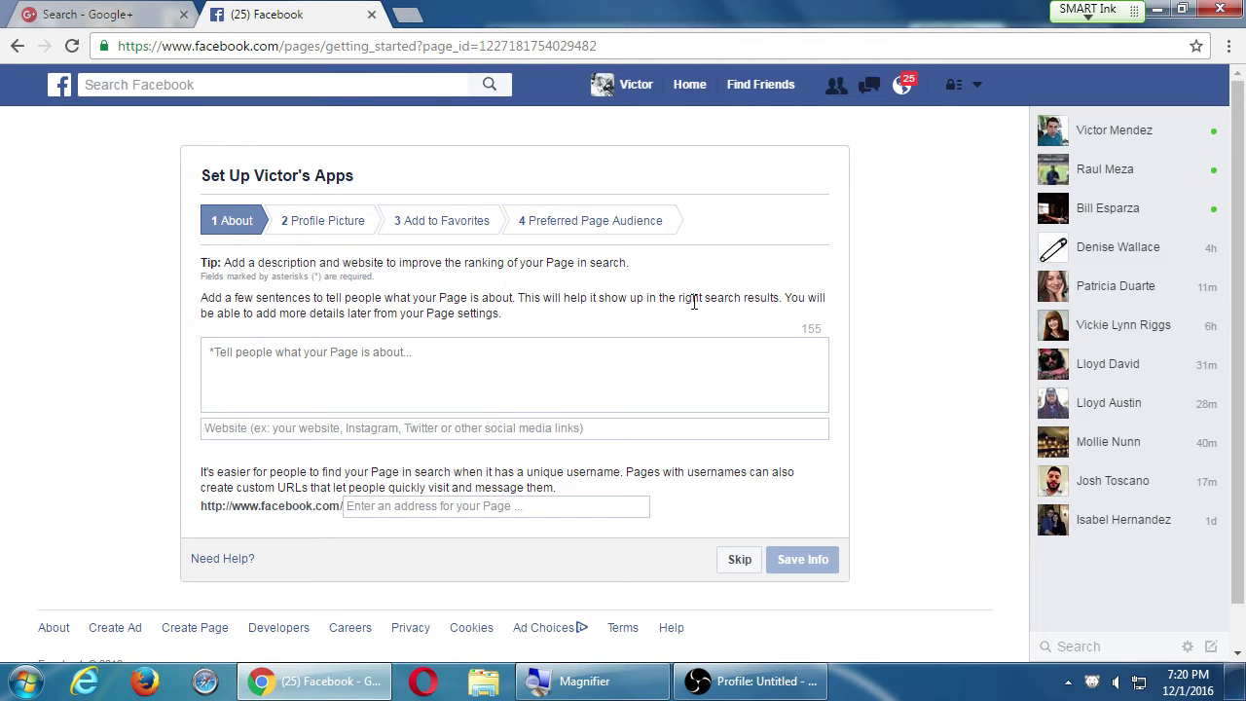
Enter the Page description "App development focused on Android devices. We create a variety of apps from educational to utilities.".
left_click(506, 351)
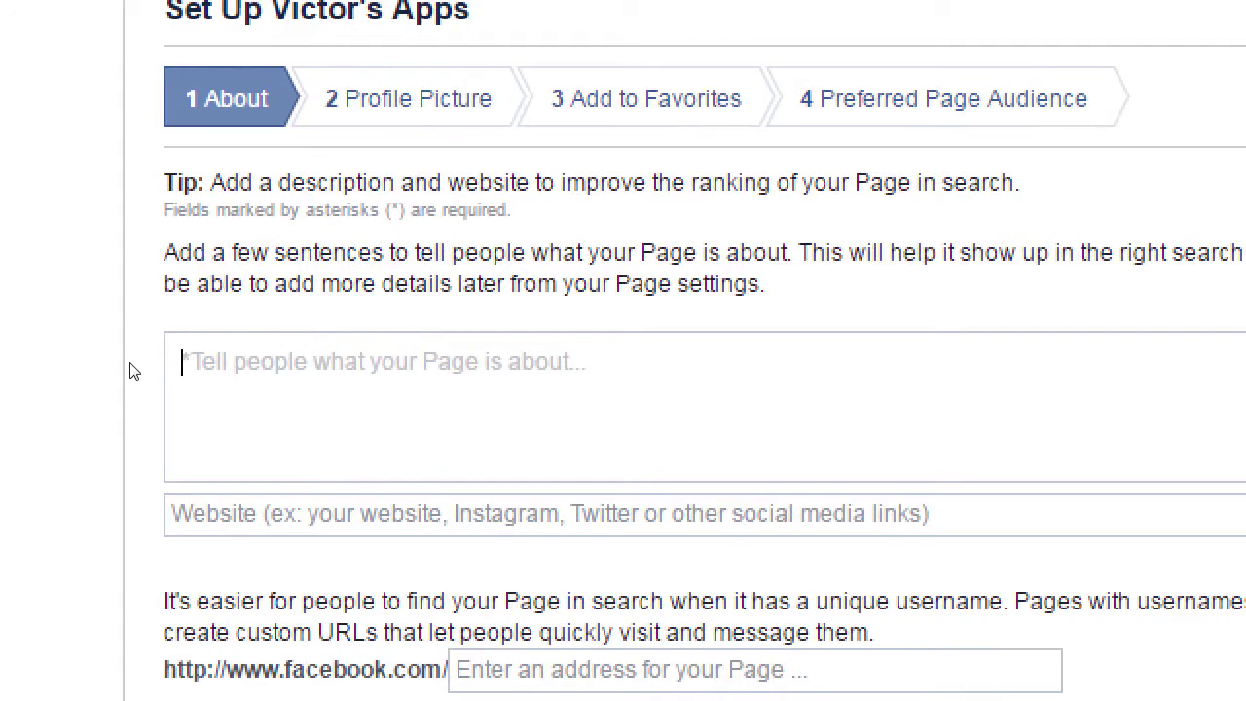
type("App devel")
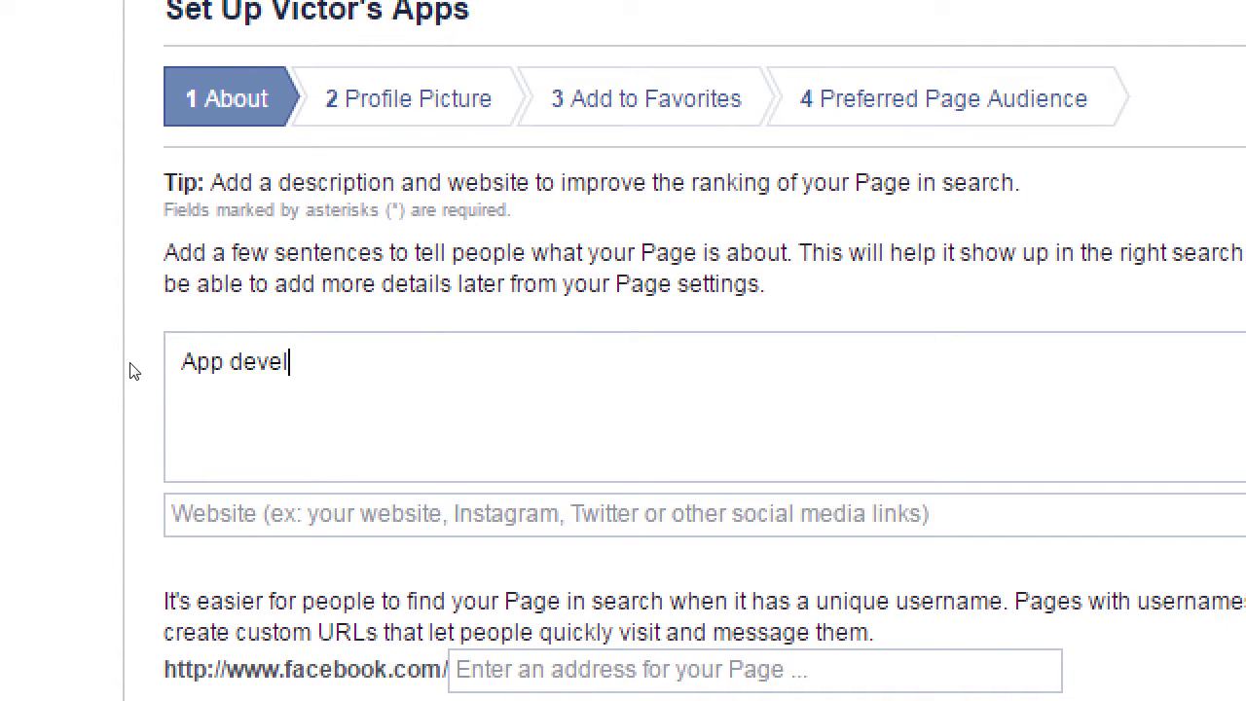
type("opment focuse")
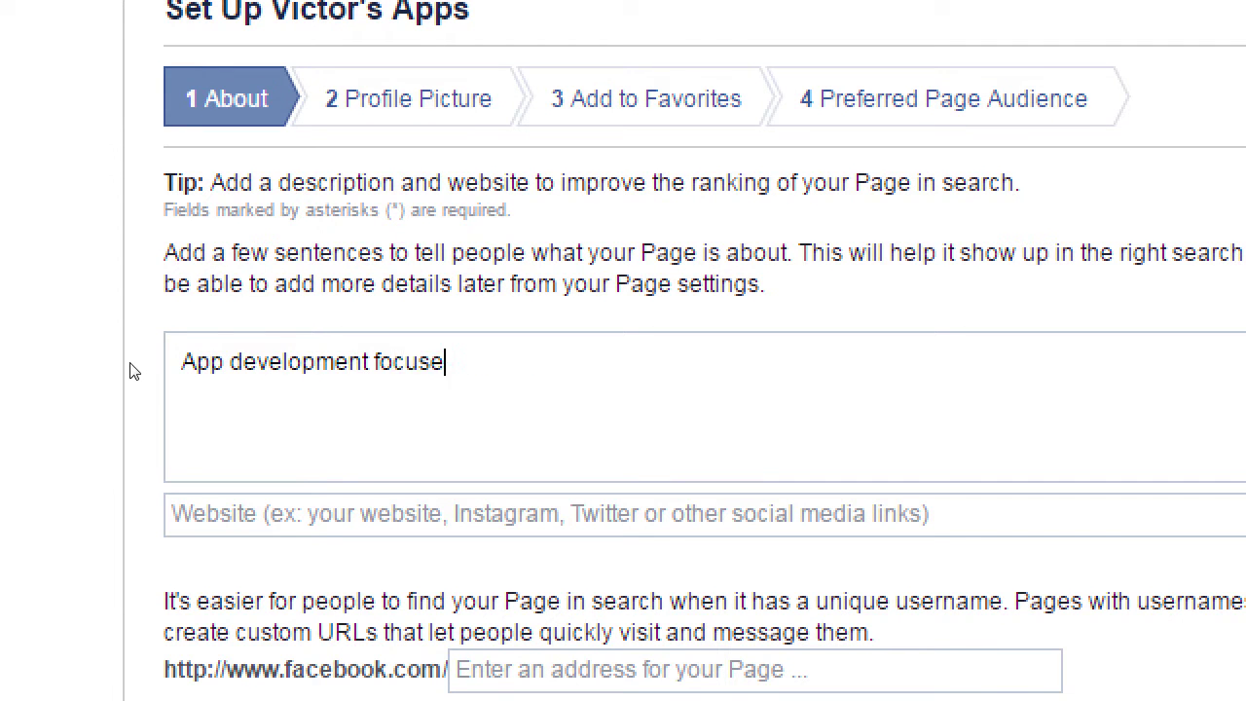
type("d on Android")
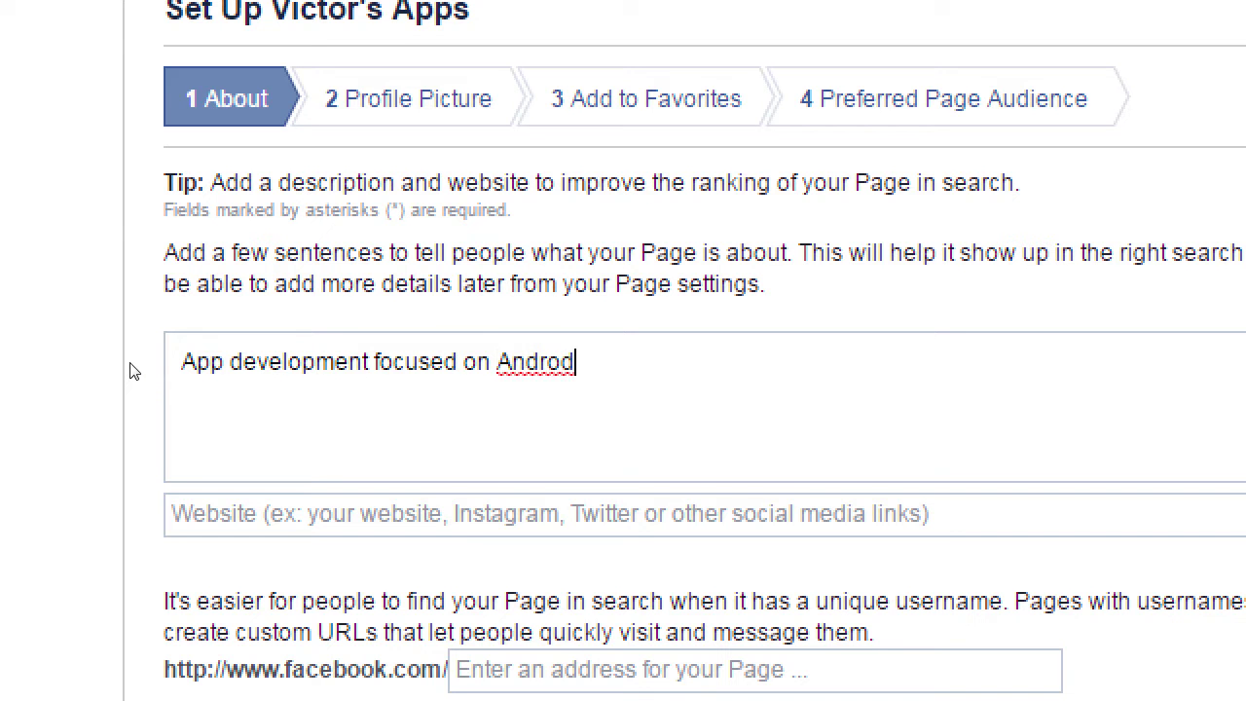
key("BackSpace")
type("id devices. W")
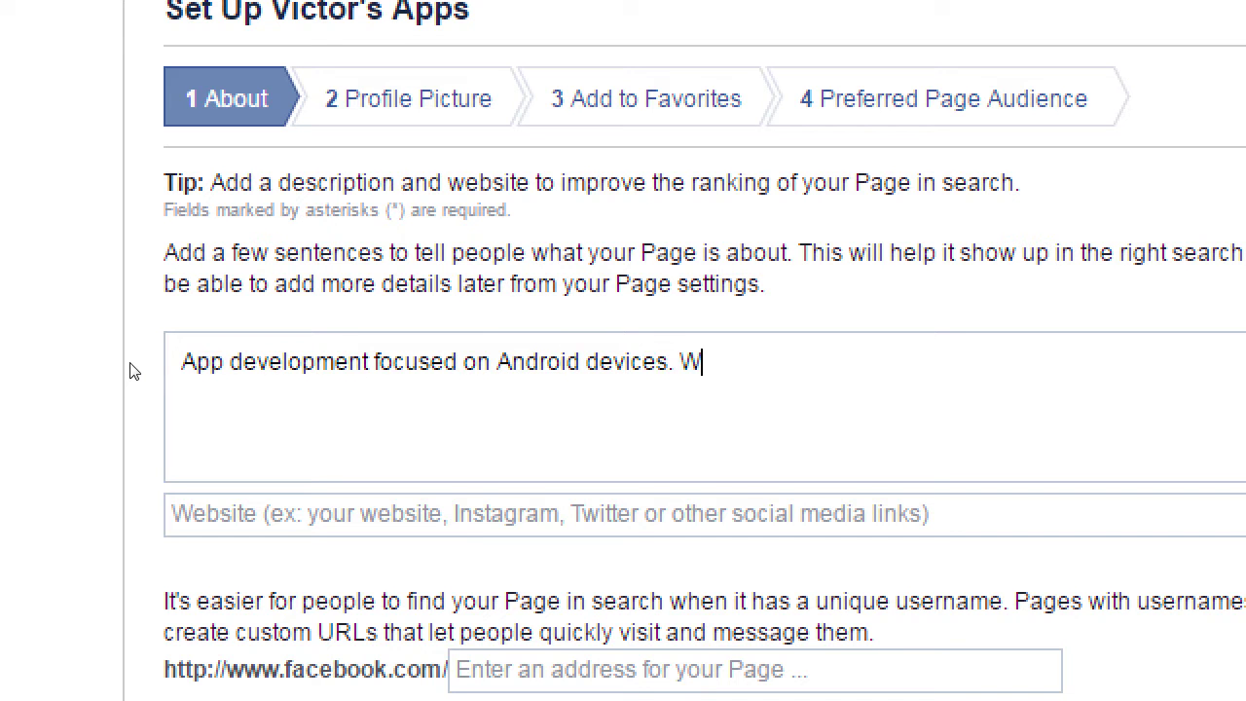
type("e create a ")
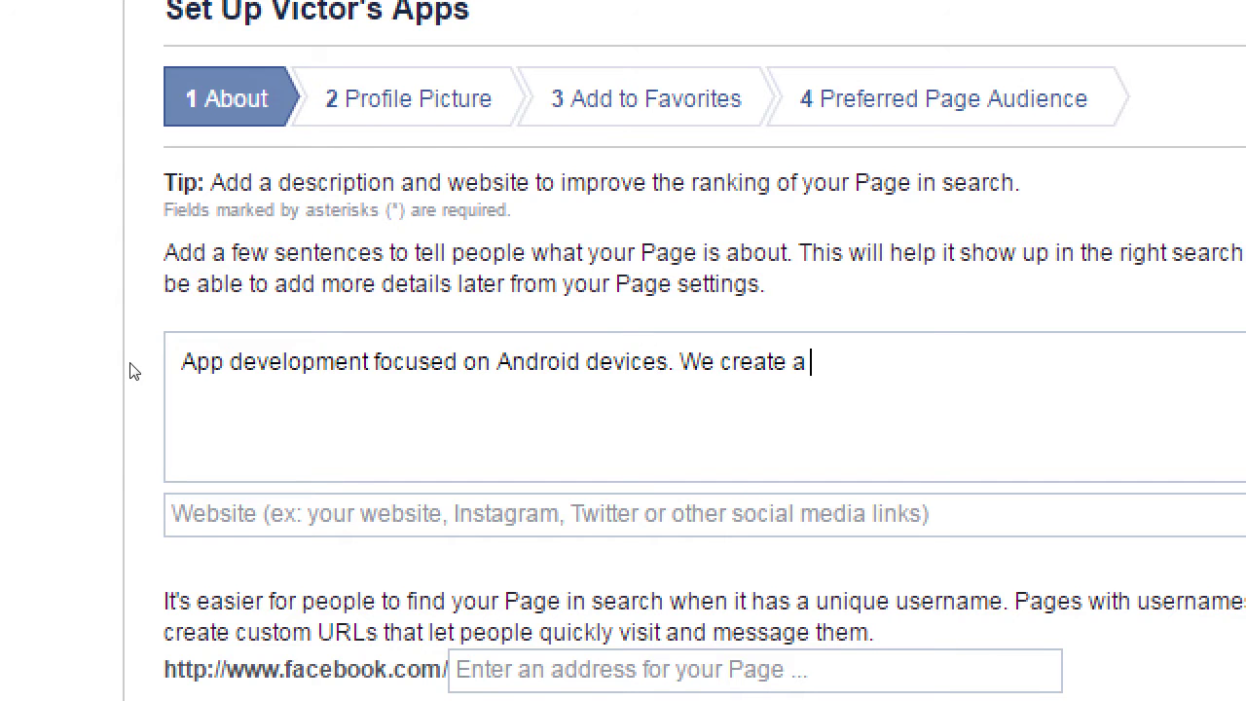
type("variety of apps ")
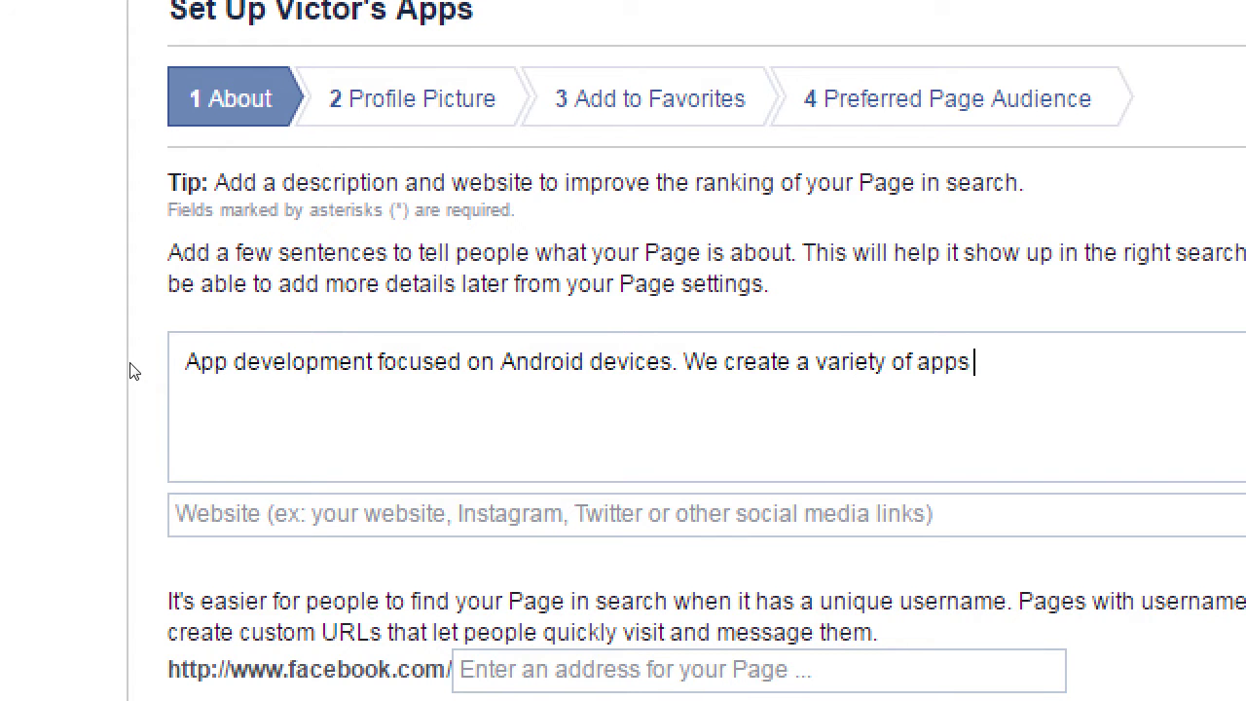
type("from educational t")
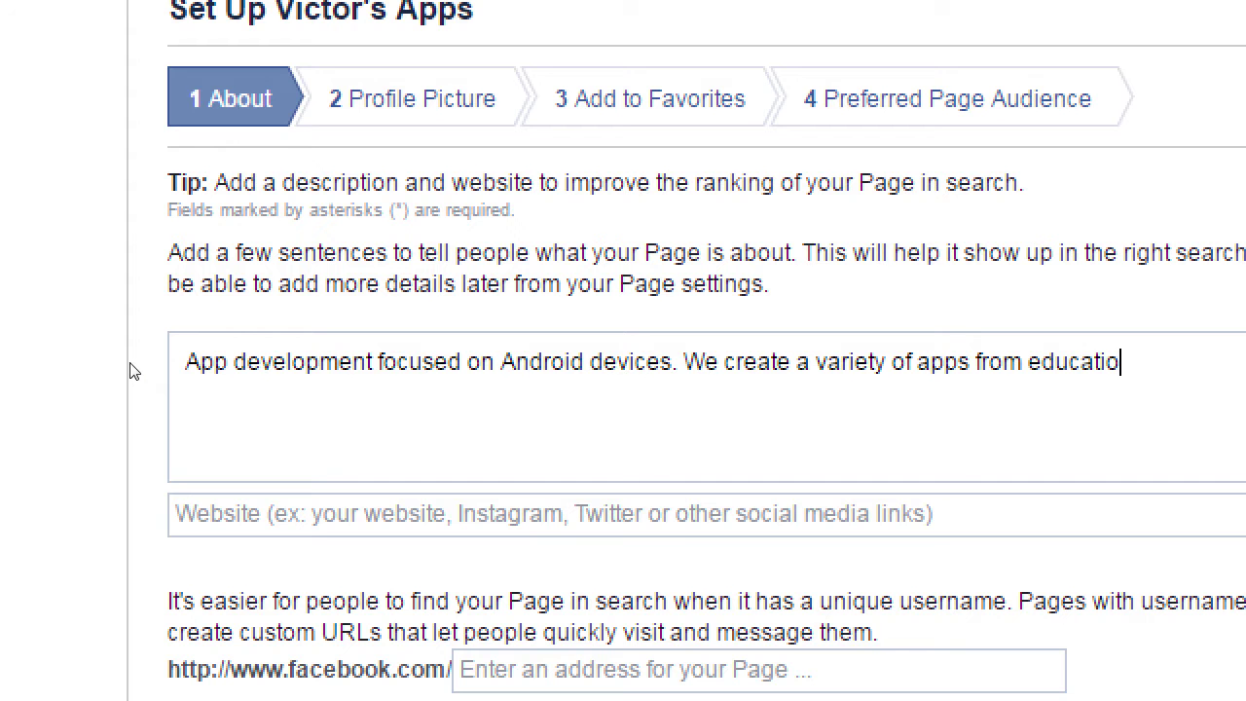
type("o")
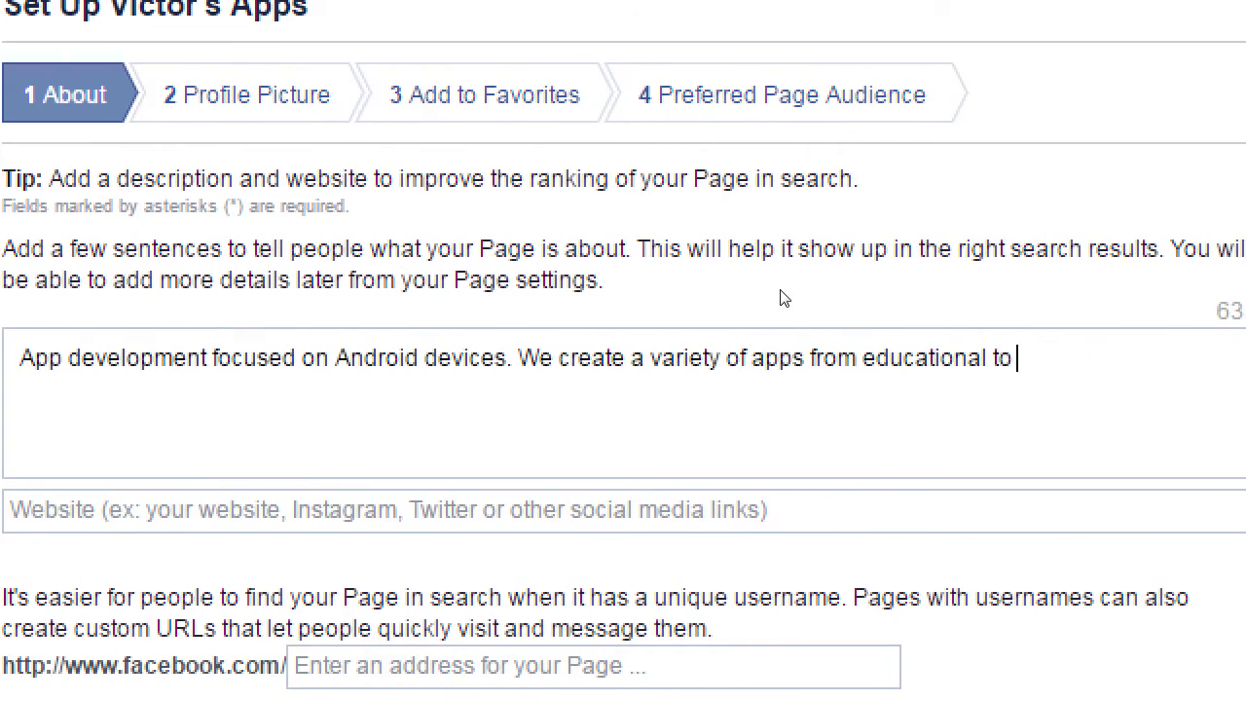
type(" utilities")
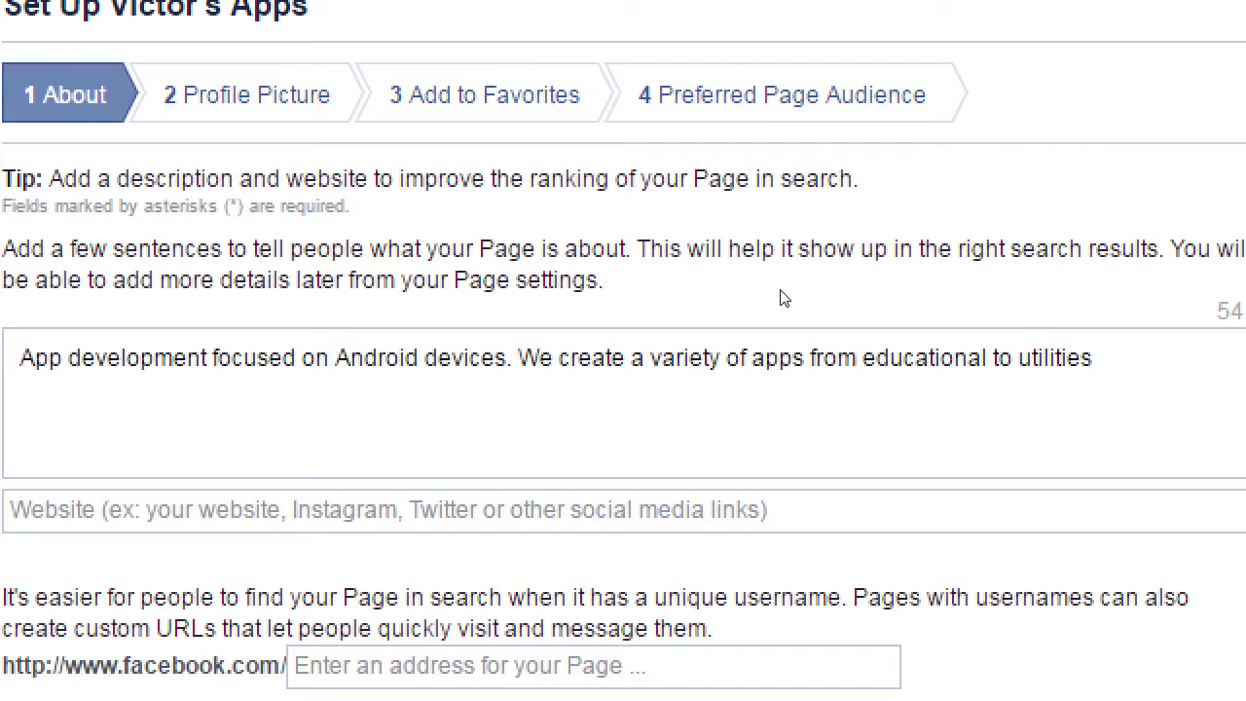
type(".")
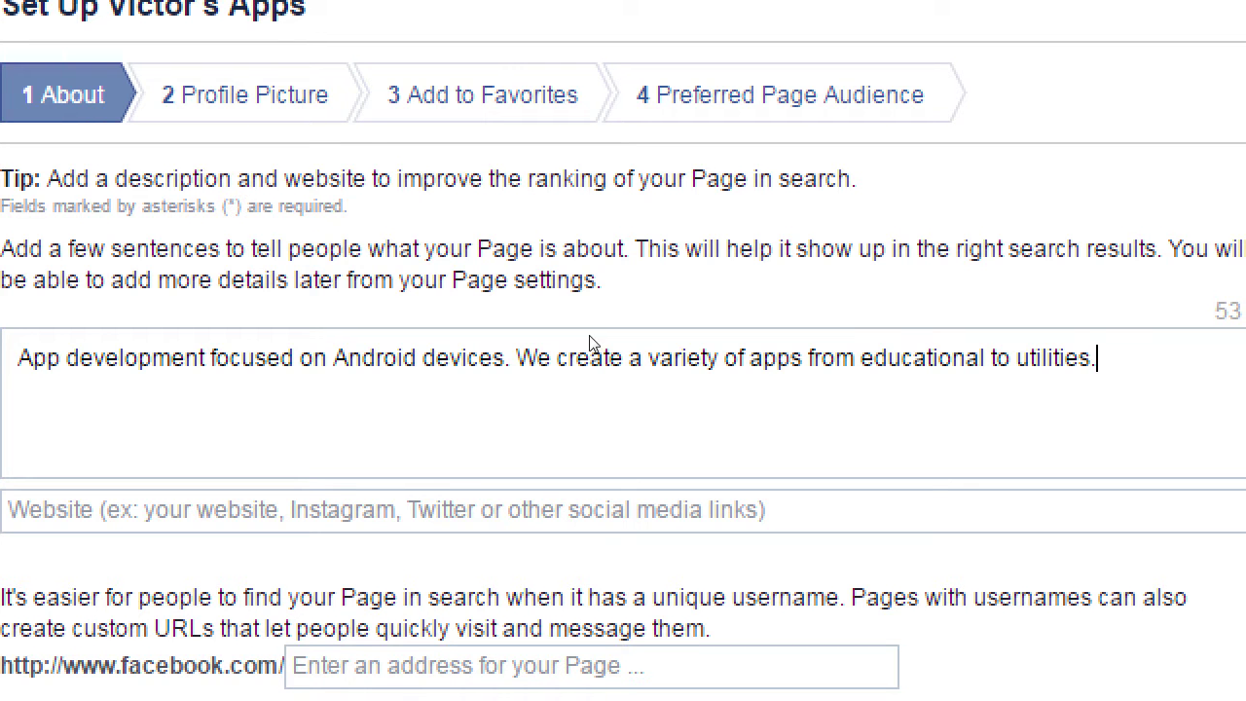
key("Tab")
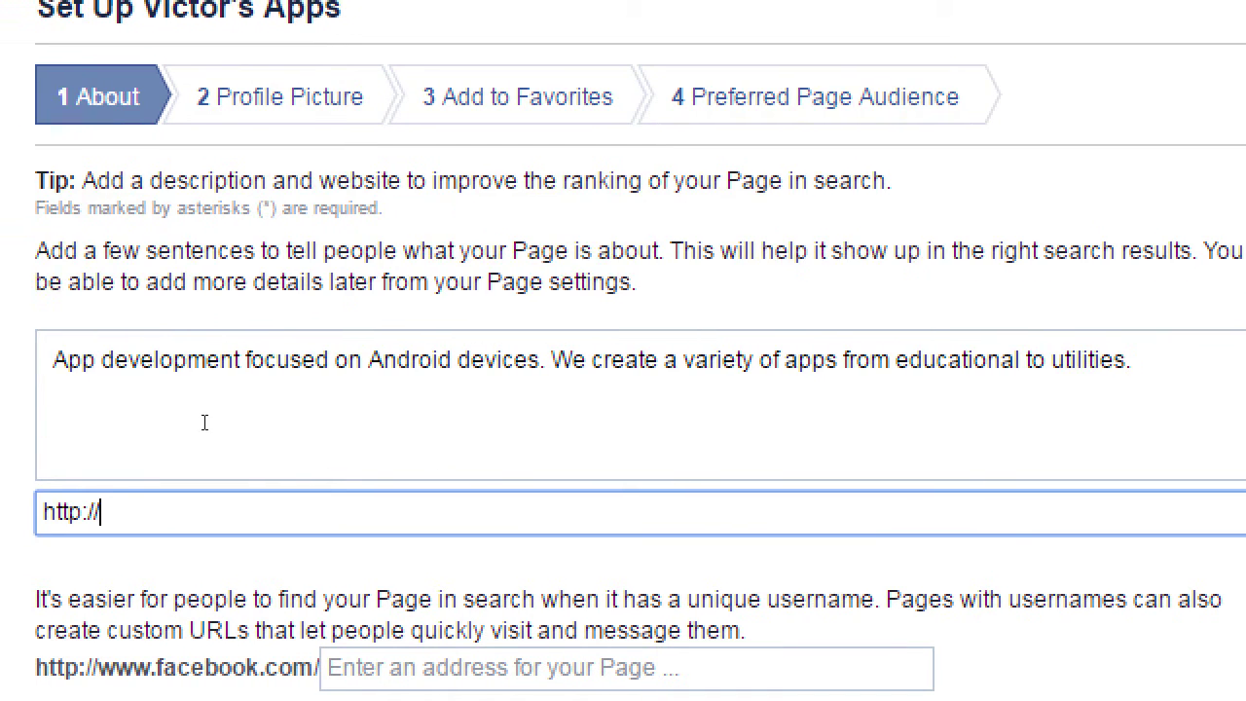
left_click(104, 436)
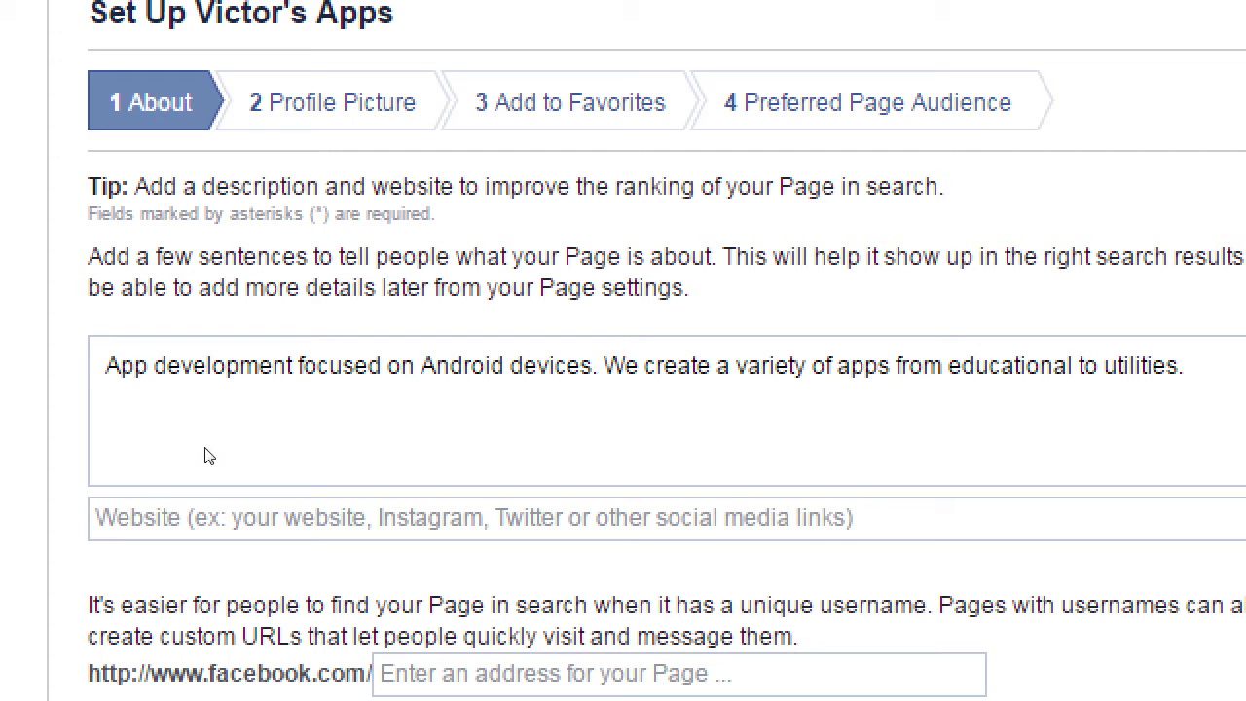
key("Tab")
type("a.co/j3rrFli")
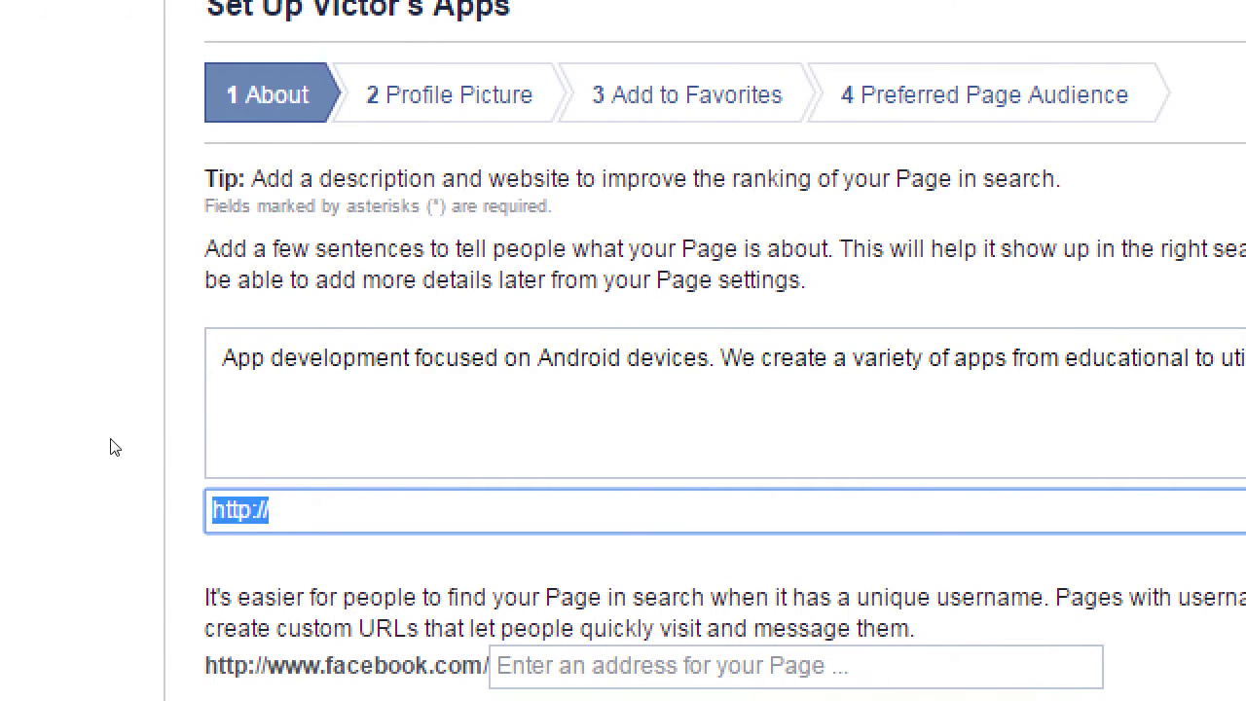
key("Tab")
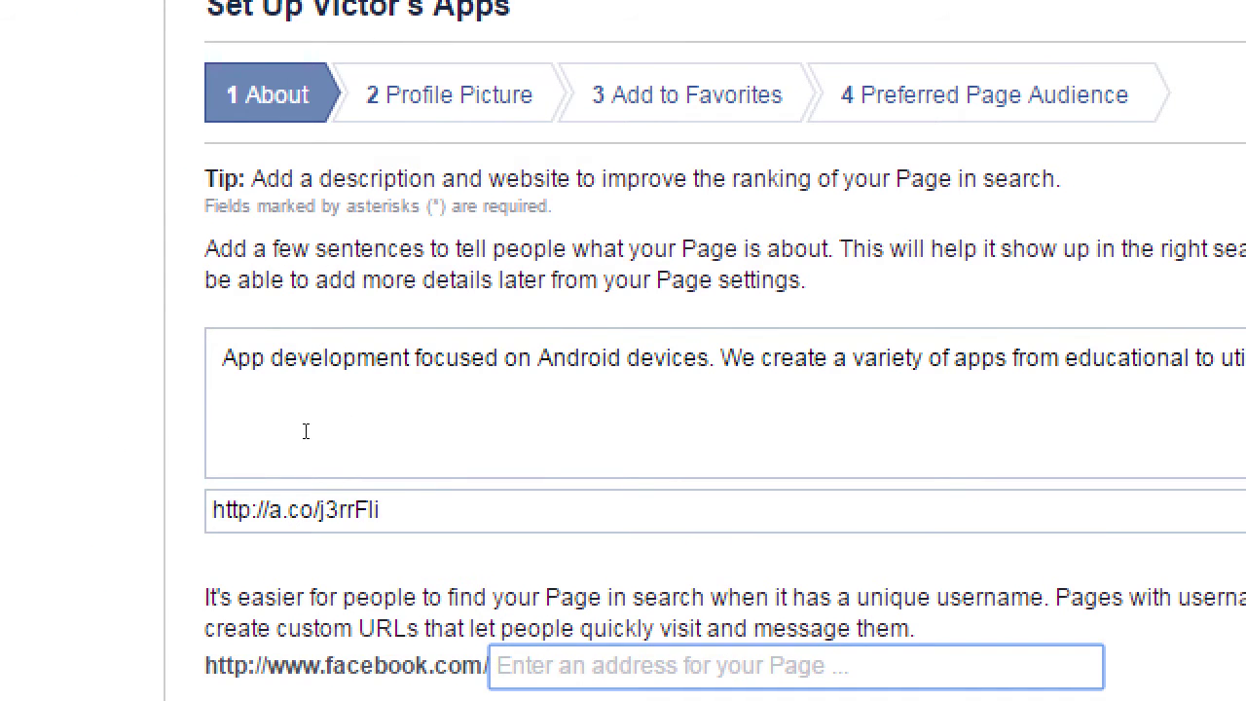
key("shift+Tab")
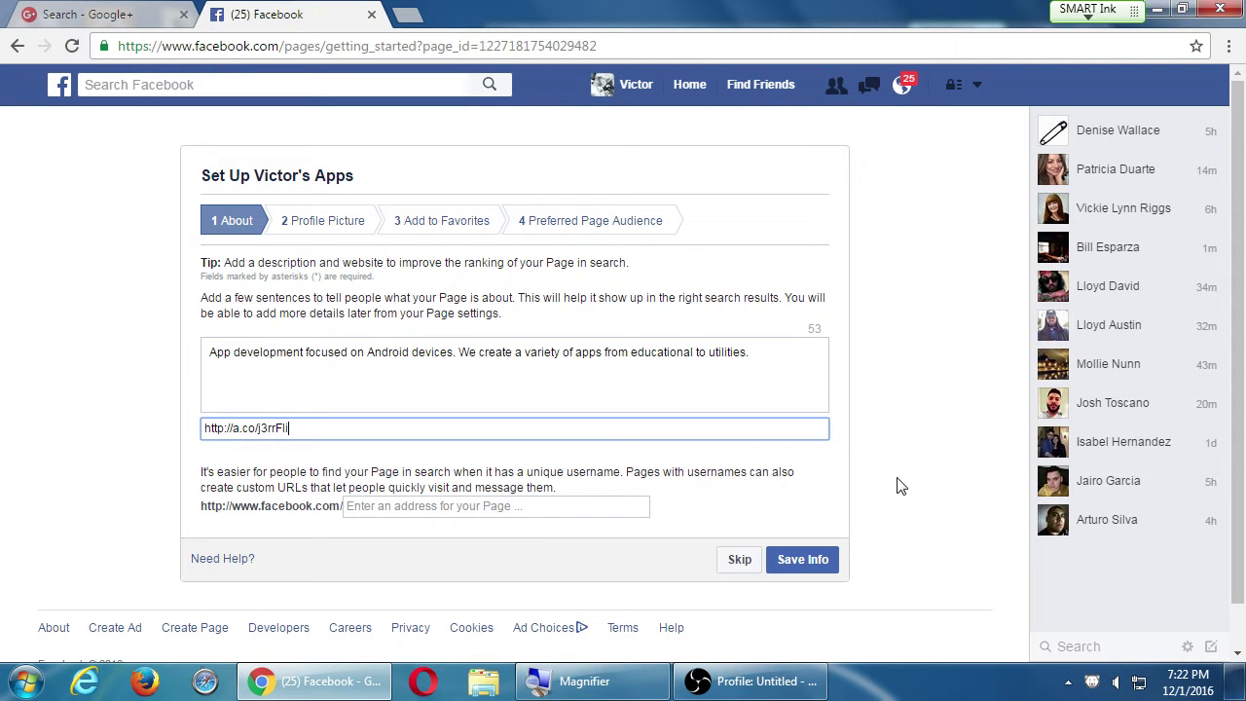
Try "victorsapps" as the Page's custom Facebook address and clear it again.
left_click(374, 507)
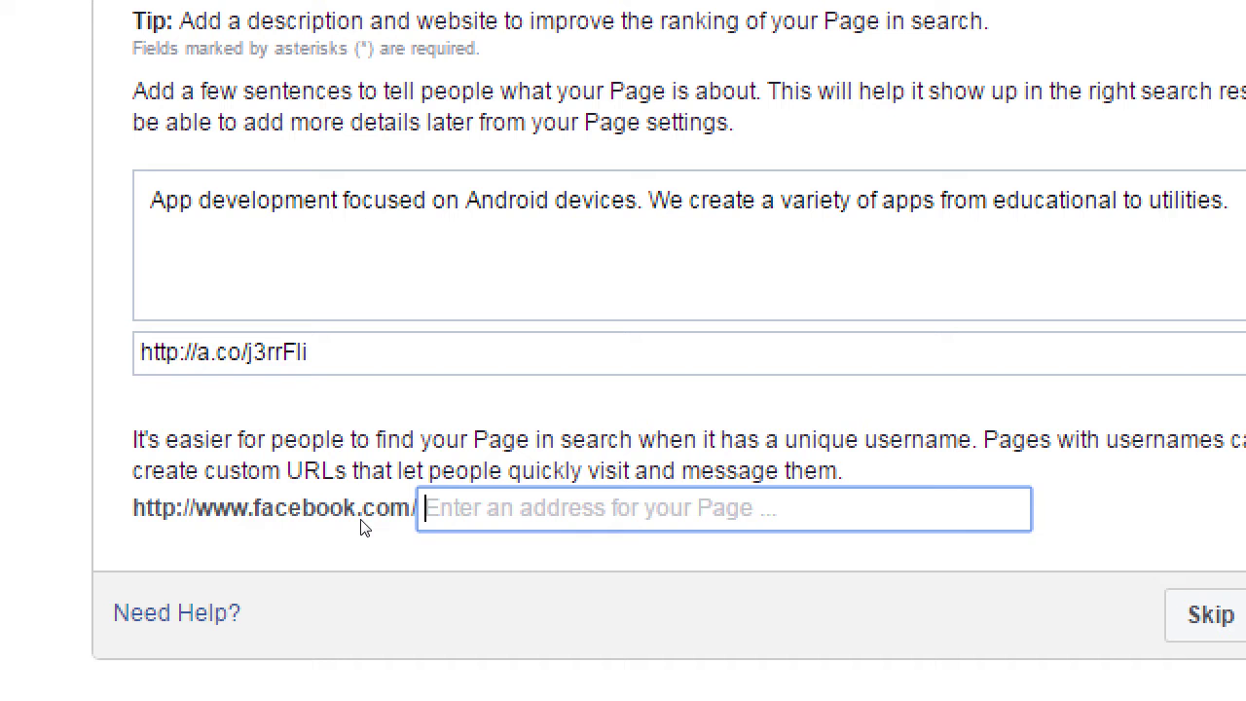
type("victorsbapps")
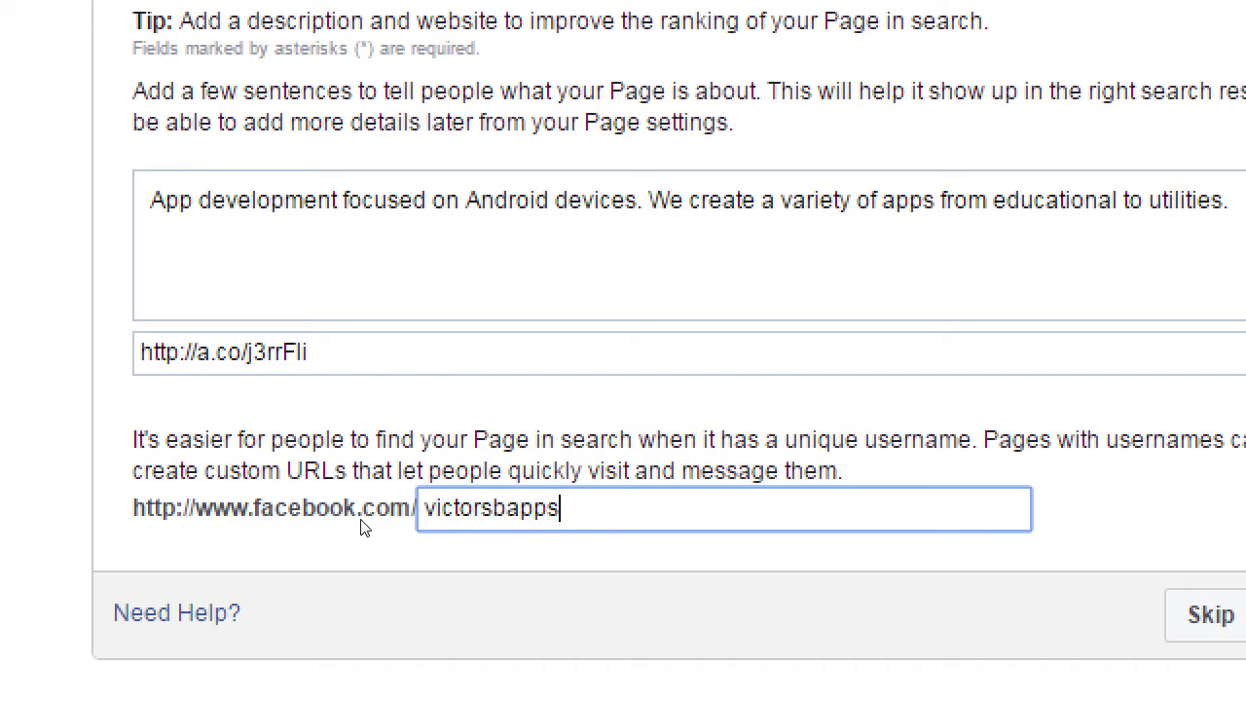
key("BackSpace")
key("BackSpace")
key("BackSpace")
key("BackSpace")
key("BackSpace")
type("apps")
key("Tab")
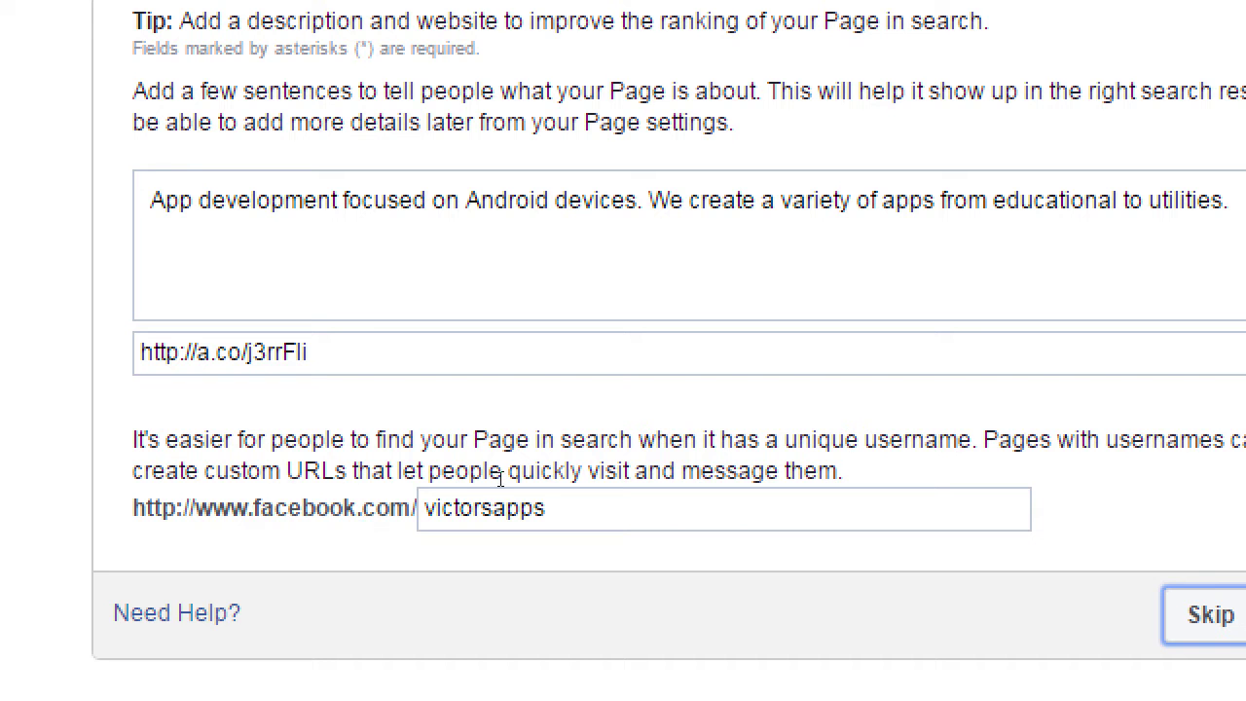
left_click_drag(458, 506, 289, 506)
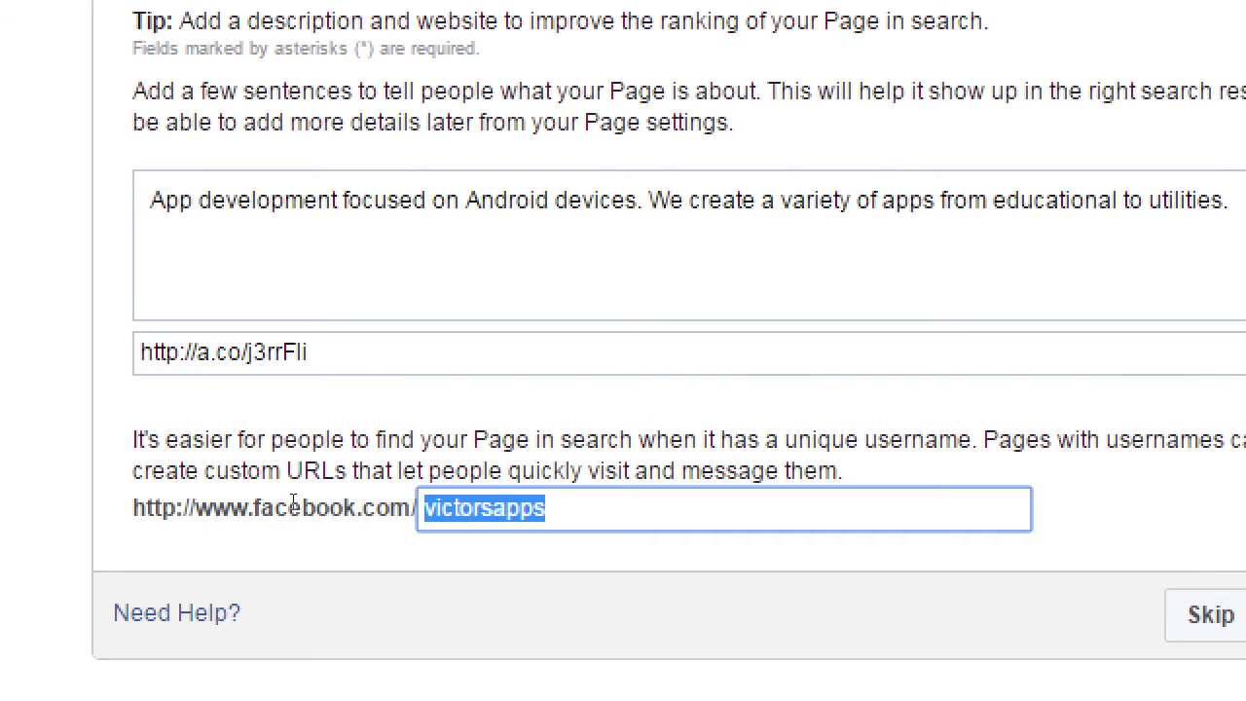
key("BackSpace")
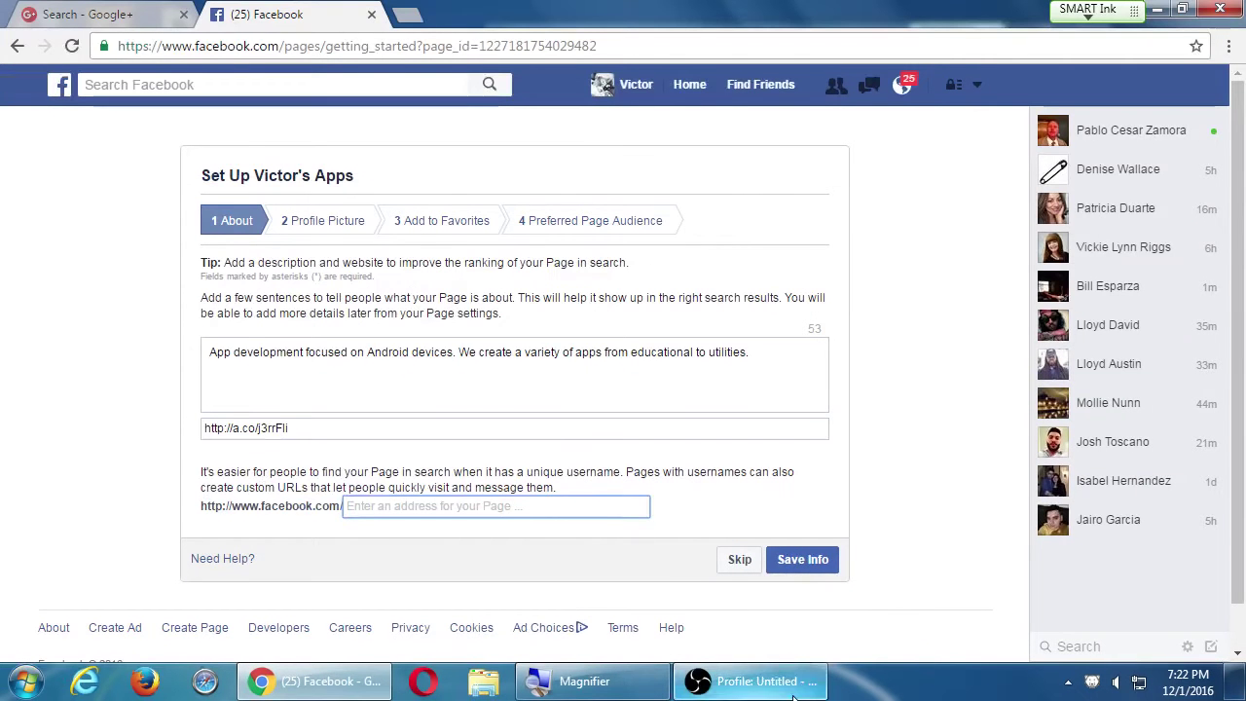
Save the Page's About information without a custom address and block the site's desktop notifications.
left_click(802, 562)
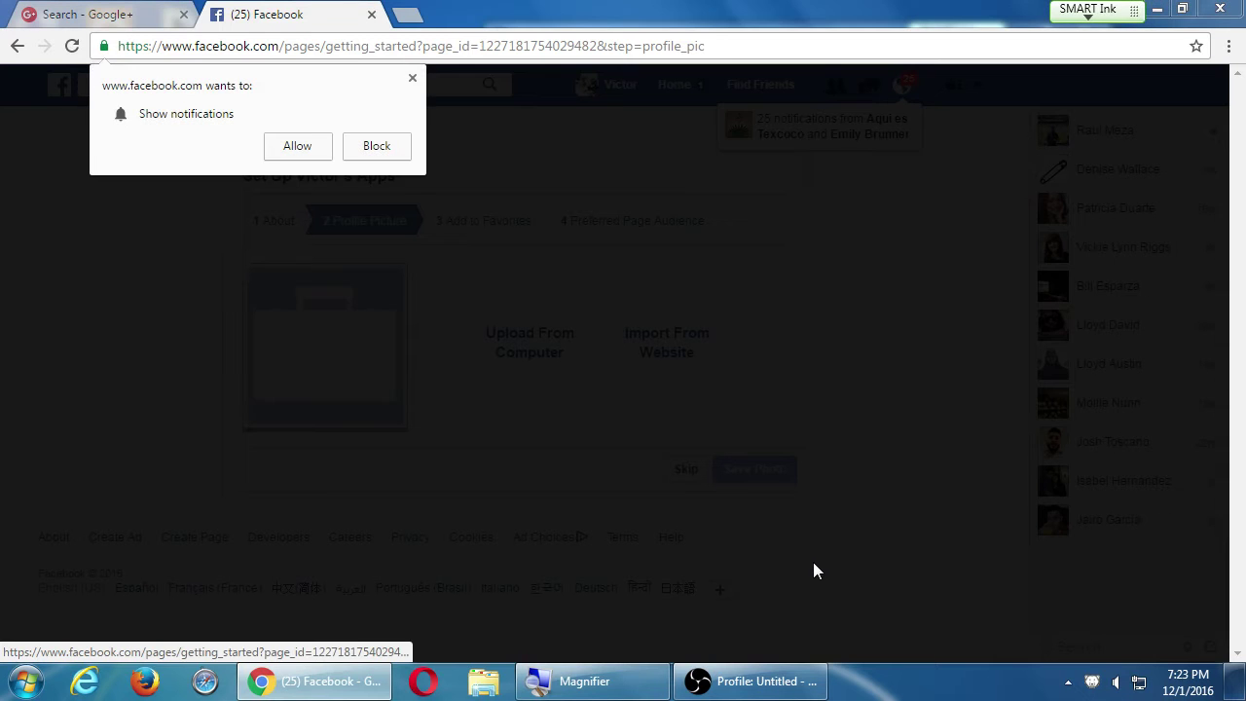
left_click(383, 146)
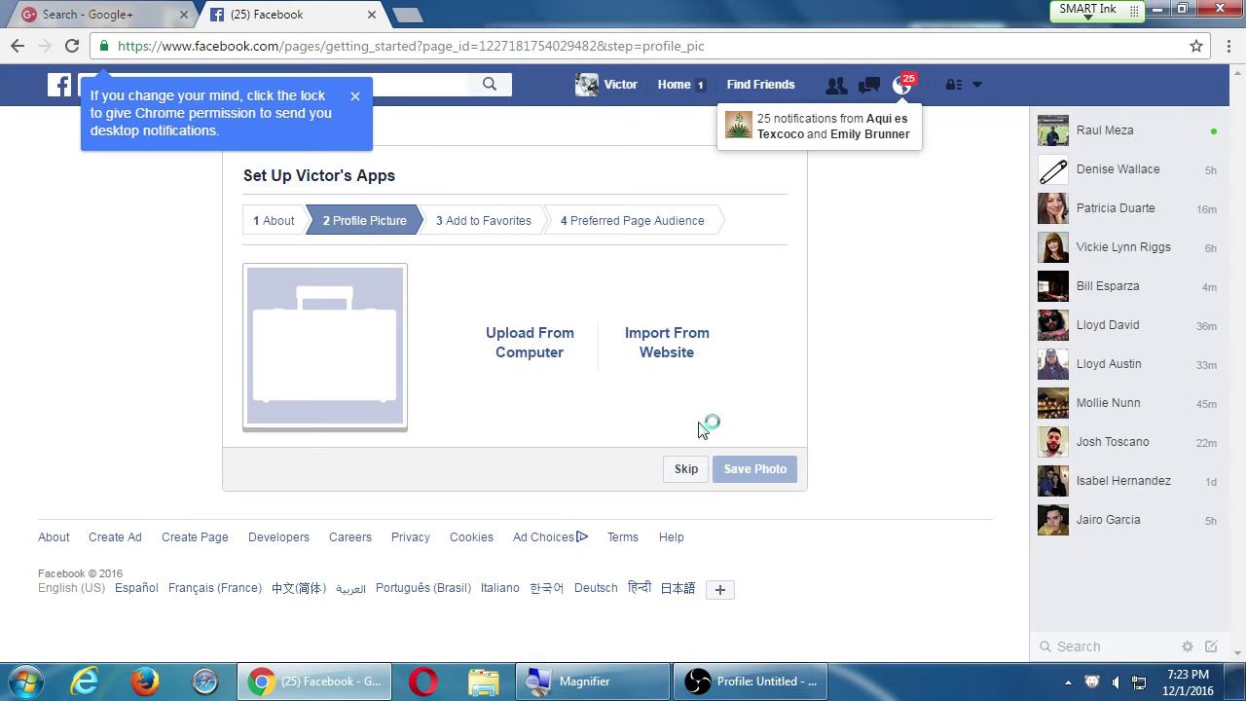
left_click(356, 95)
left_click(429, 109)
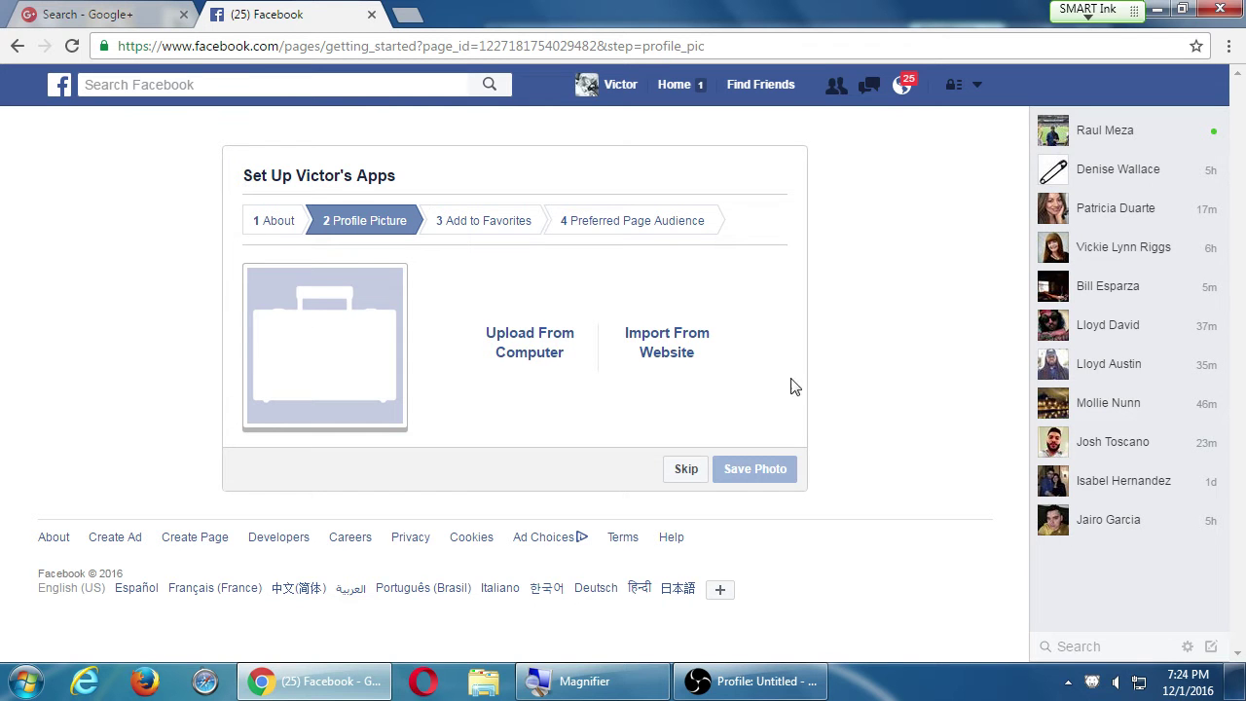
Skip the profile picture and favorites stages to reach the Preferred Page Audience setup.
left_click(688, 472)
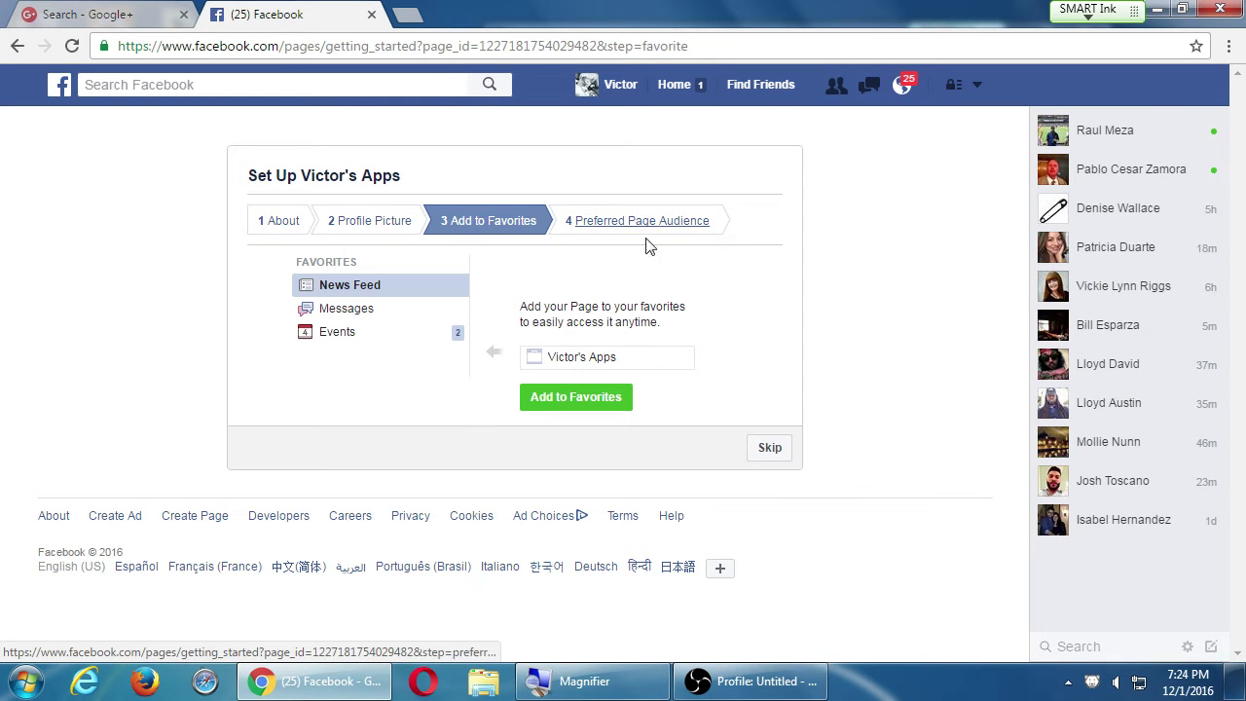
left_click(777, 458)
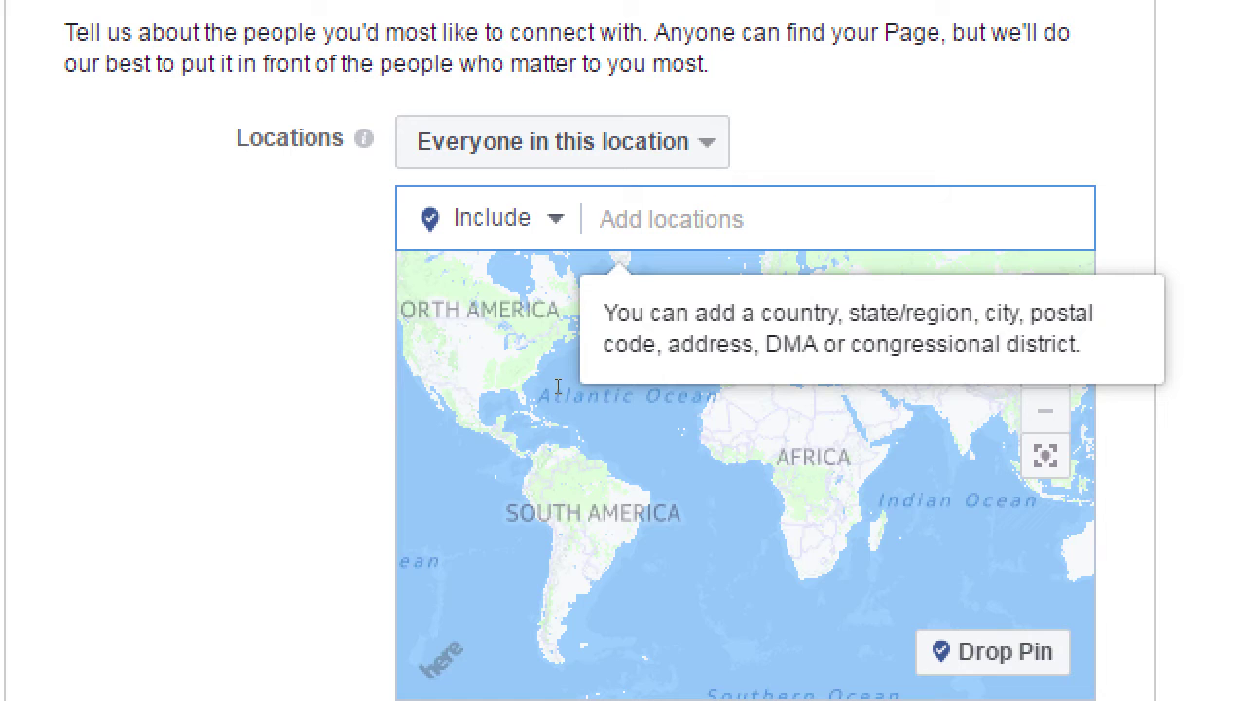
Try including San Diego, California as a preferred audience location and remove it again.
type("san d")
key("BackSpace")
type("diuego")
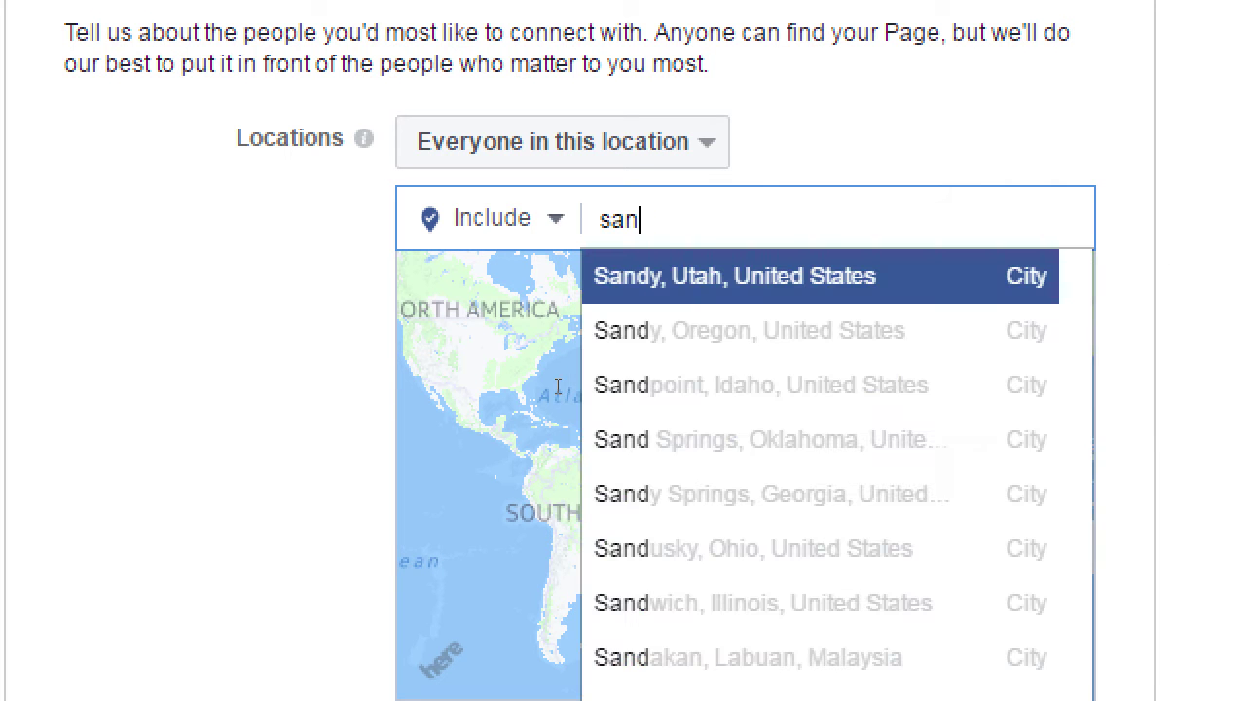
key("BackSpace")
key("BackSpace")
key("BackSpace")
key("BackSpace")
type("ego")
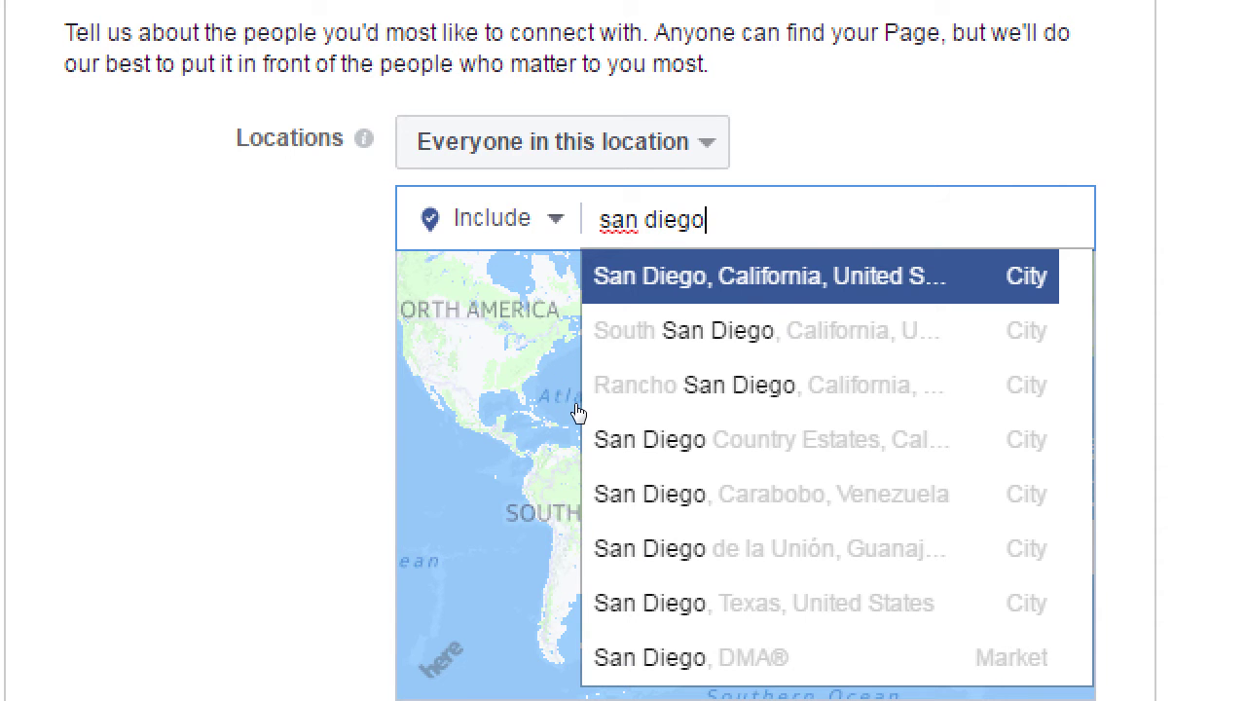
key("Return")
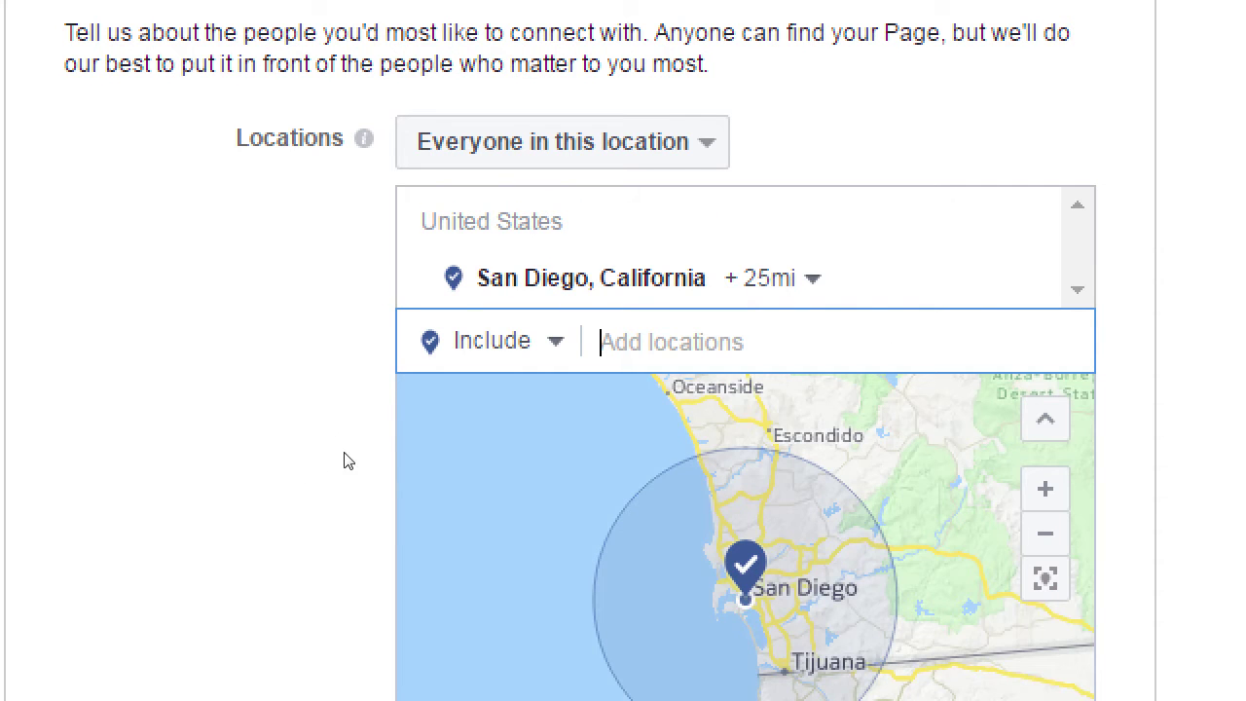
scroll(350, 465, "down", 1)
scroll(351, 465, "down", 2)
scroll(347, 464, "up", 2)
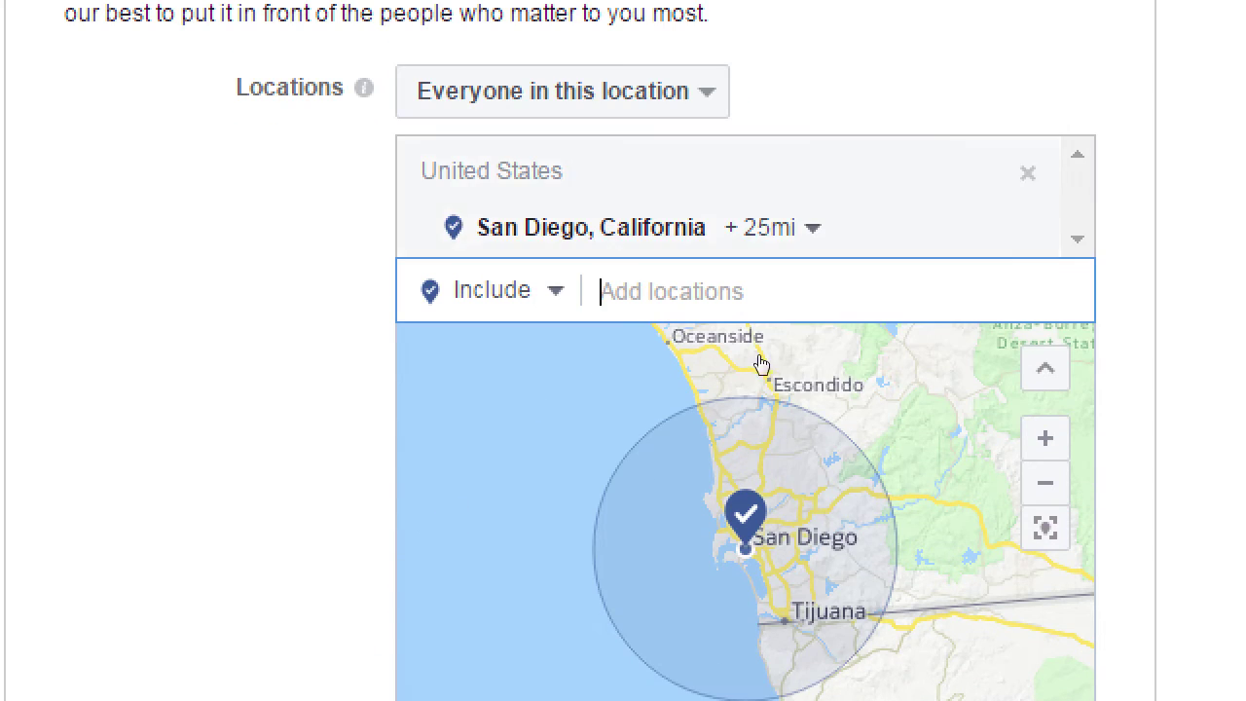
key("BackSpace")
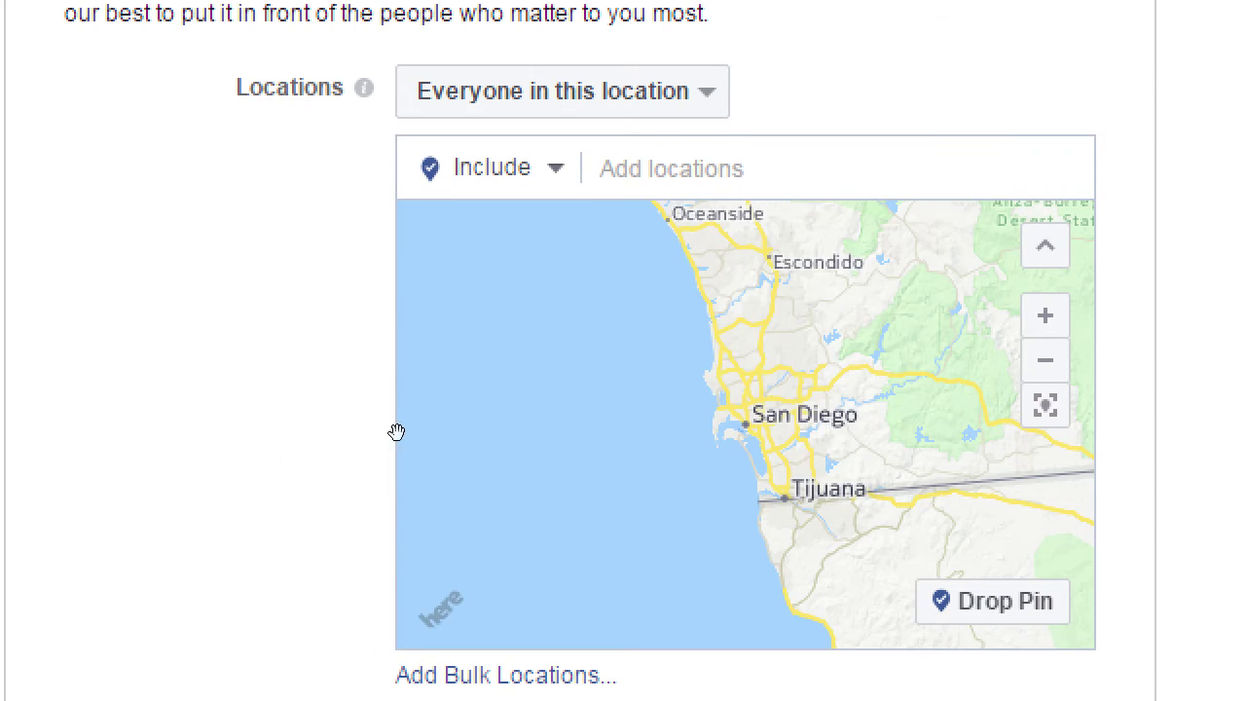
Set the preferred audience's minimum age to 20.
scroll(302, 446, "down", 5)
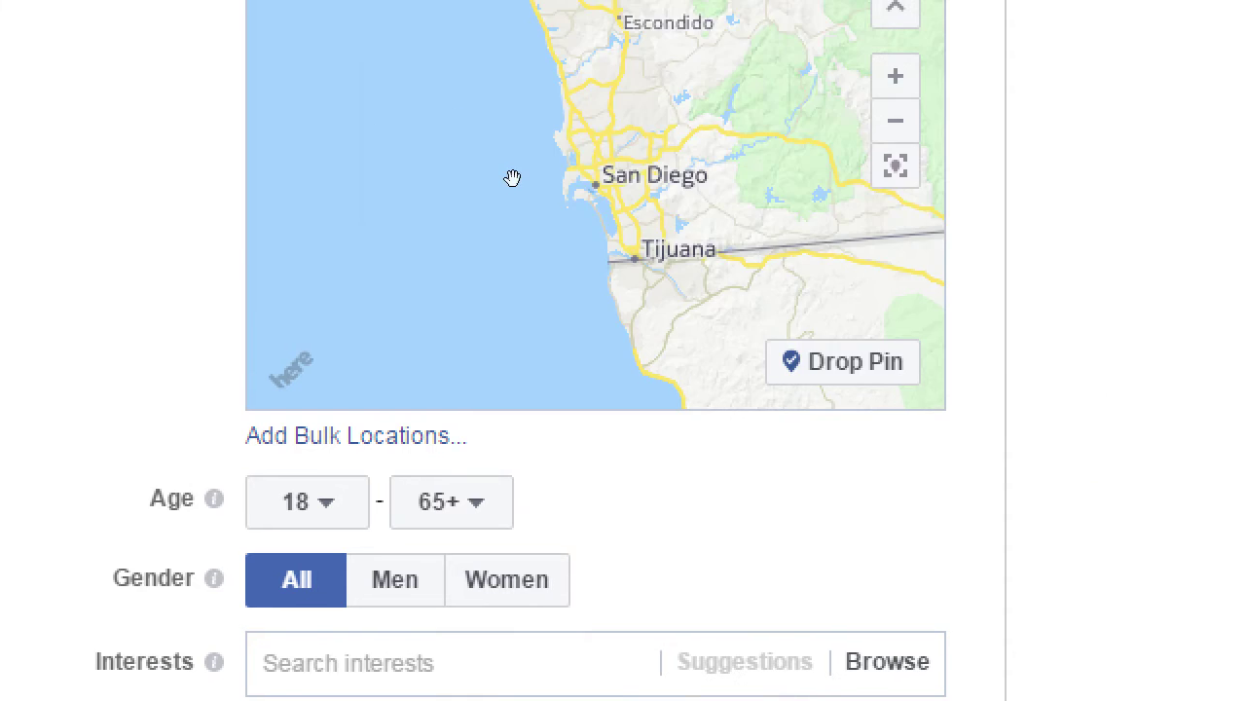
key("space")
key("Down")
key("Down")
key("Down")
key("Up")
key("Up")
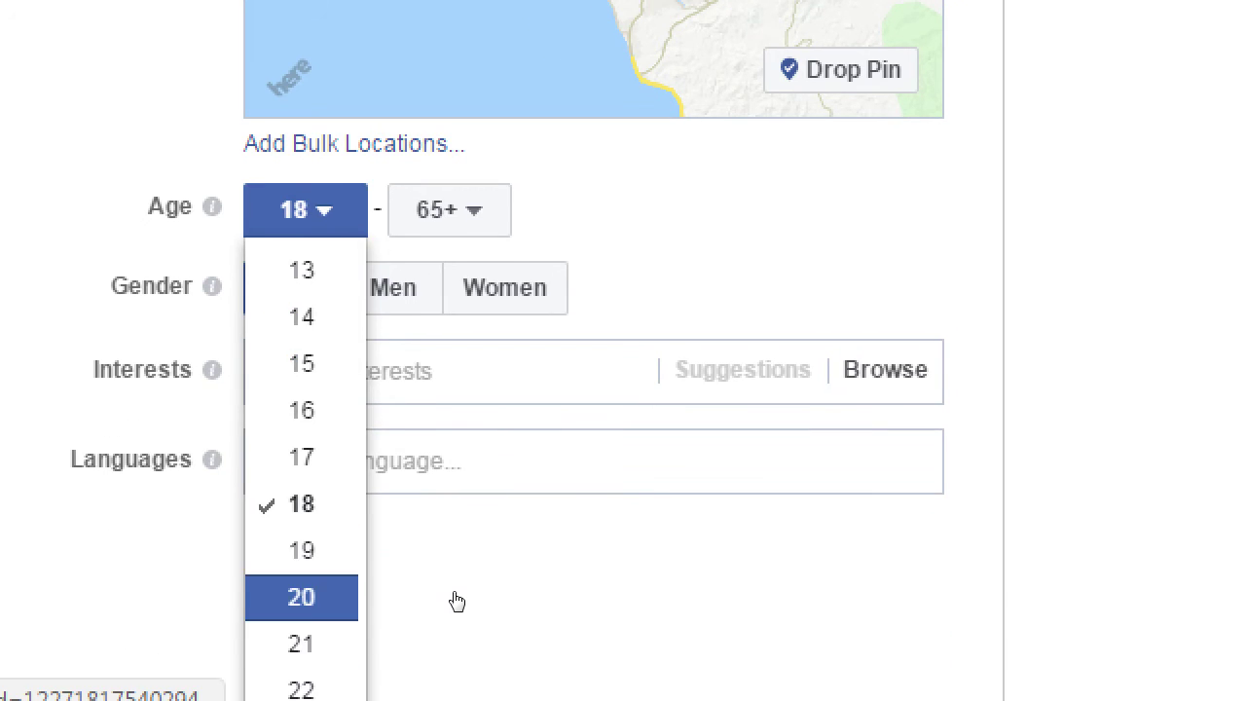
key("Down")
key("Return")
Set the preferred audience's maximum age to 30.
key("Tab")
key("space")
key("Down")
key("Down")
key("Down")
key("Down")
key("Down")
key("Down")
key("Down")
key("Down")
key("Down")
key("Down")
key("Down")
key("Down")
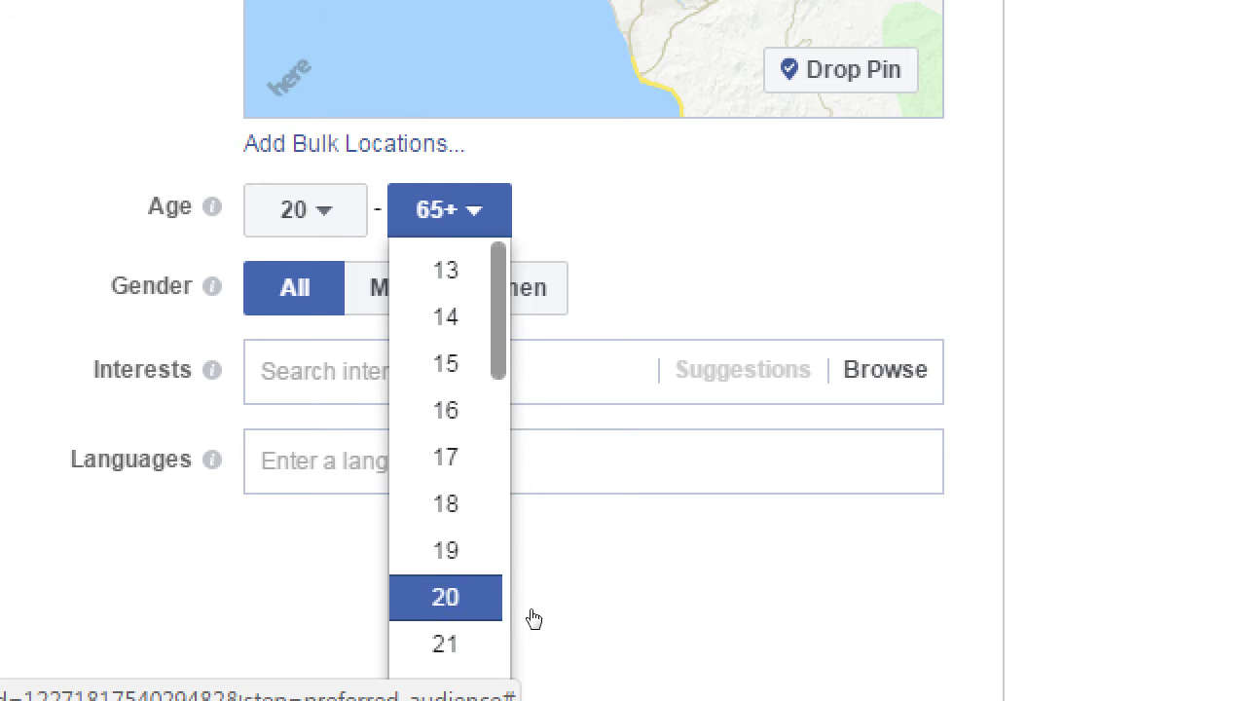
key("Return")
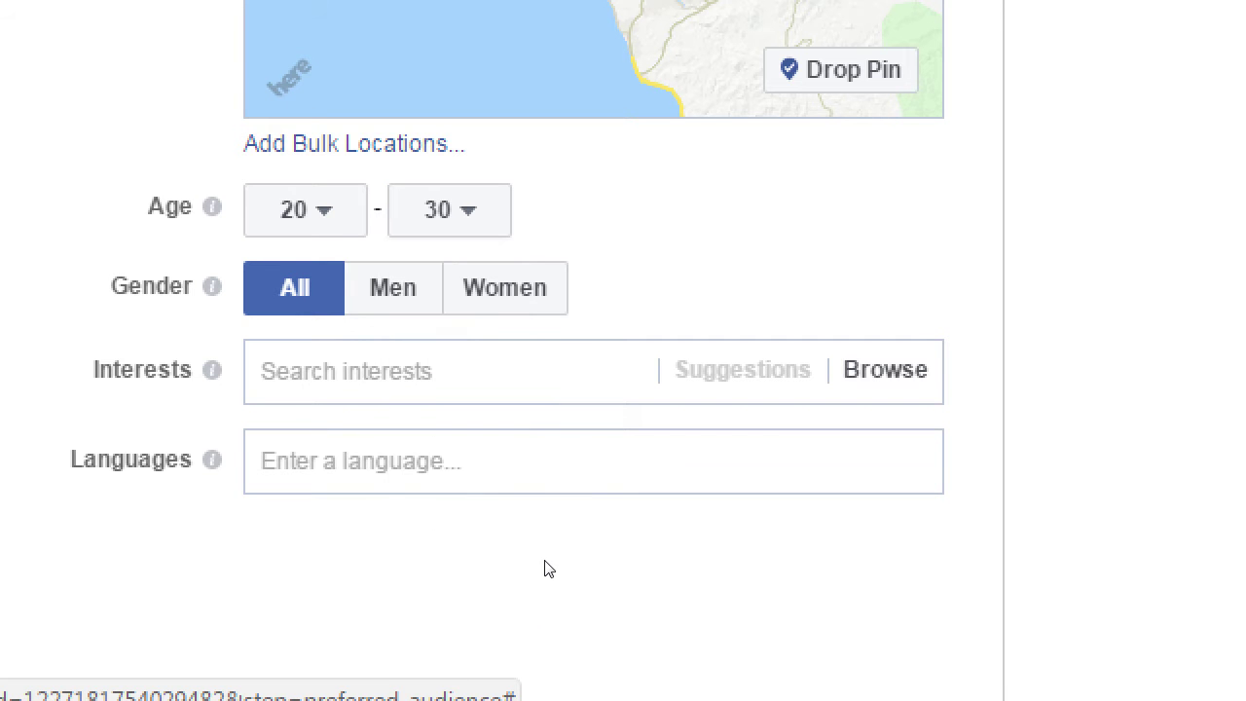
Set the preferred audience's age range to 13 through 65+.
key("shift+Tab")
key("space")
key("Home")
key("Return")
key("Tab")
key("space")
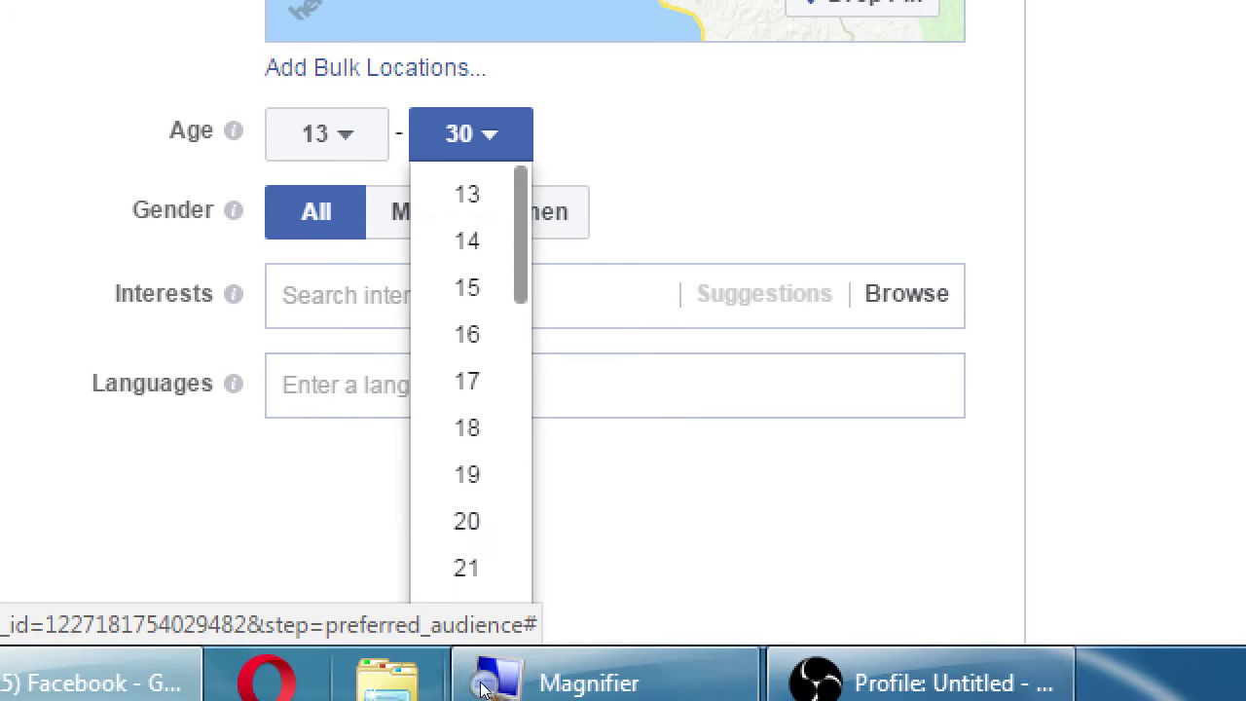
scroll(514, 603, "down", 15)
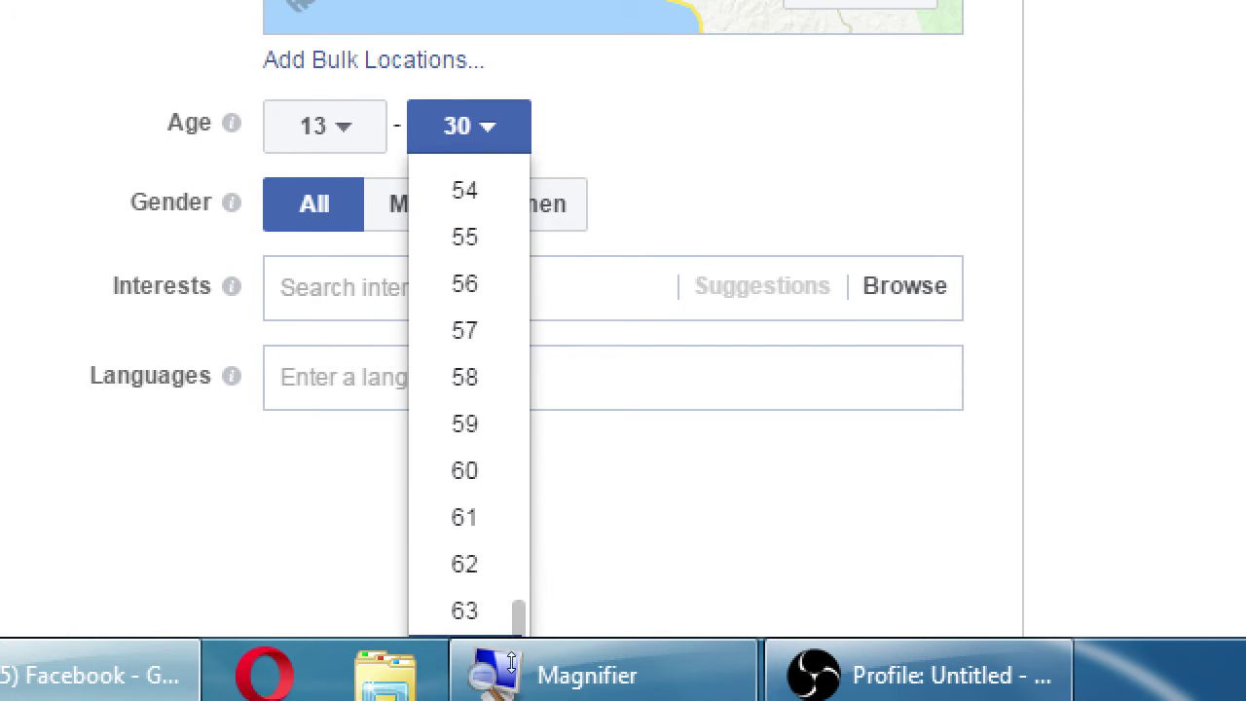
scroll(510, 545, "down", 4)
key("End")
key("Return")
Browse the interest categories for the preferred audience, expanding Technology and its Computers subcategory to examine the available interests.
scroll(515, 533, "up", 7)
scroll(328, 538, "down", 2)
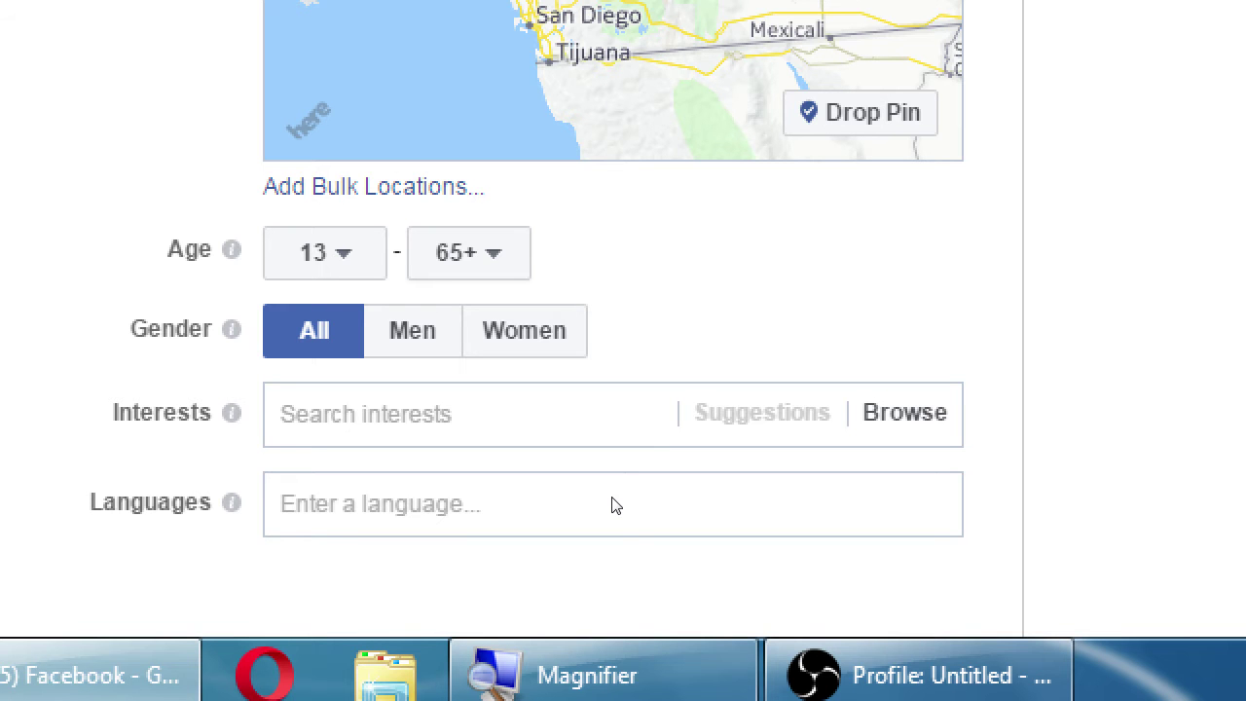
scroll(613, 506, "down", 1)
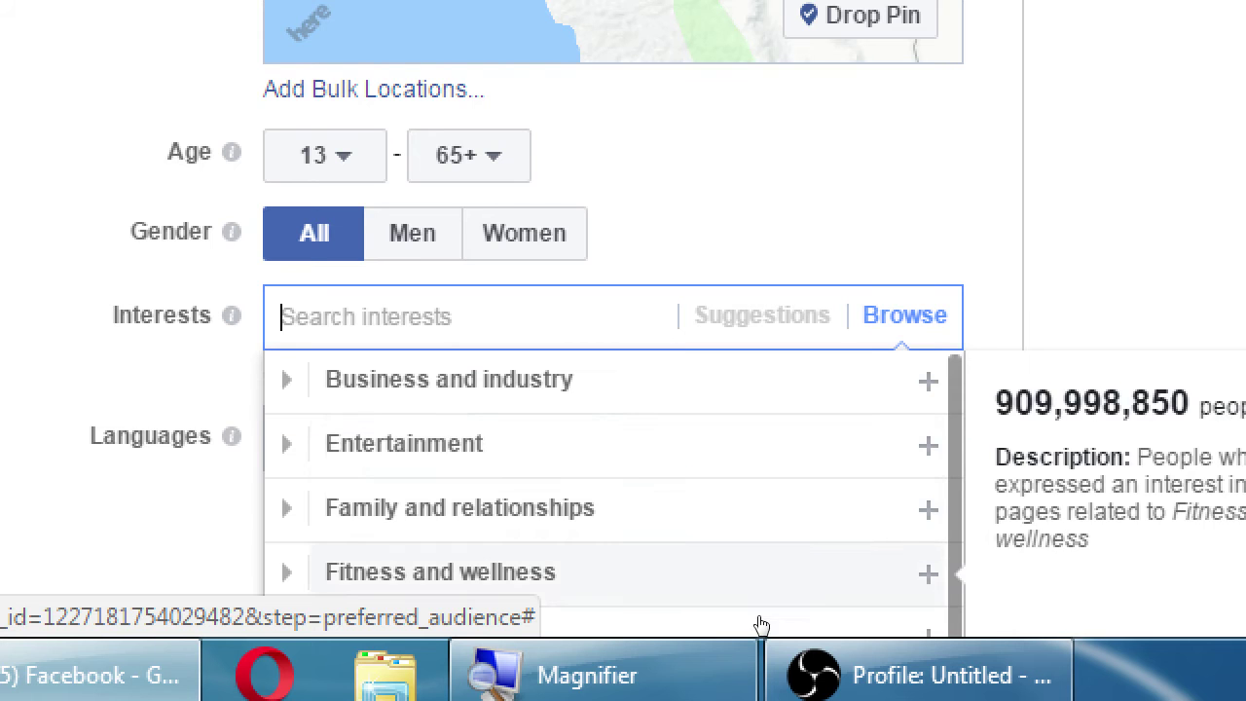
scroll(782, 613, "down", 2)
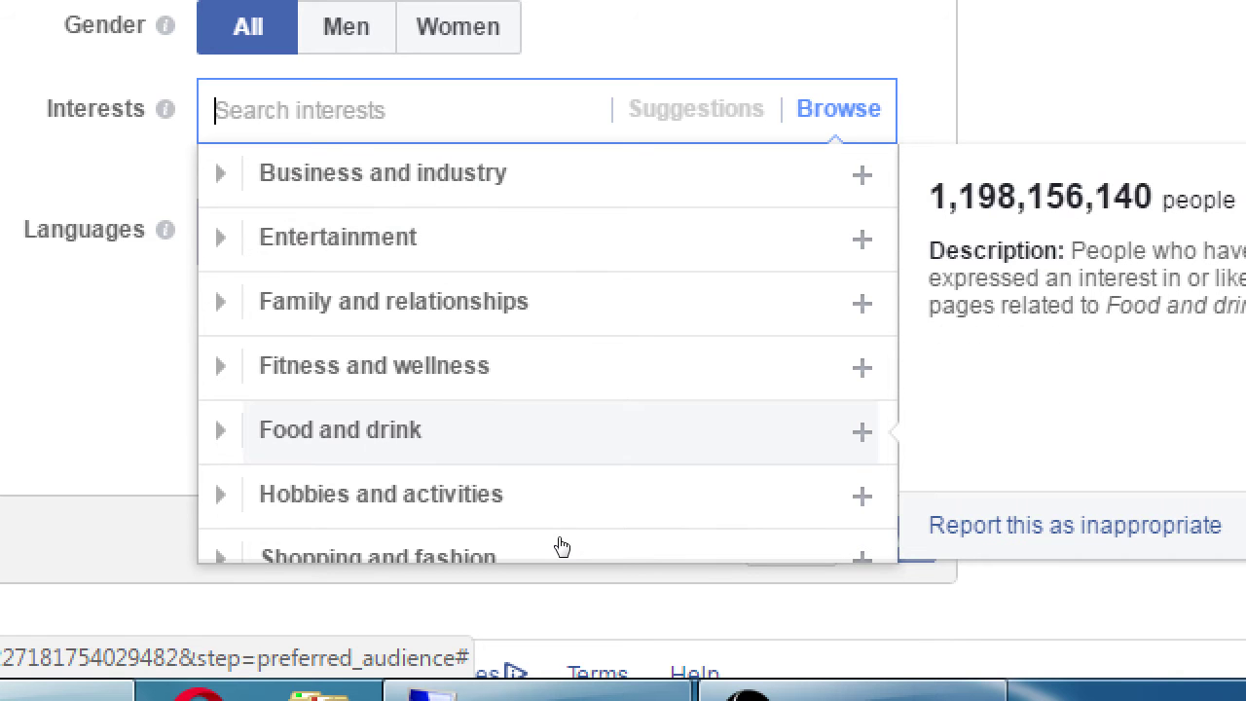
key("Up")
key("Down")
key("Down")
key("Down")
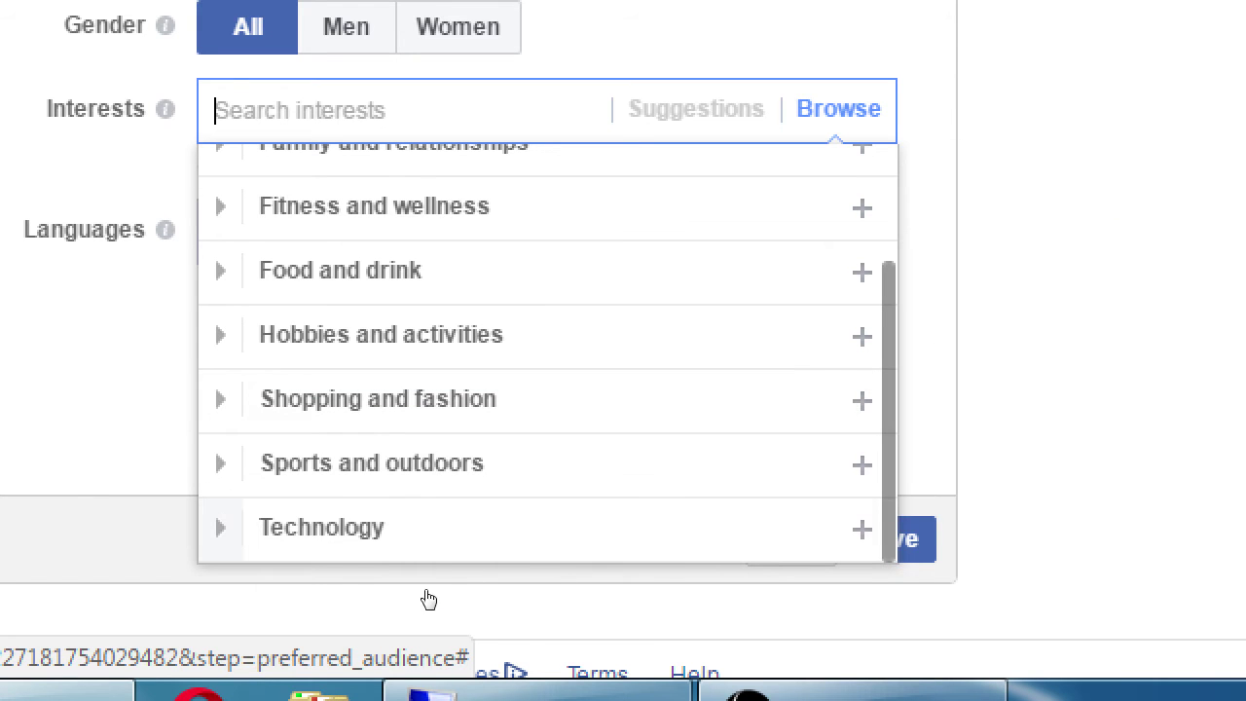
key("Right")
key("Down")
key("Down")
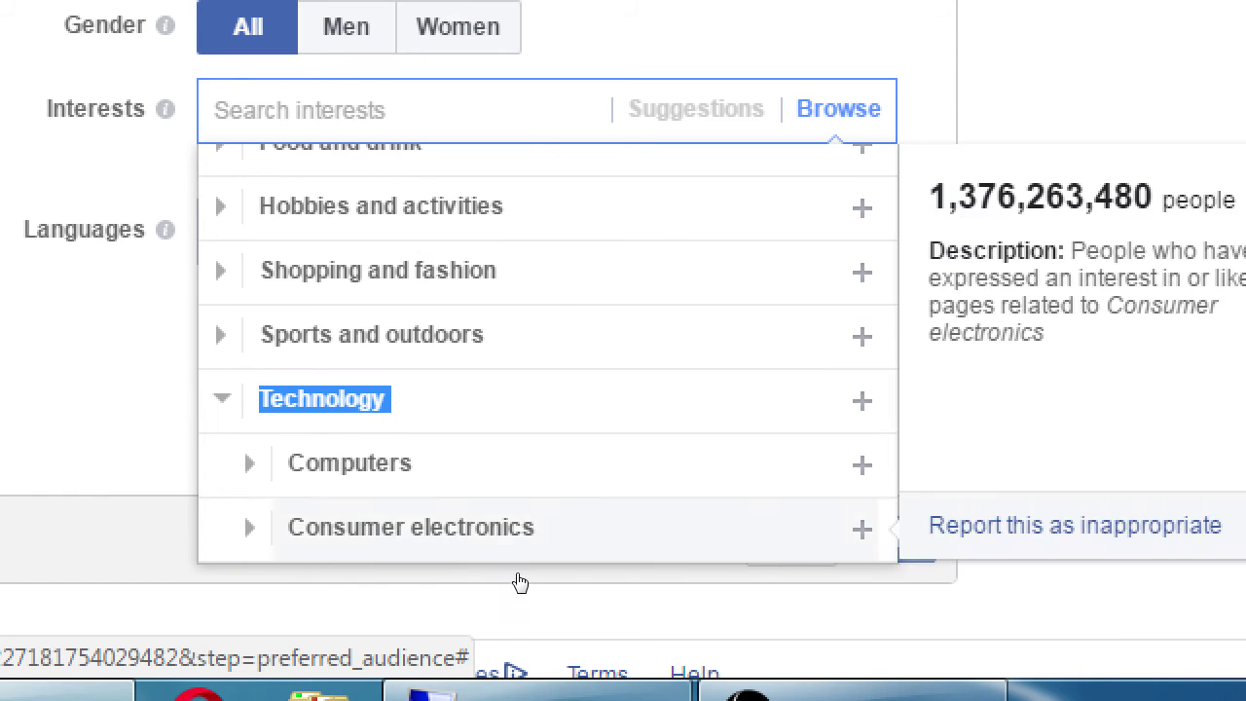
key("Up")
key("Right")
key("Down")
key("Down")
key("Down")
key("Down")
key("Up")
key("Up")
key("Up")
key("Down")
key("Down")
key("Down")
key("Up")
key("Up")
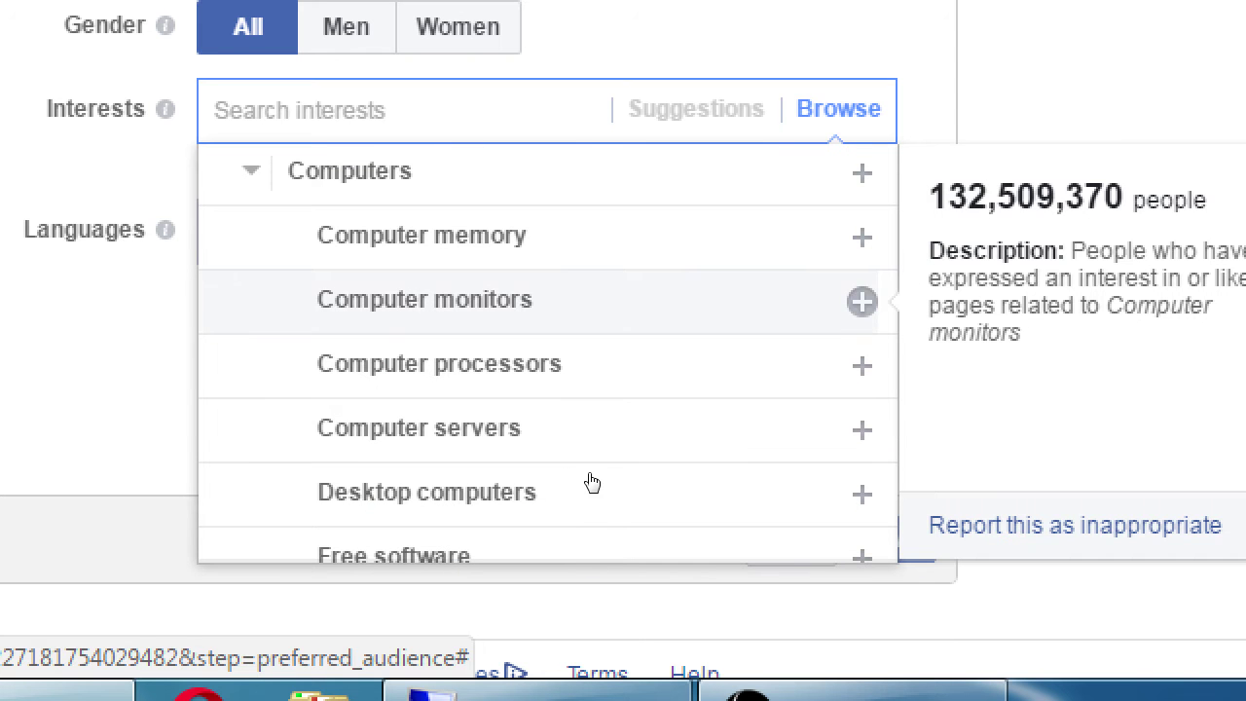
key("Down")
key("Up")
key("Down")
key("Down")
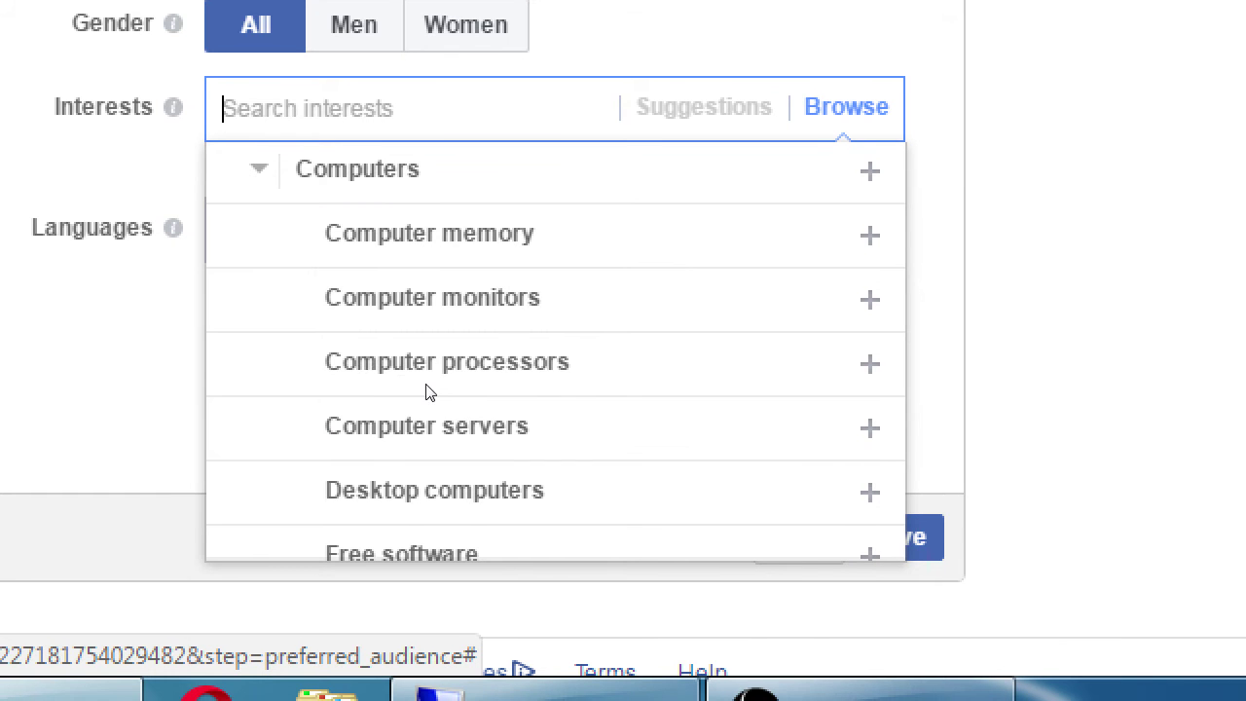
Search the preferred audience interests for "apps" and review the suggested matches.
type("apps")
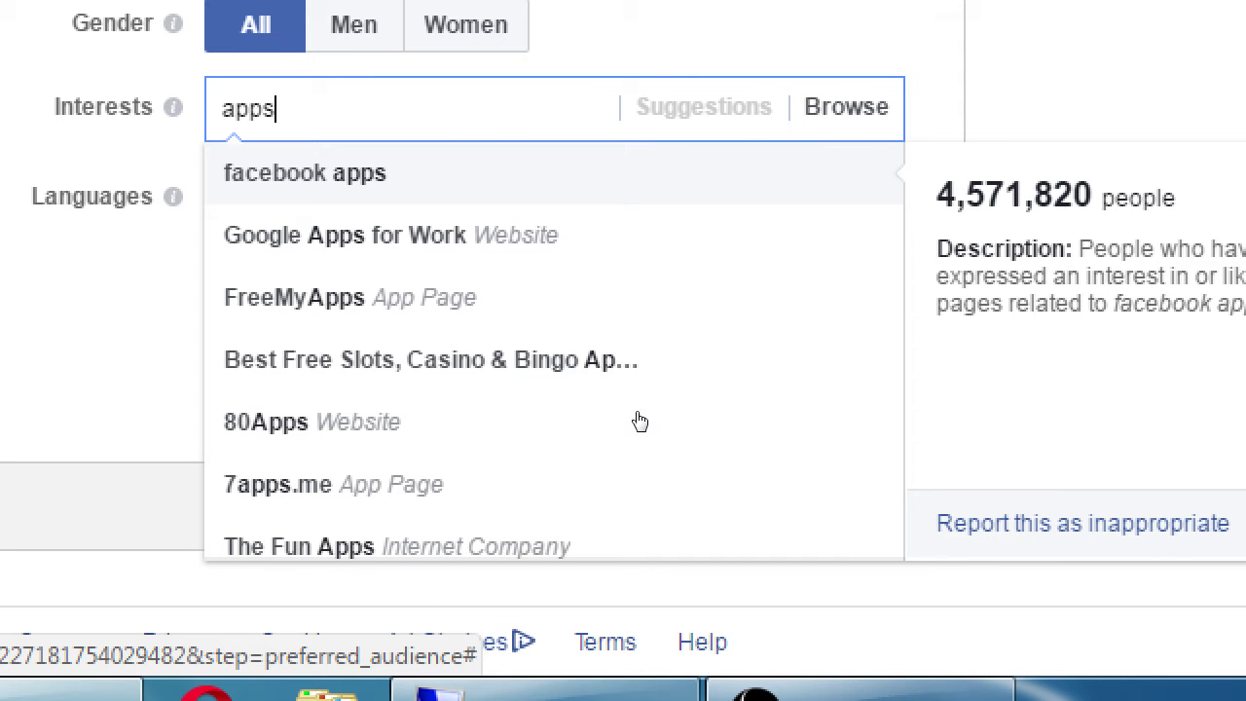
key("Down")
key("Down")
key("Down")
key("Down")
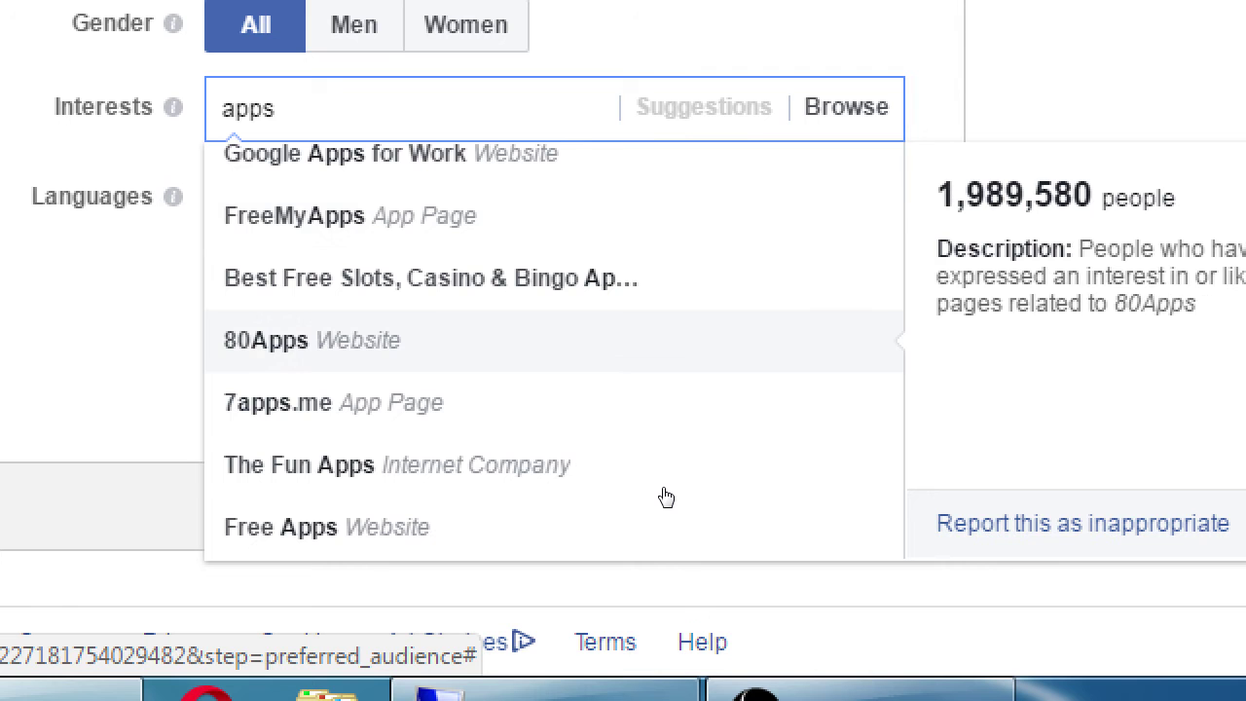
scroll(665, 497, "up", 1)
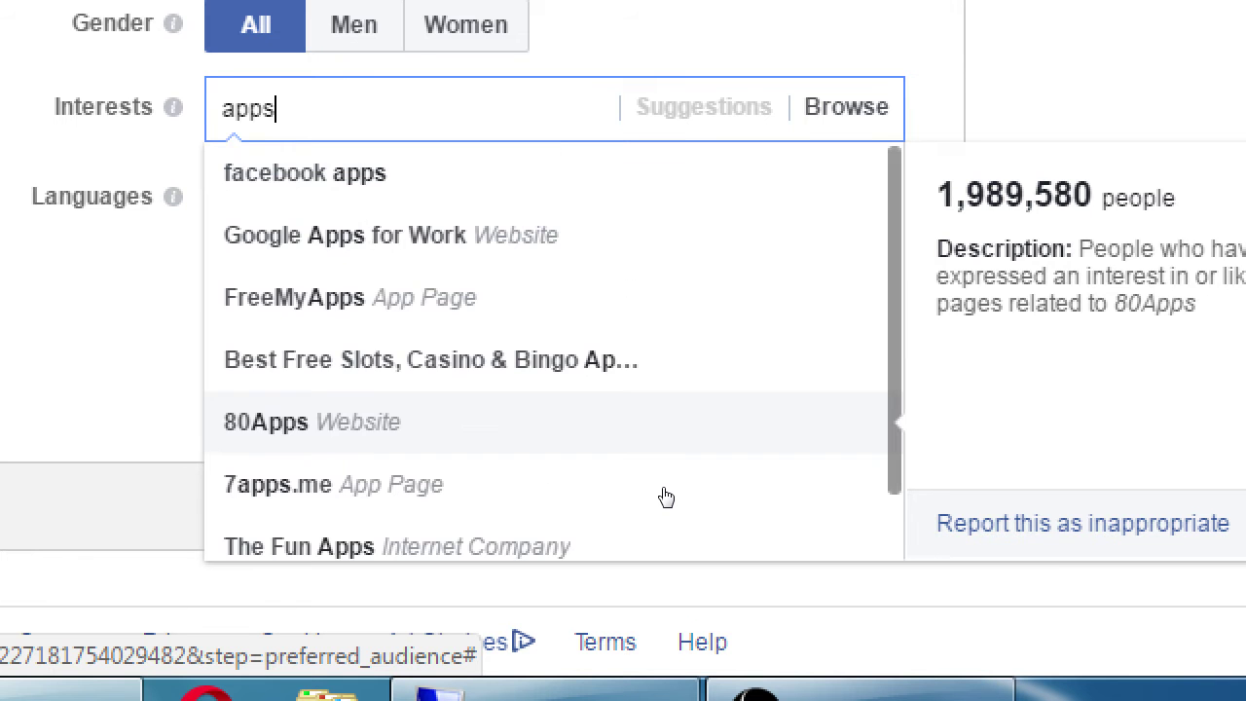
key("Up")
key("Up")
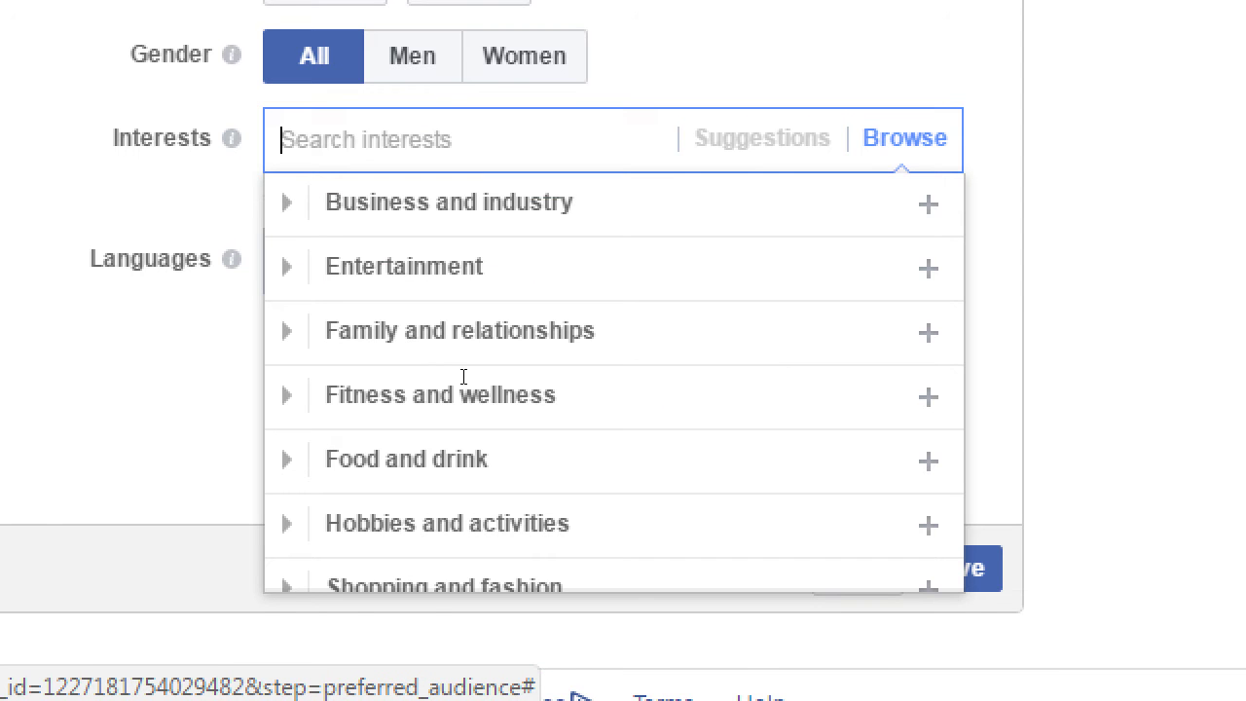
Search the interests for "android" and add Android (operating system) to the preferred audience.
type("android")
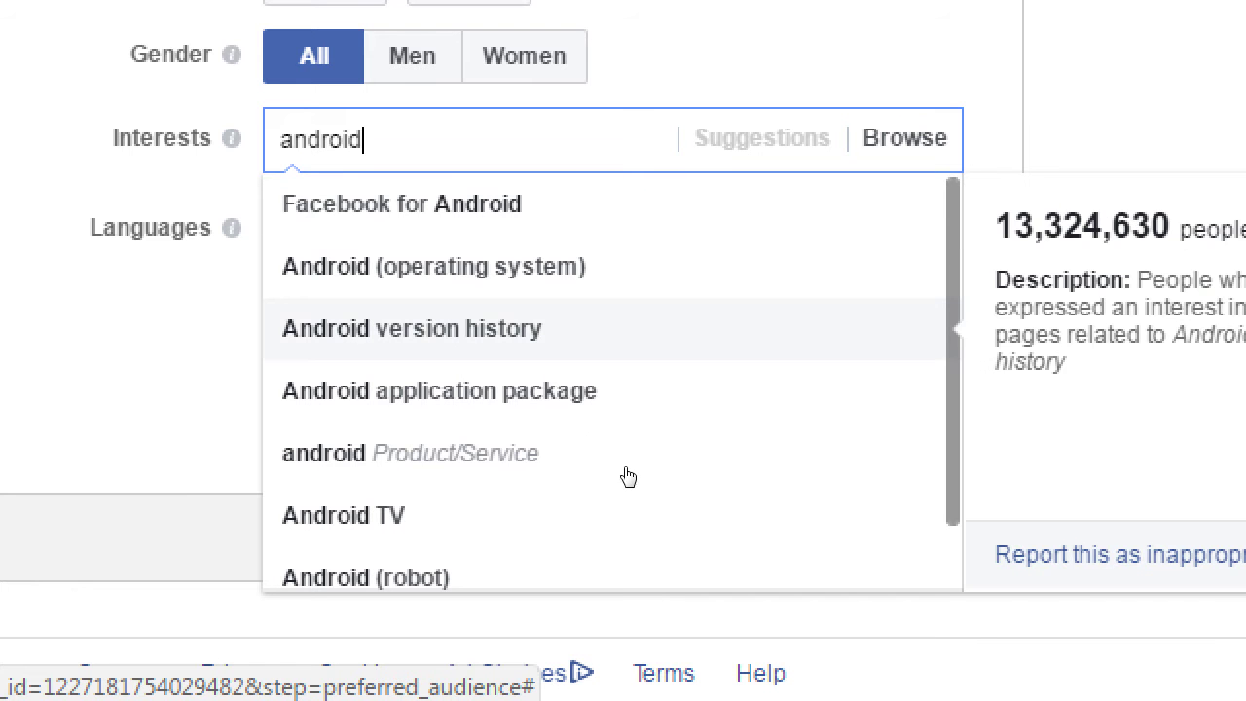
key("Down")
key("Down")
key("Up")
key("Down")
key("Down")
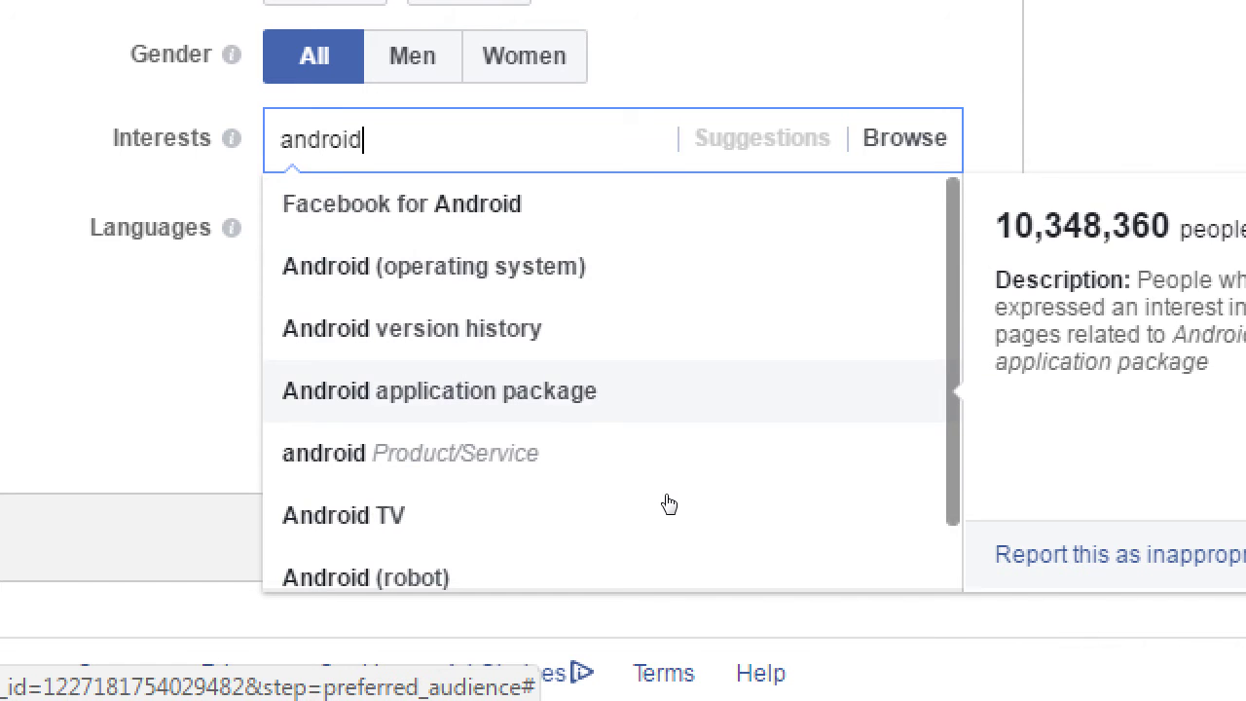
key("Up")
key("Down")
key("Down")
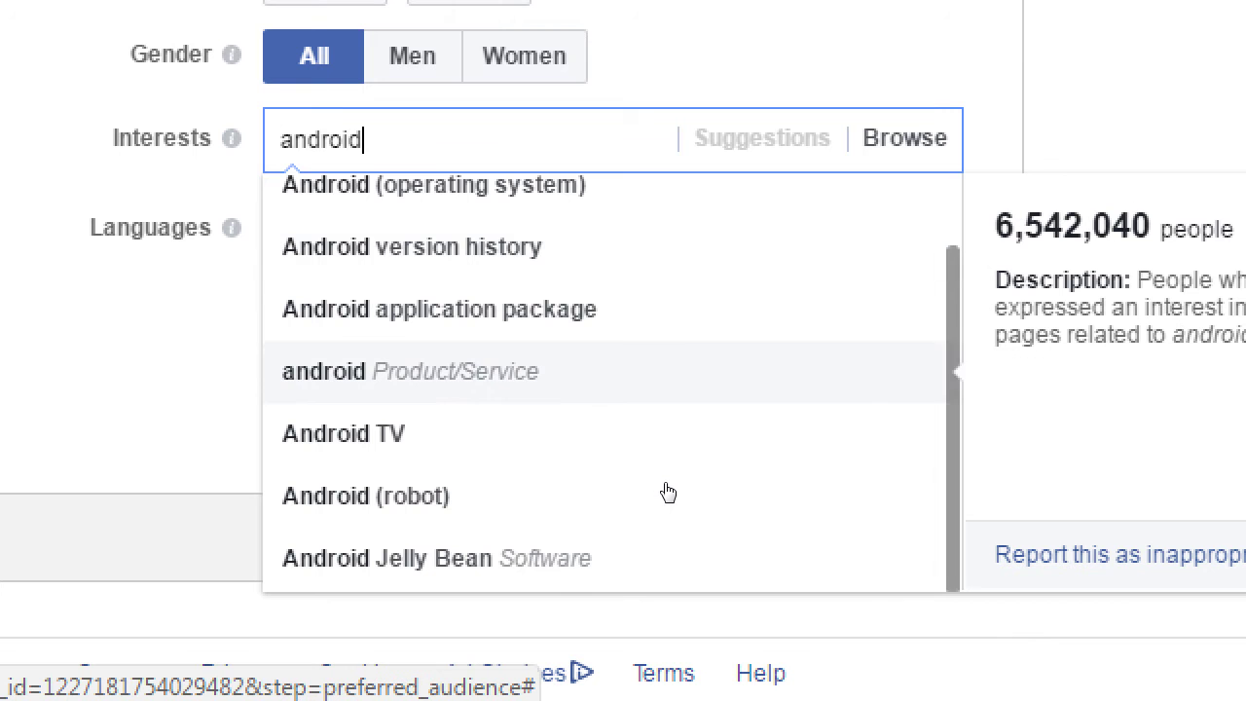
scroll(668, 492, "up", 1)
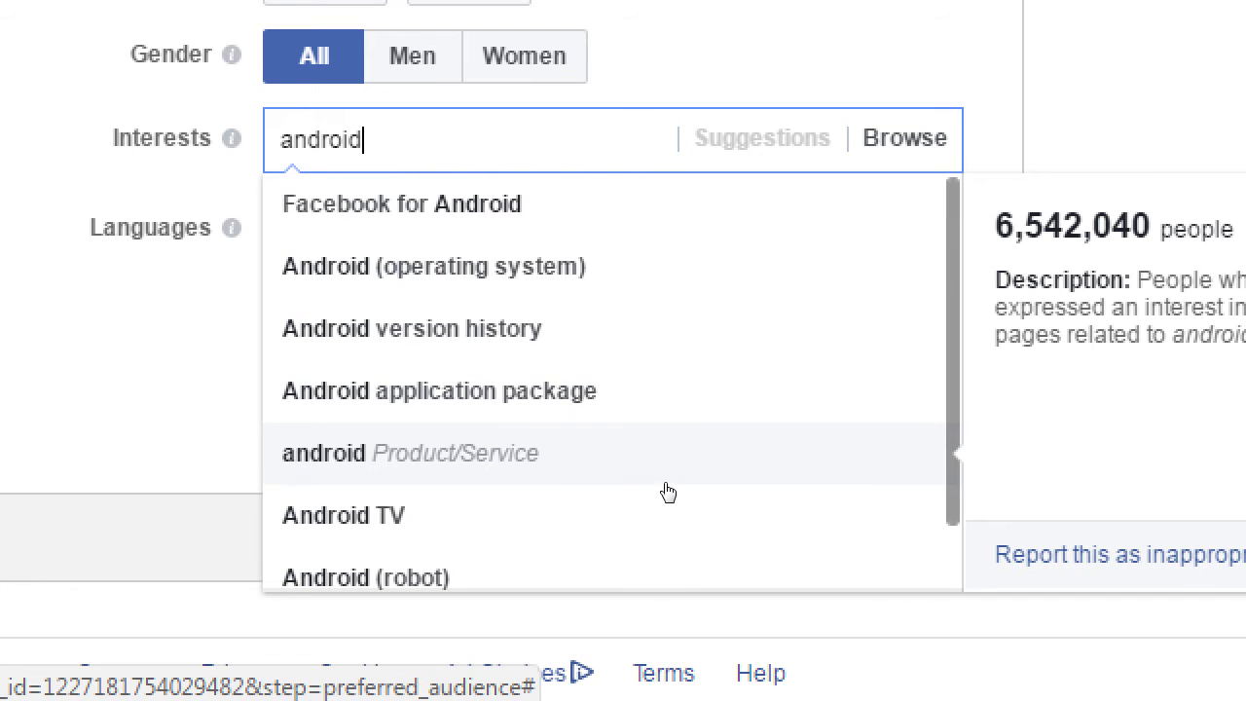
key("Up")
key("Up")
key("Up")
key("Return")
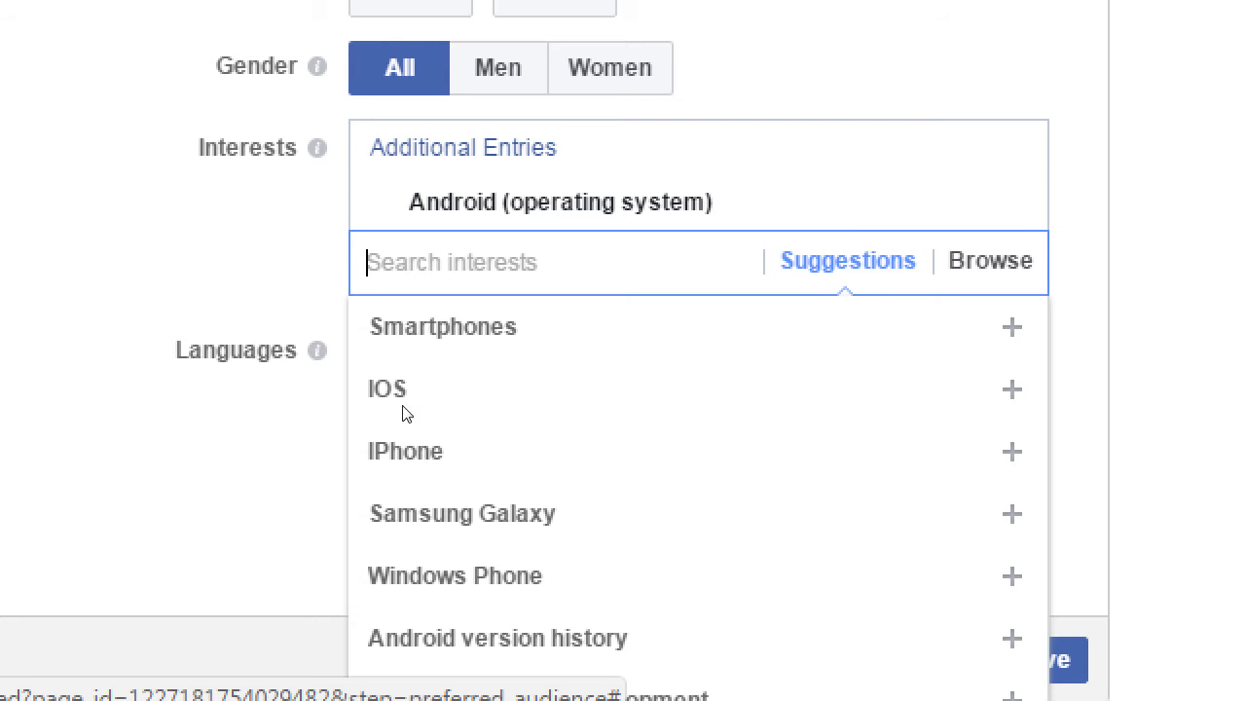
Add Smartphones from the suggested interests to the preferred audience.
scroll(378, 415, "down", 1)
scroll(378, 415, "down", 2)
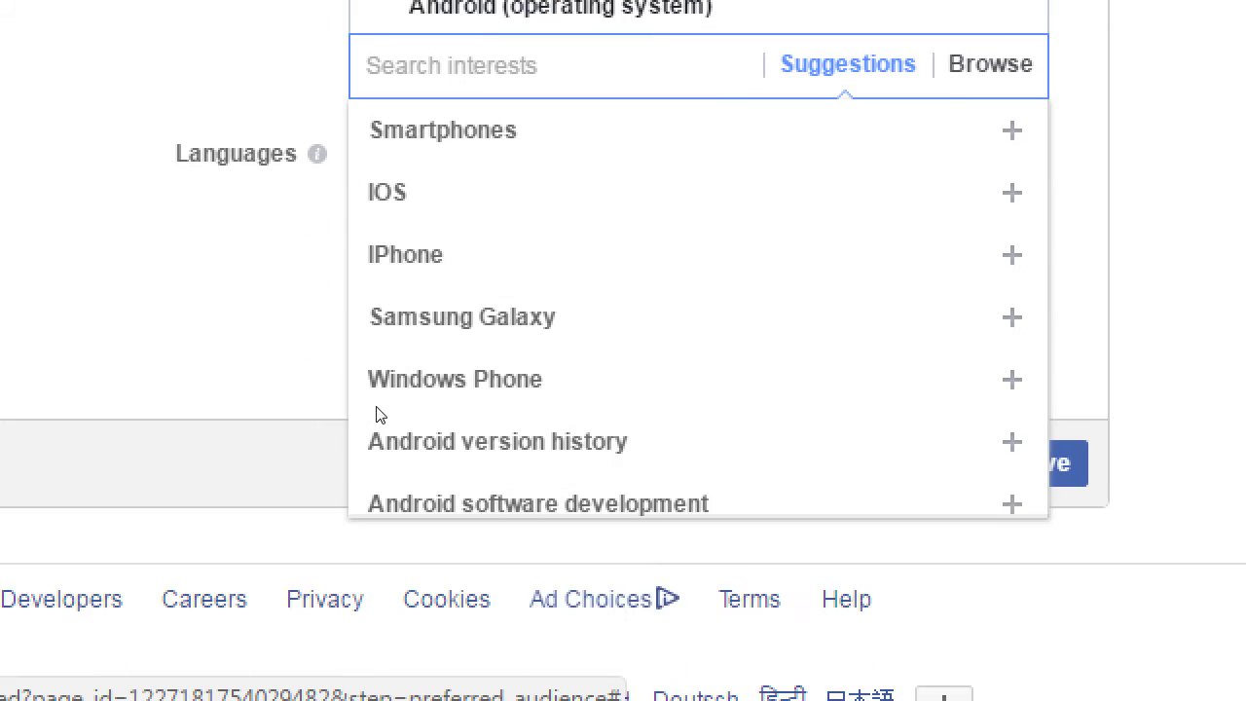
scroll(496, 422, "down", 4)
scroll(500, 426, "down", 2)
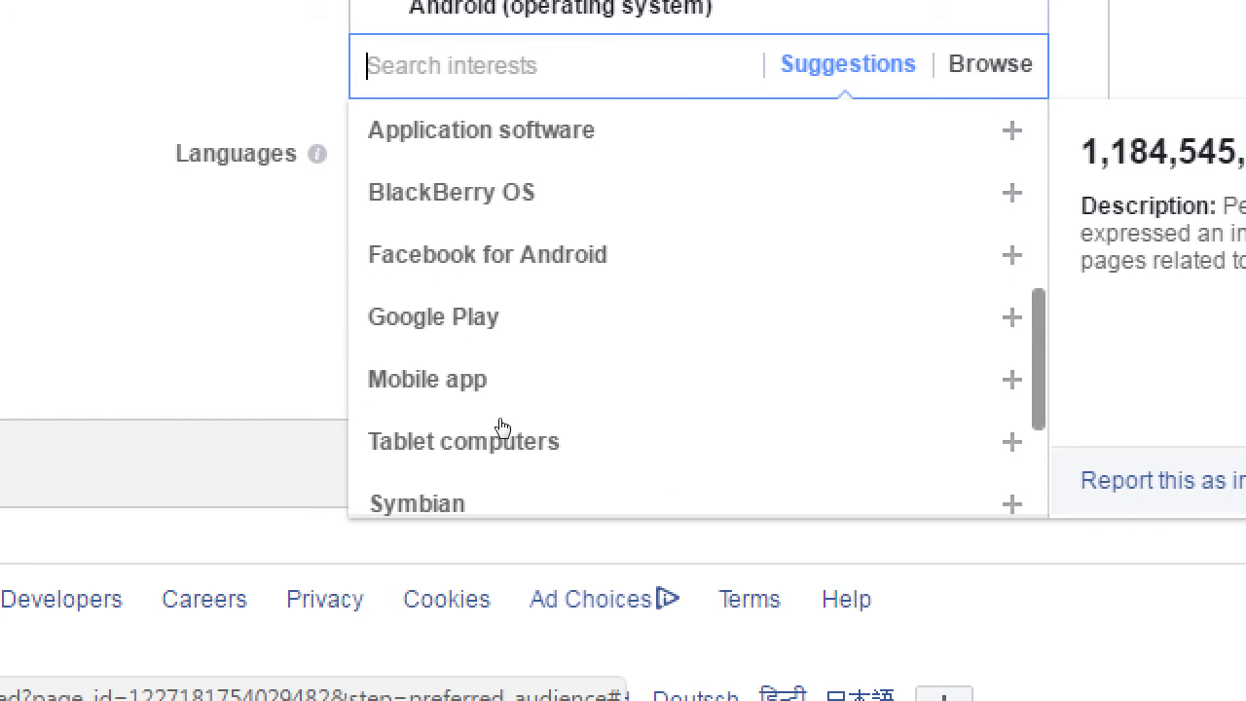
scroll(495, 428, "up", 6)
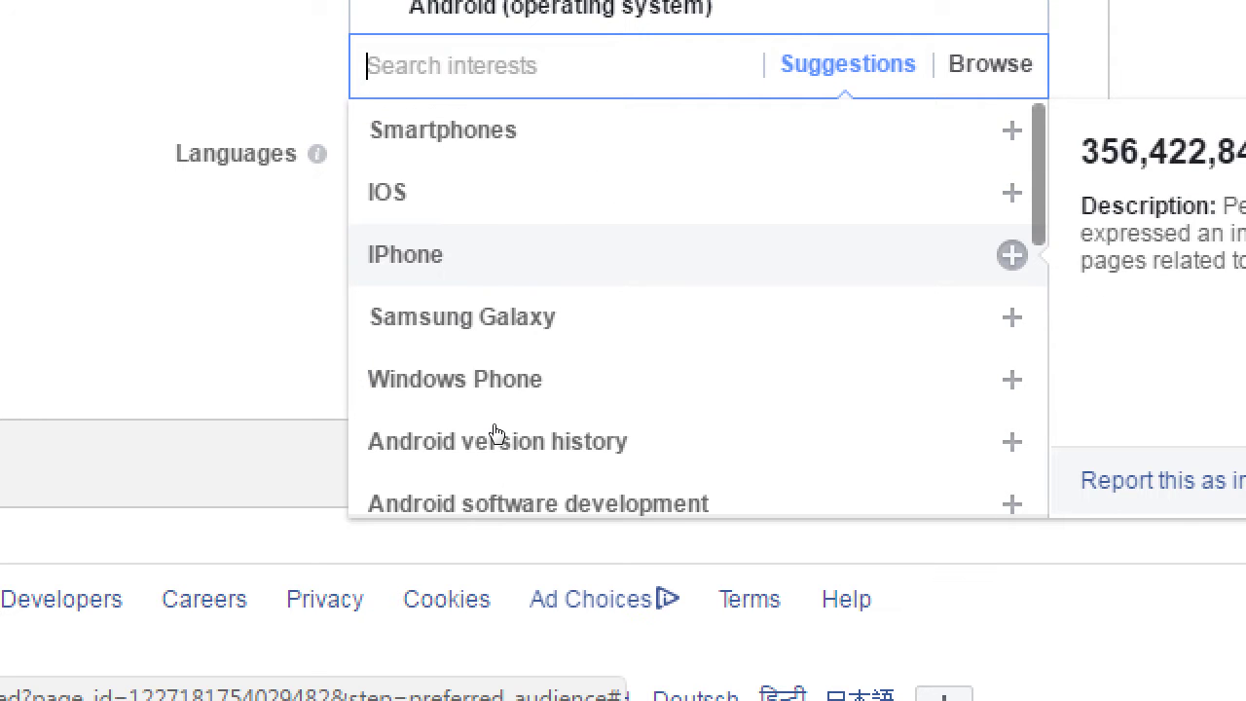
key("Up")
key("Up")
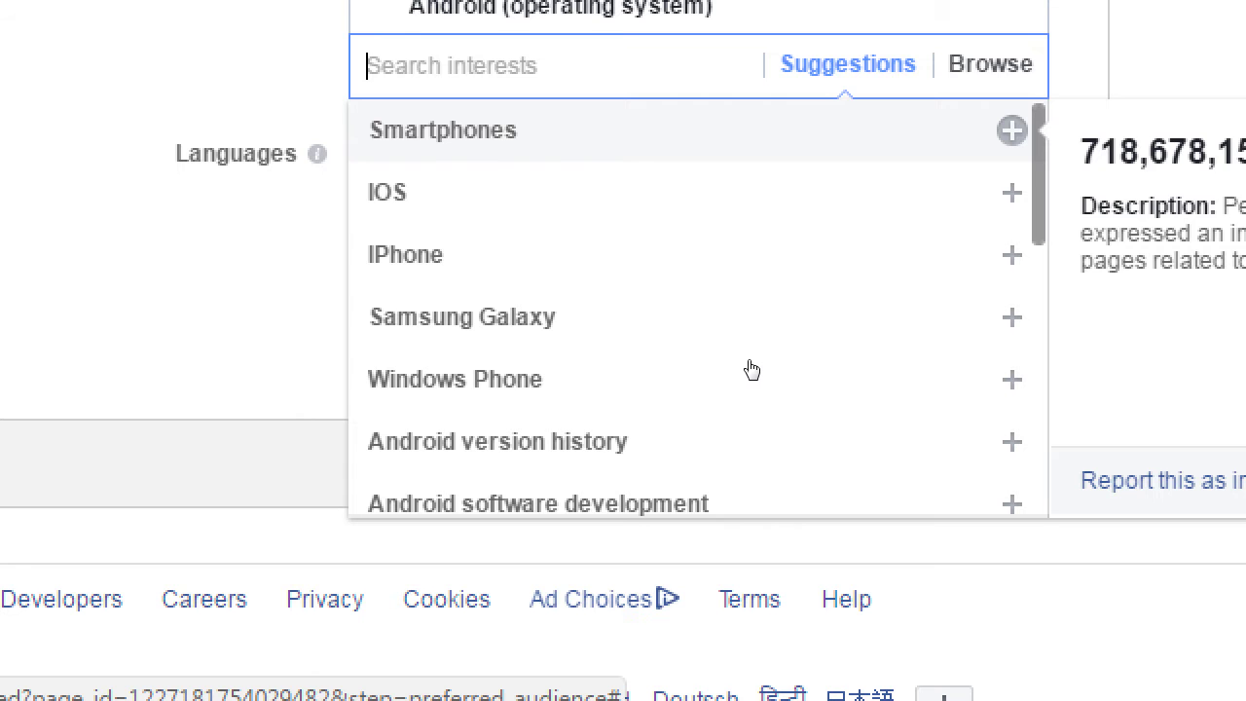
key("Return")
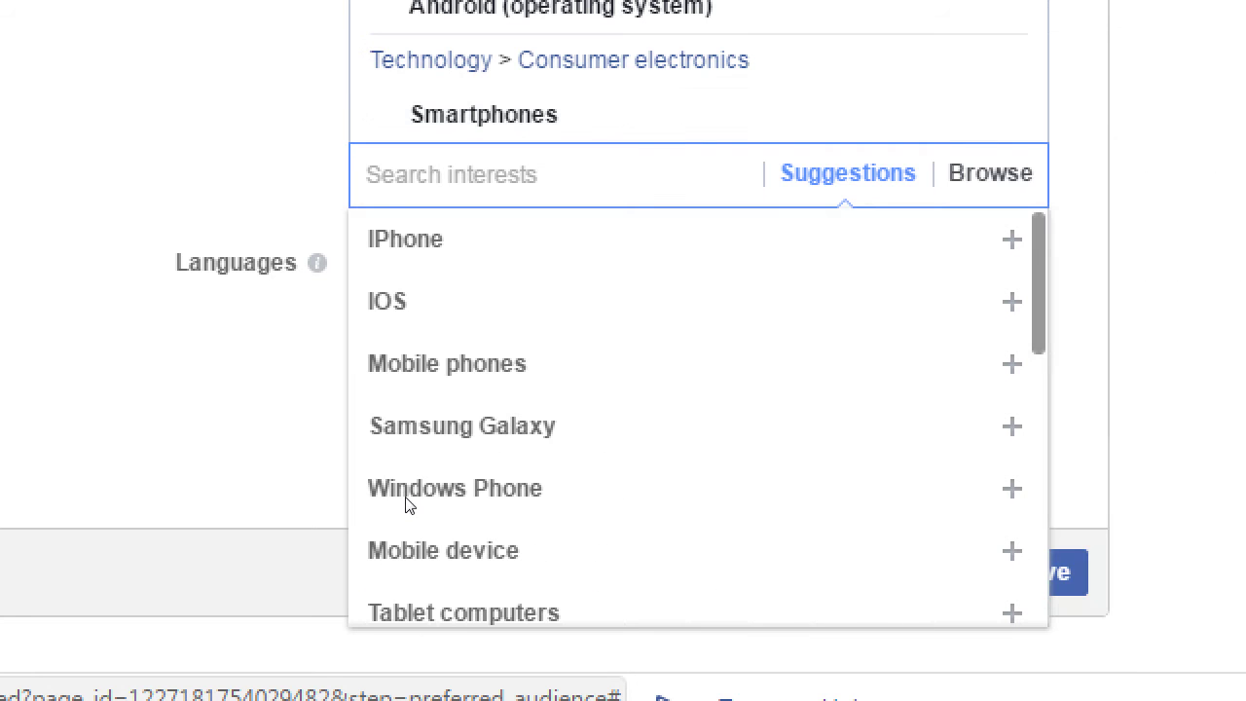
Add Free software from the suggested interests to the preferred audience.
key("Down")
scroll(570, 515, "down", 1)
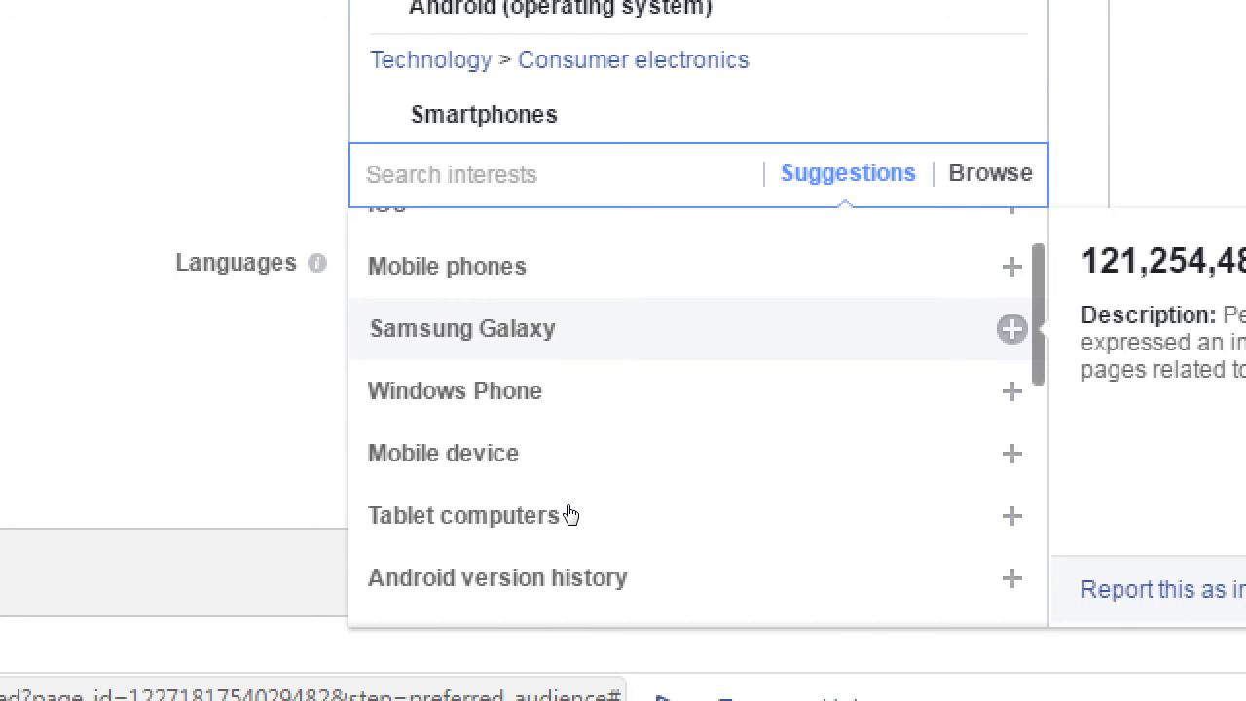
key("Down")
scroll(570, 514, "down", 2)
key("Down")
key("Down")
scroll(570, 515, "down", 1)
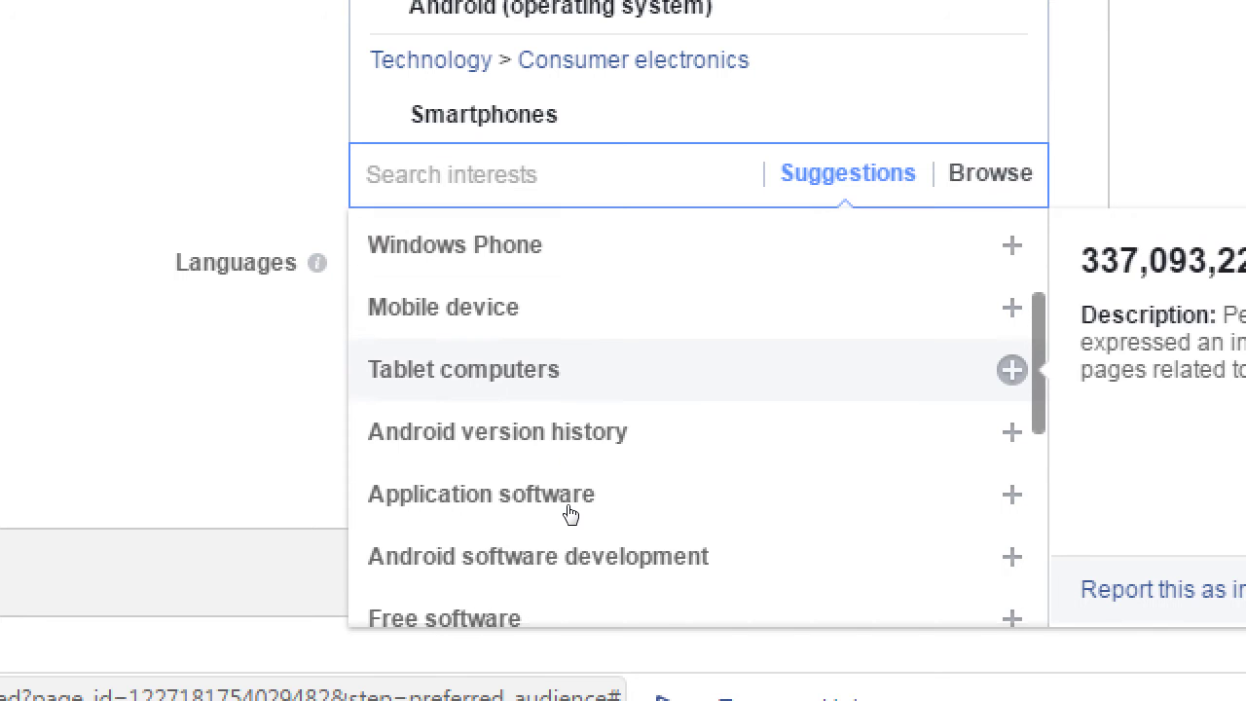
key("Down")
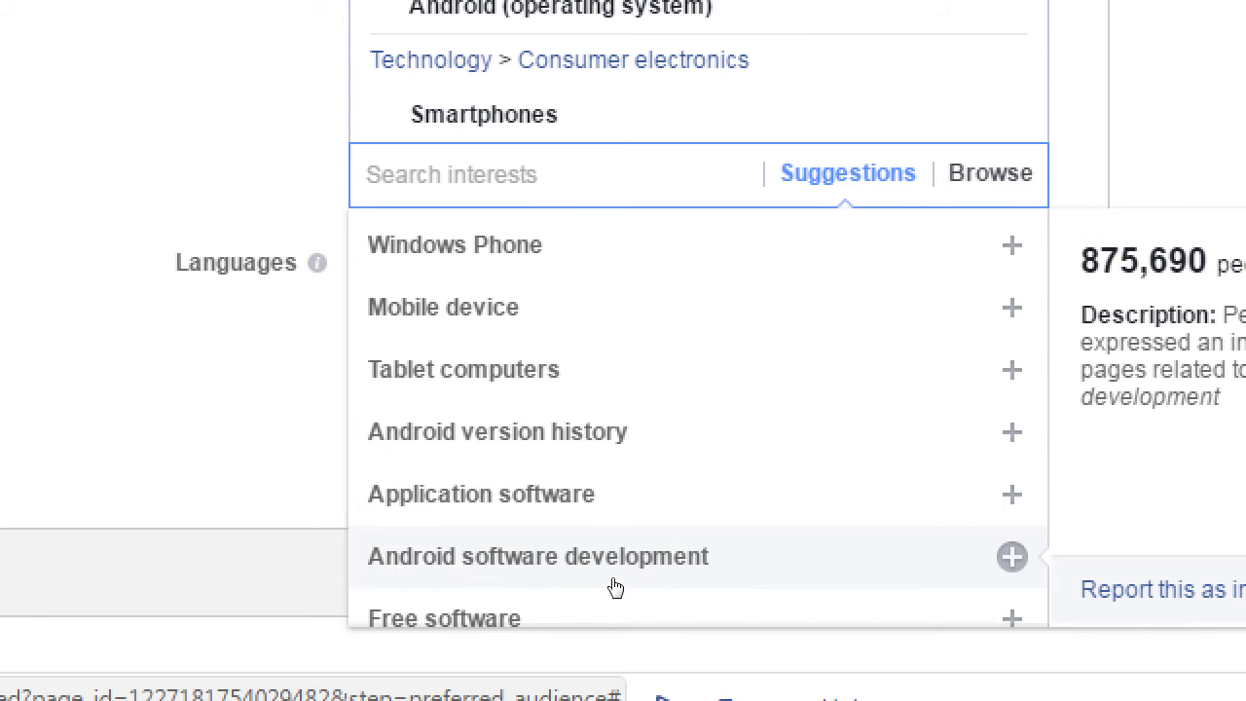
scroll(615, 587, "down", 3)
key("Up")
key("Up")
key("Down")
key("Return")
Close the interest suggestions and save the preferred Page audience.
scroll(662, 541, "down", 3)
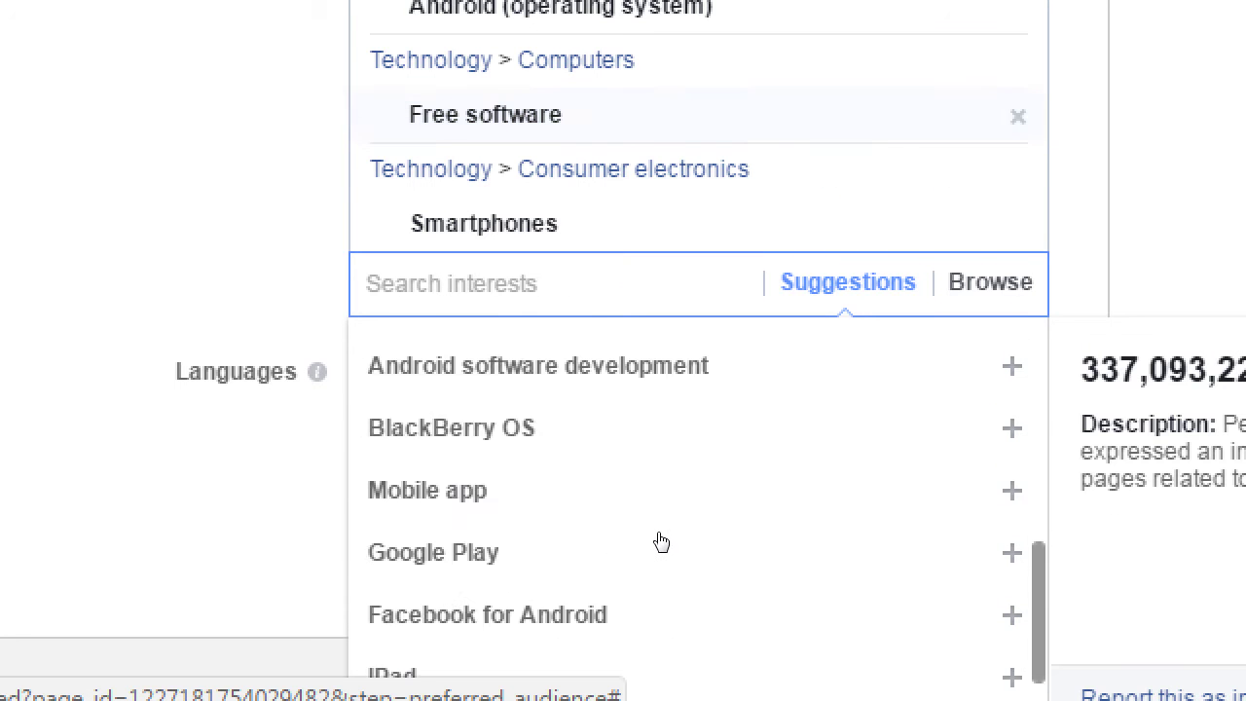
scroll(660, 541, "down", 3)
left_click(341, 569)
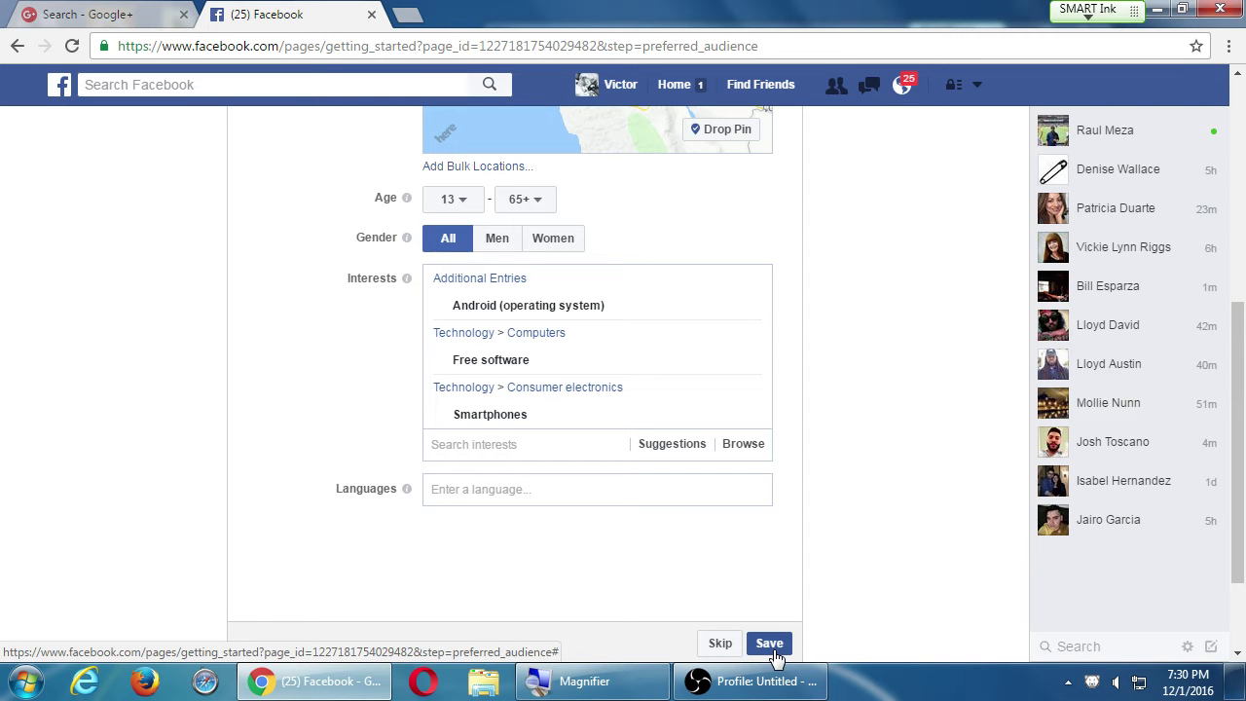
left_click(775, 652)
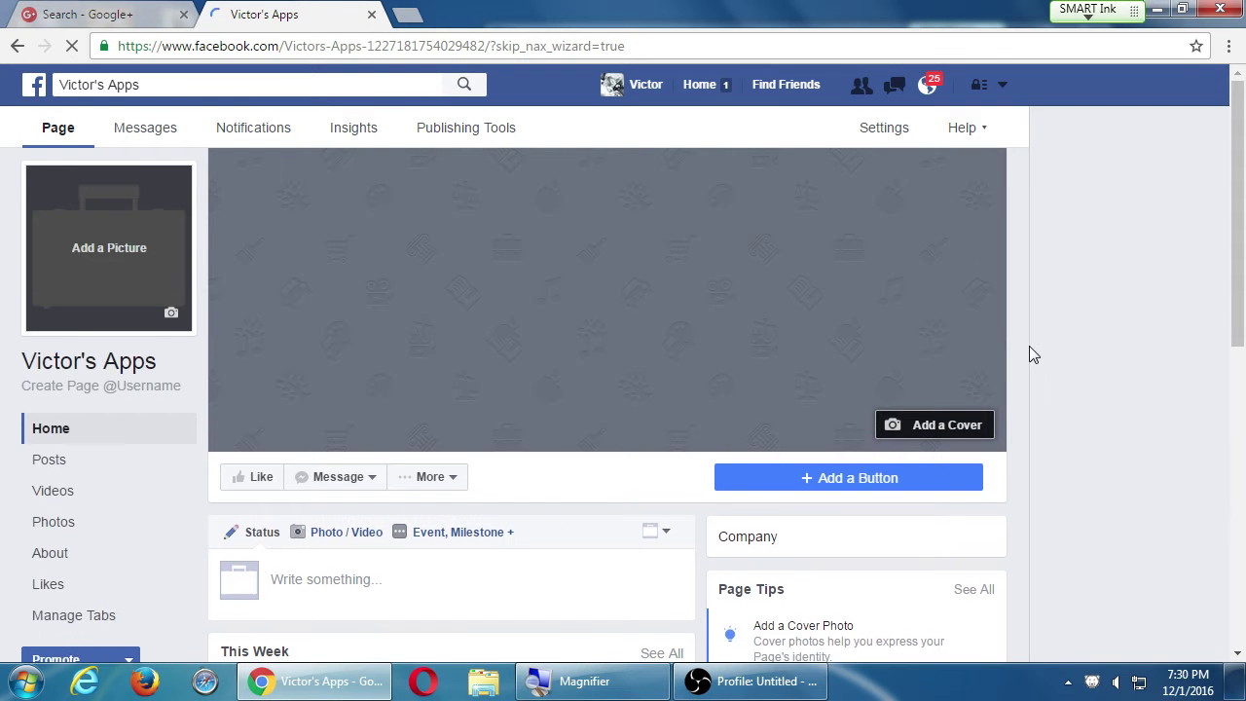
Start a status post on the Page with the line "Check out a new, exciting Android app: mySDCE".
scroll(1031, 353, "down", 9)
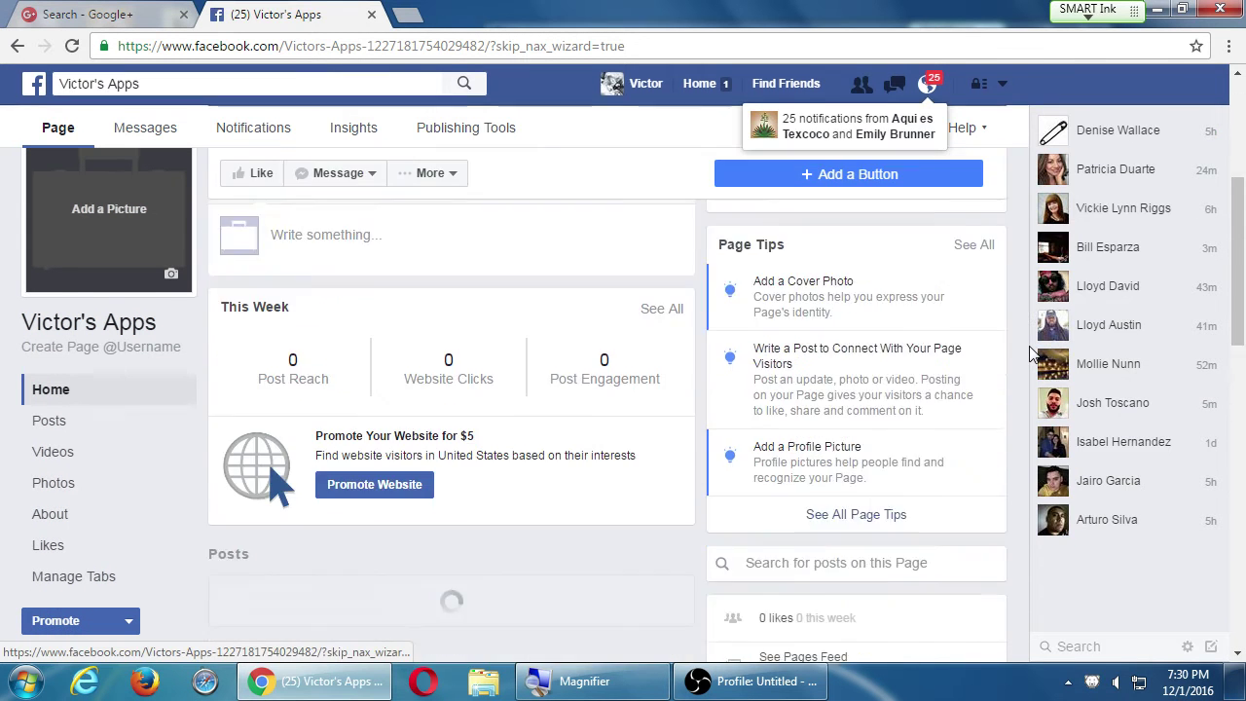
scroll(1031, 353, "down", 3)
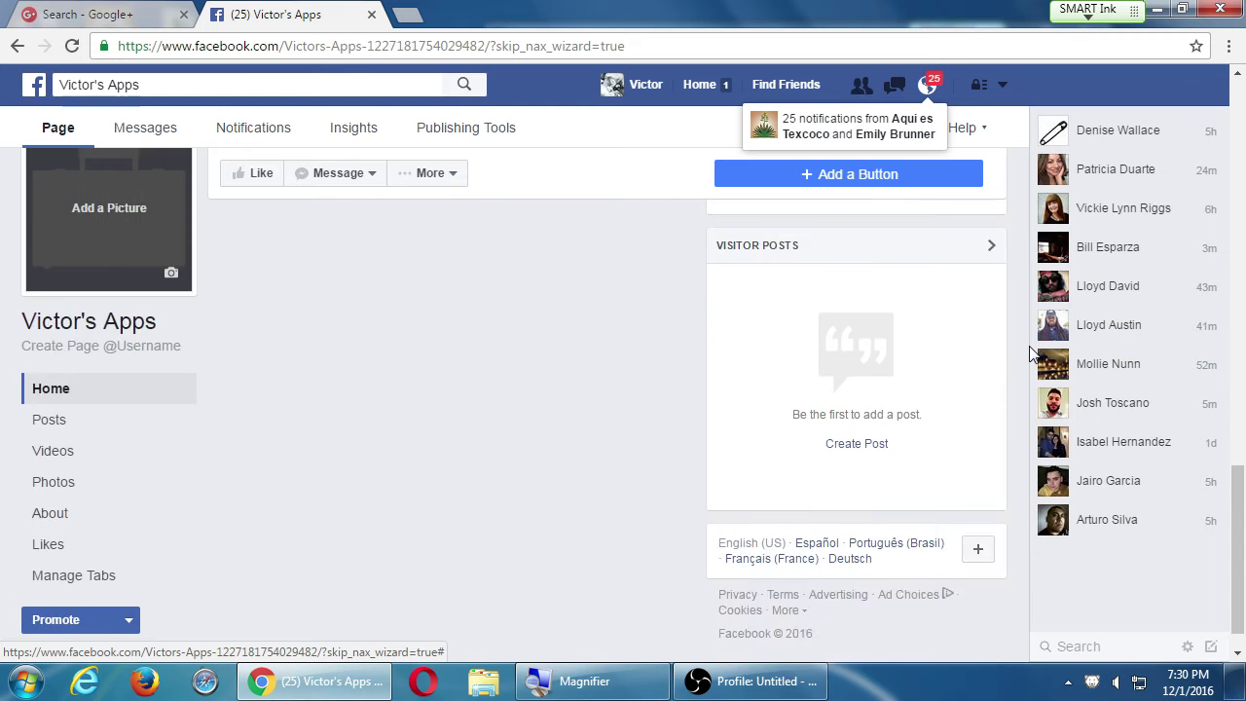
scroll(1032, 354, "up", 6)
mouse_move(1032, 352)
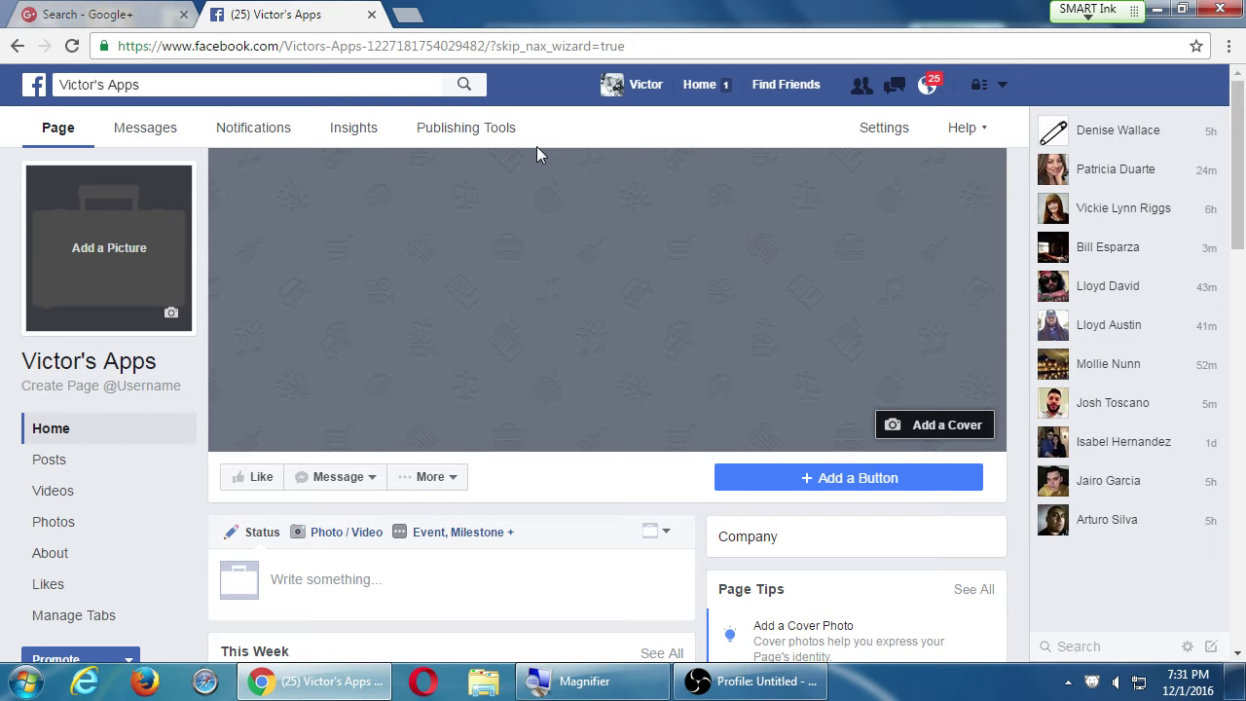
scroll(266, 481, "down", 2)
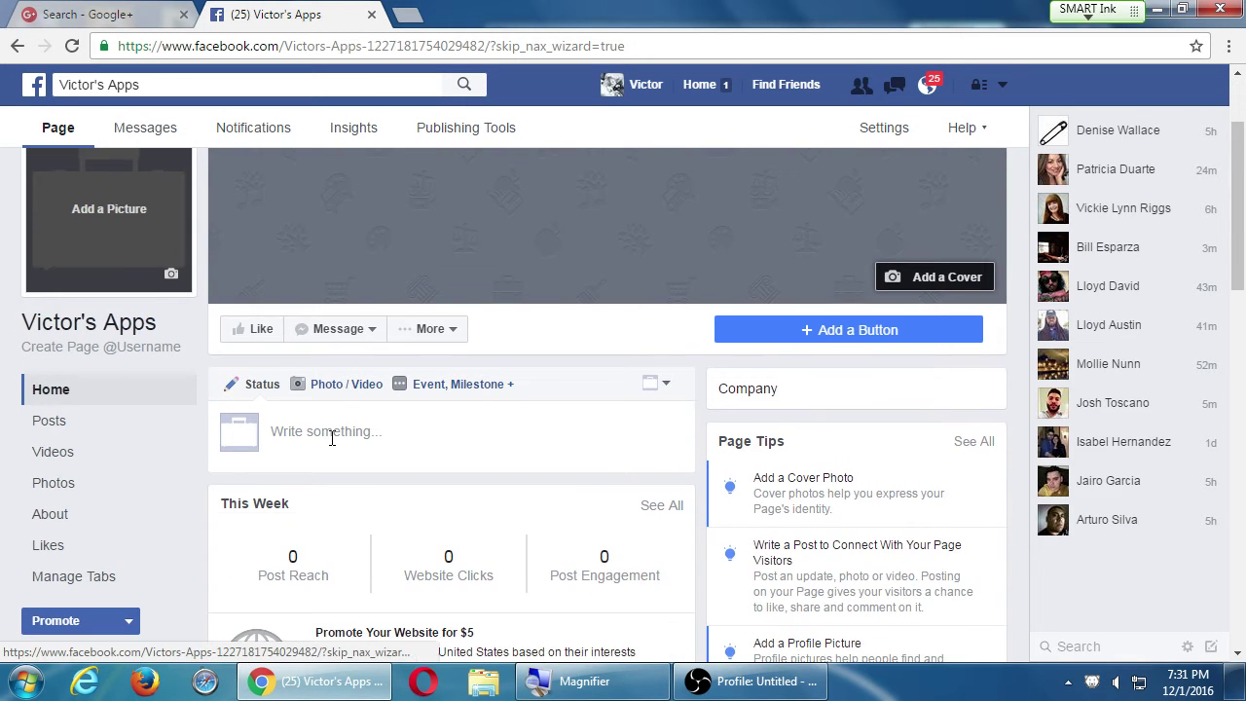
key("super+plus")
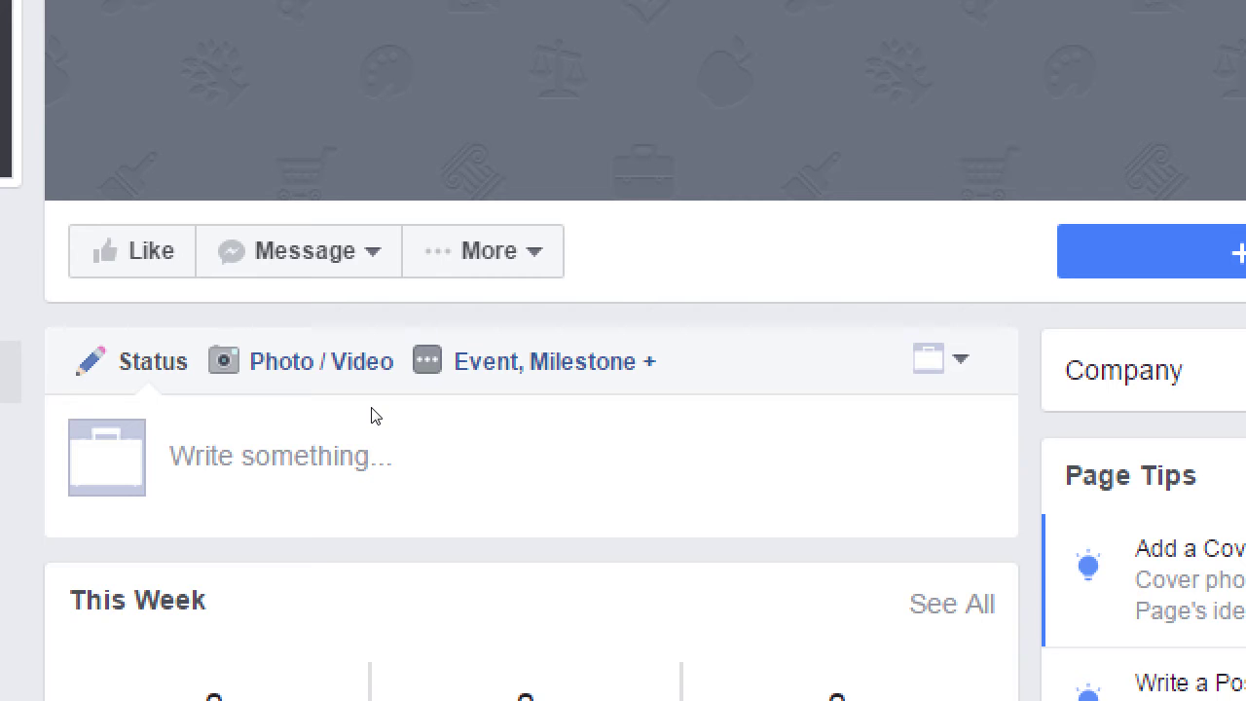
left_click(360, 432)
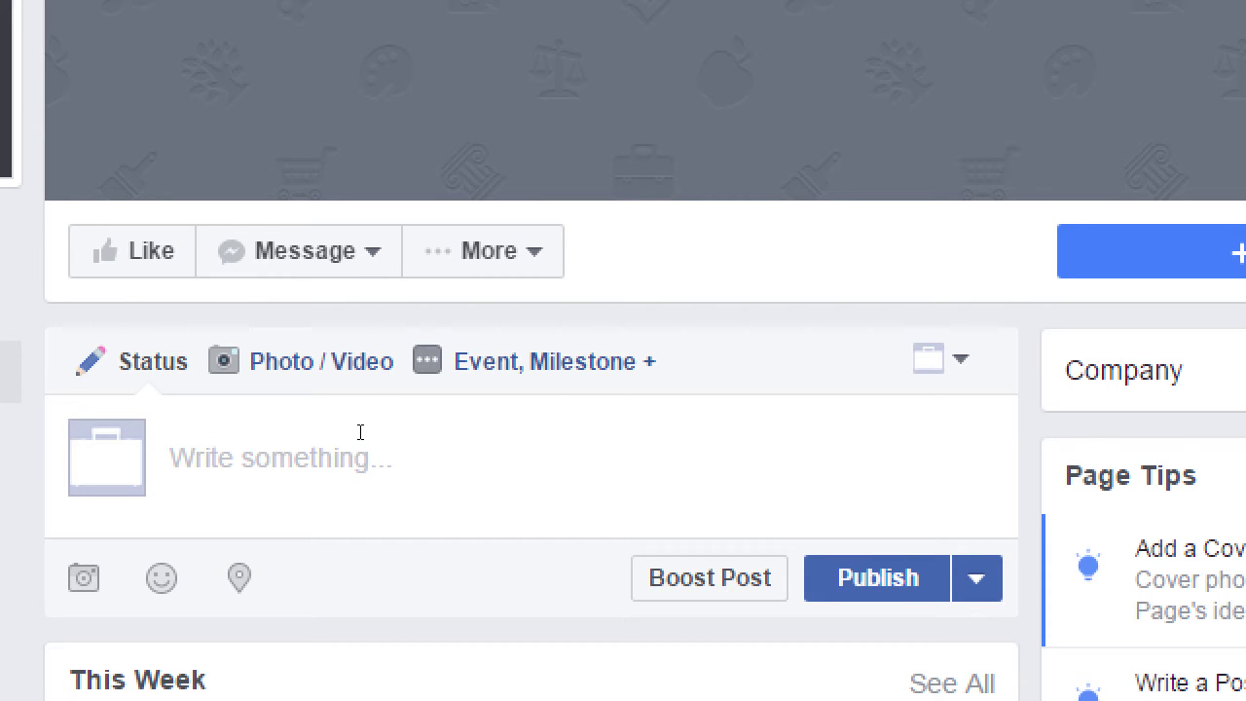
type("Check out a new")
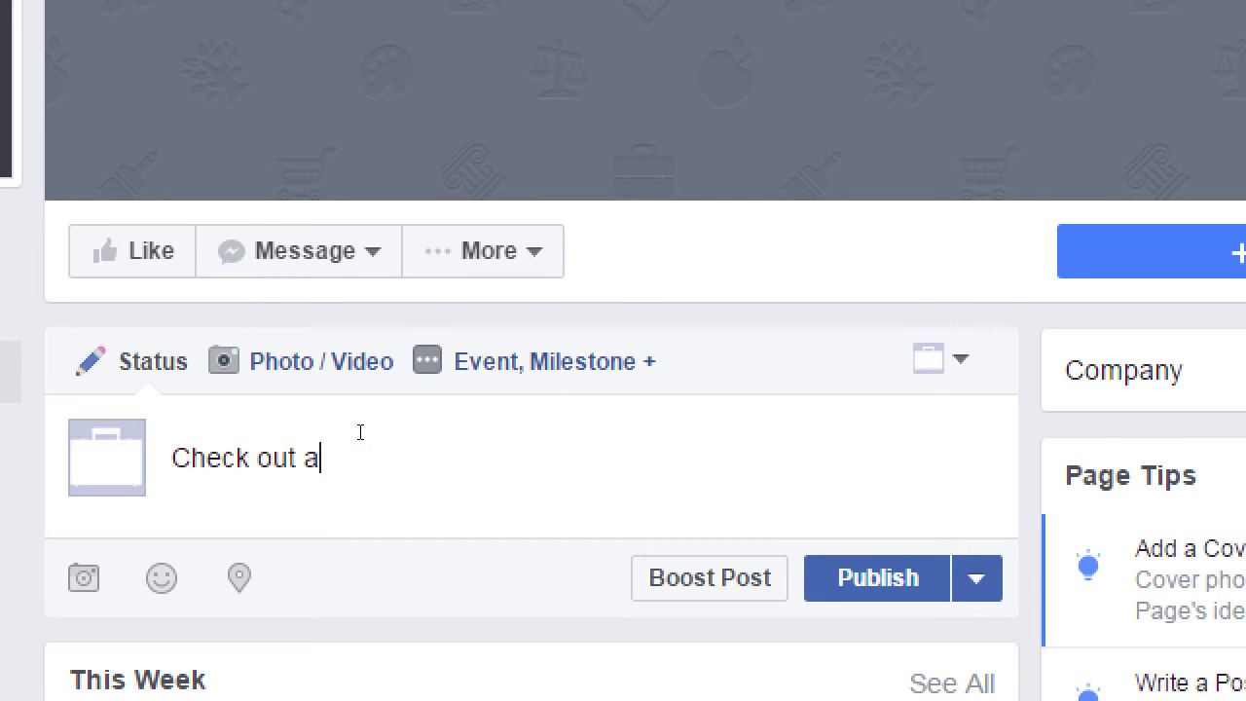
key("BackSpace")
type(", exciting Android app: My")
key("BackSpace")
key("BackSpace")
type("mySDCE")
key("Return")
key("Return")
type("http://a.co/j3rrFli")
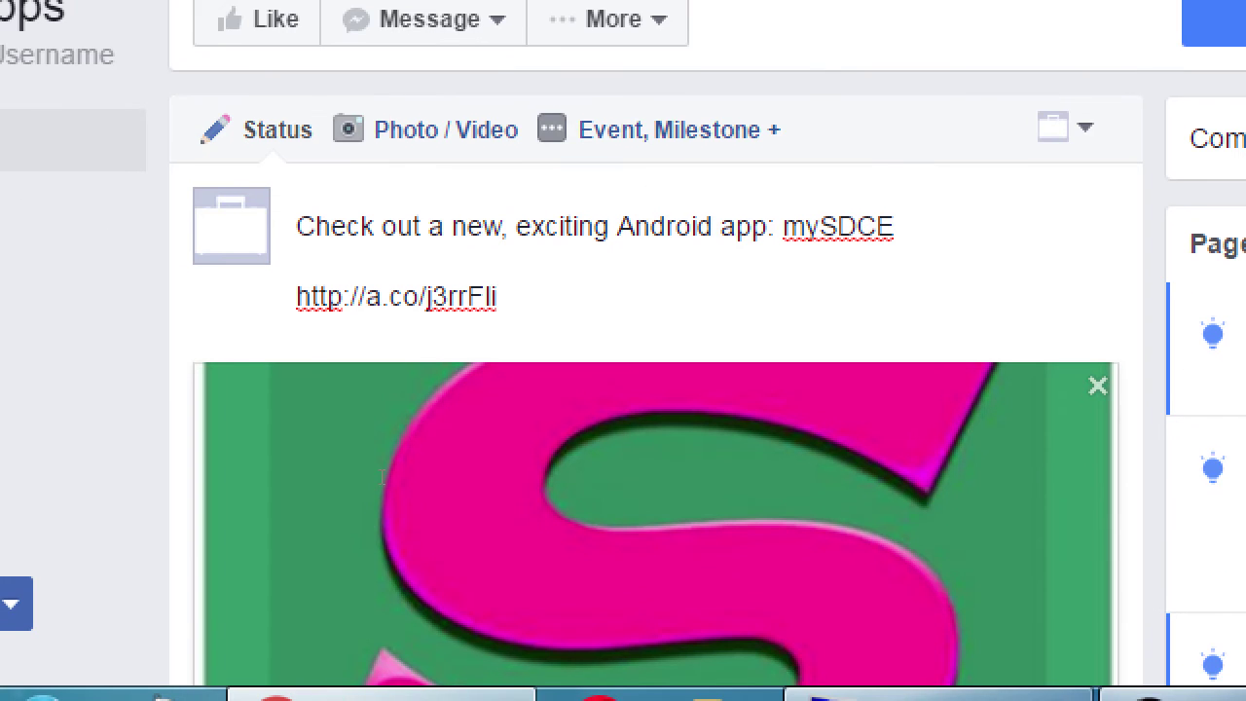
scroll(385, 476, "down", 1)
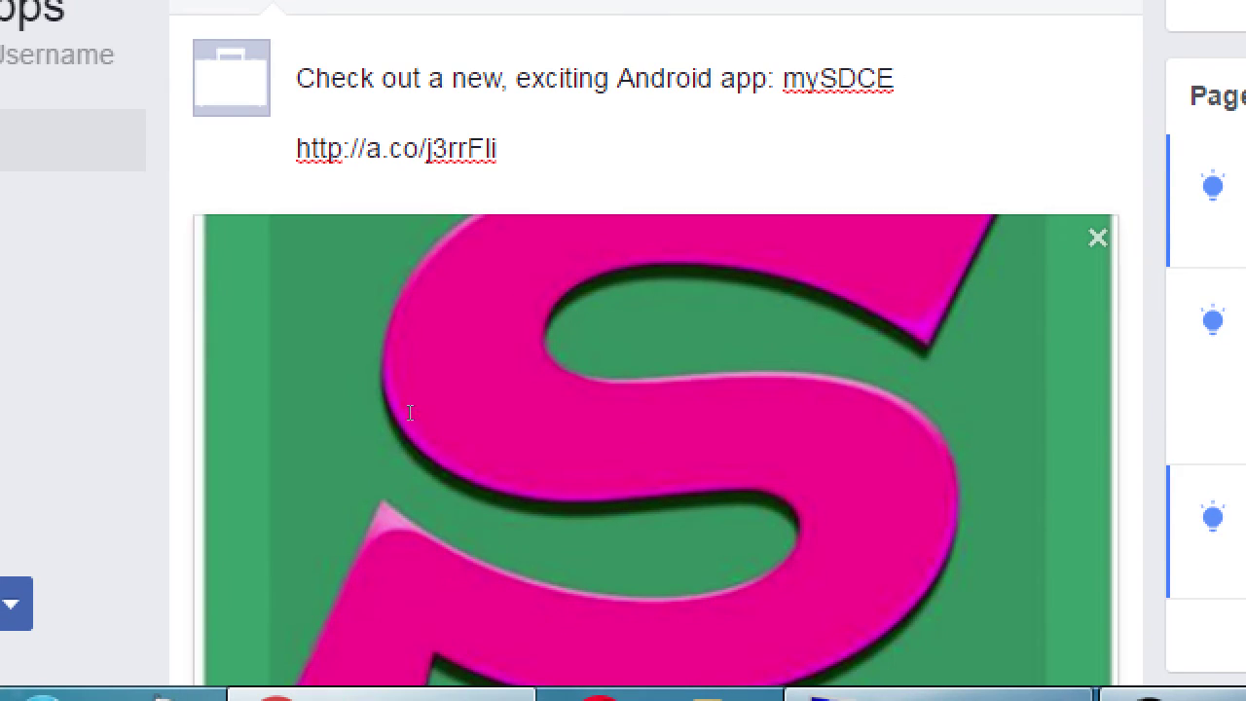
scroll(401, 455, "down", 5)
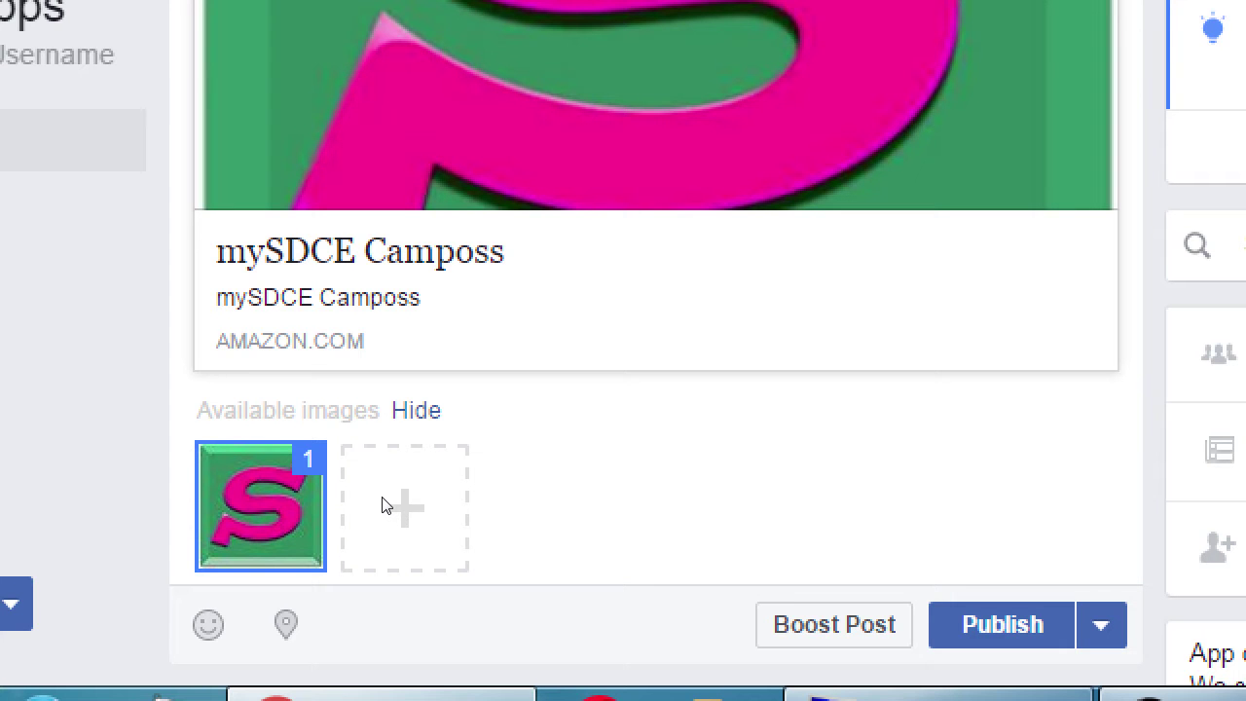
scroll(384, 505, "up", 1)
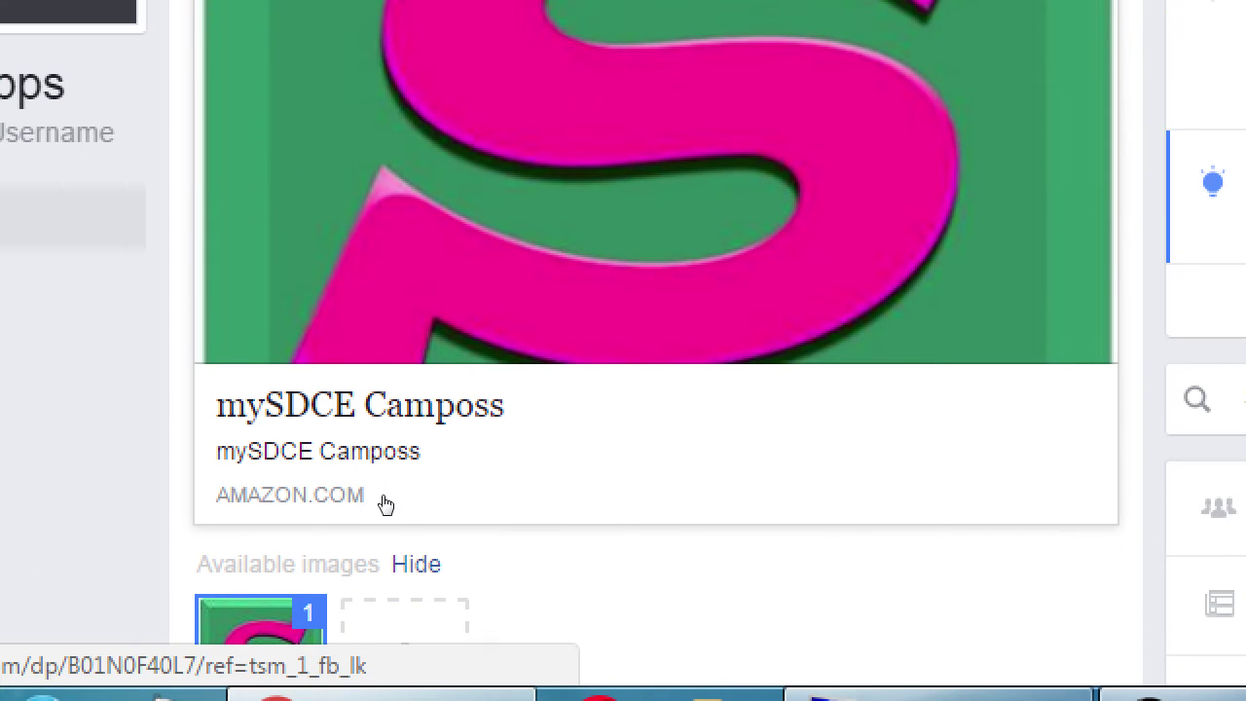
scroll(380, 500, "up", 1)
scroll(380, 500, "up", 3)
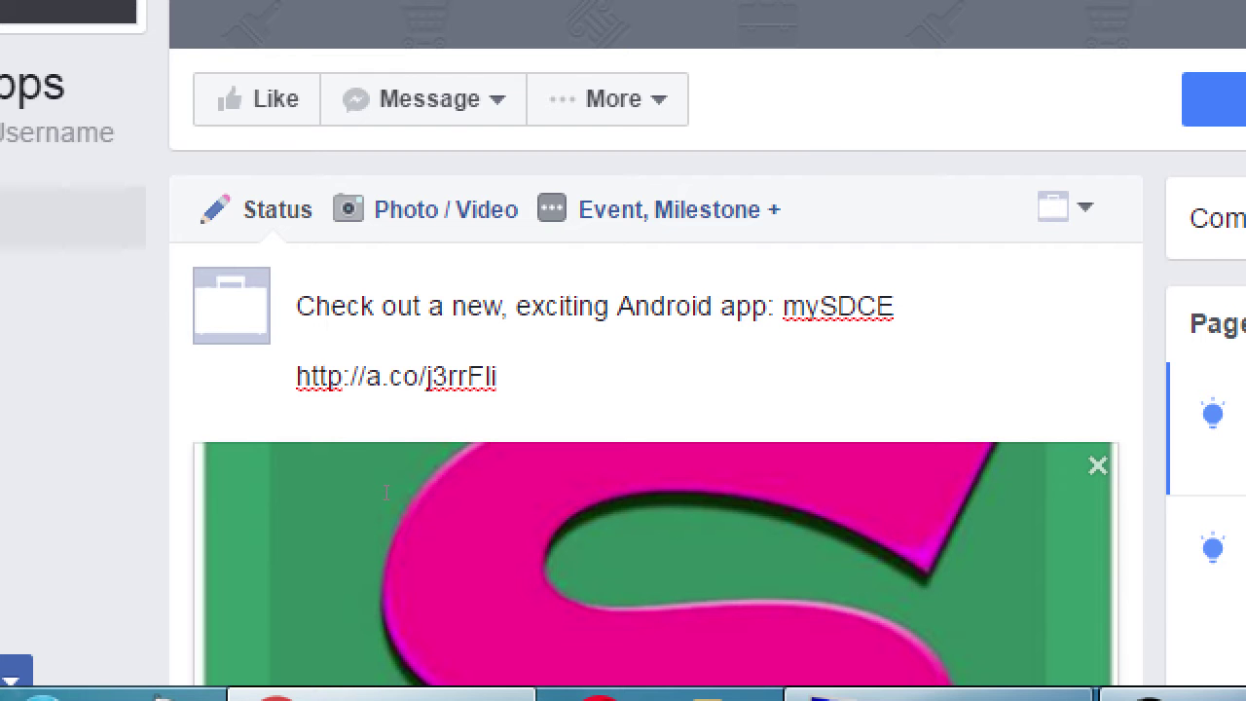
Insert the paragraph "Use it to keep up to date with classes at San Diego Continuing Education, manage your class list, and more." above the link.
key("Up")
key("Return")
key("Return")
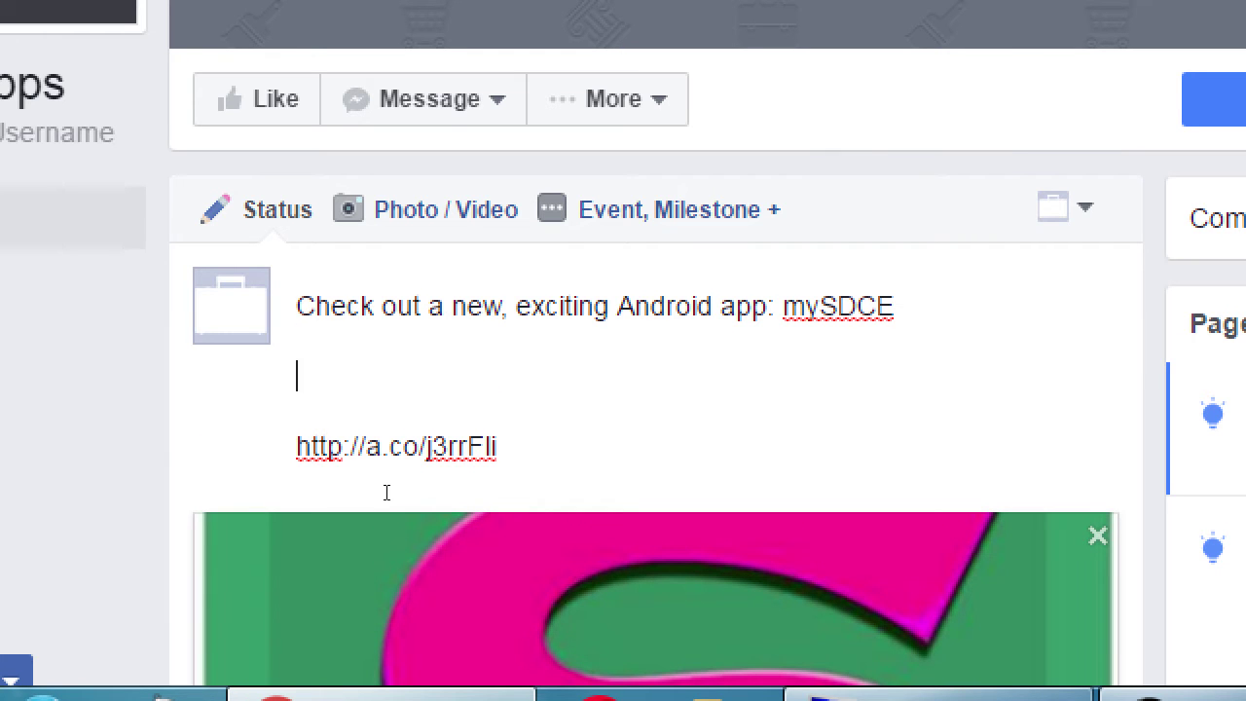
type("Use it to ")
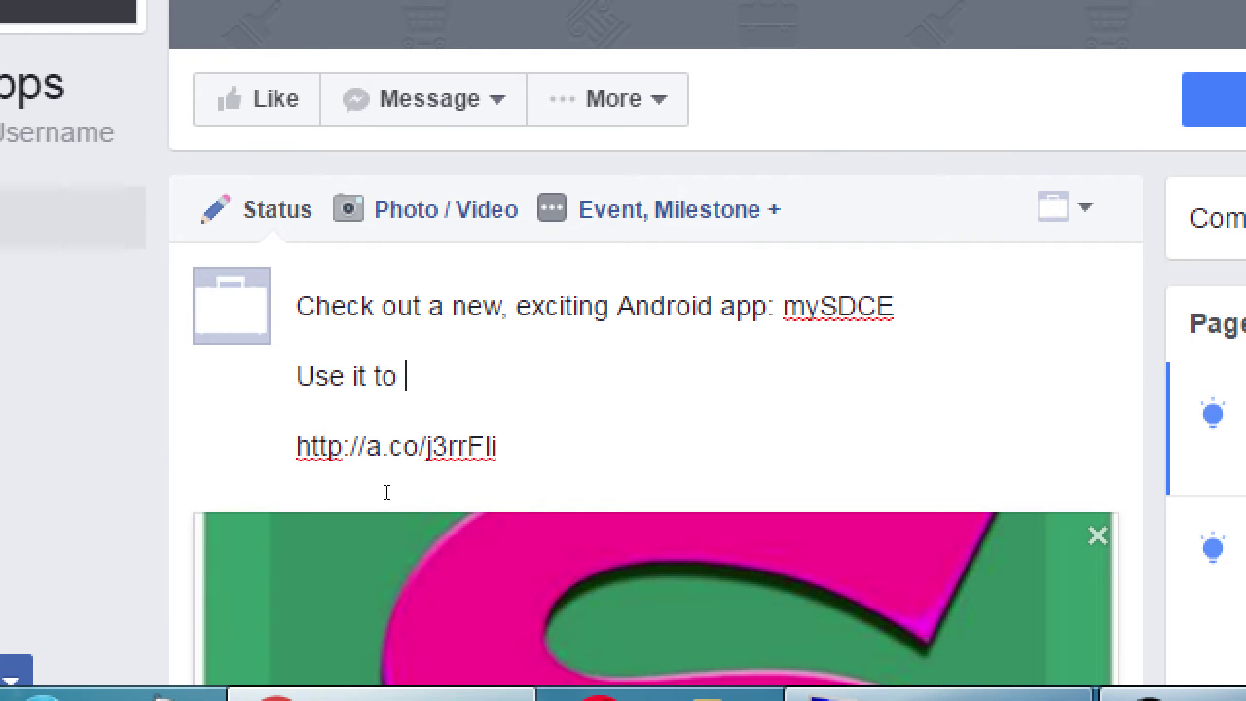
type("keep up t")
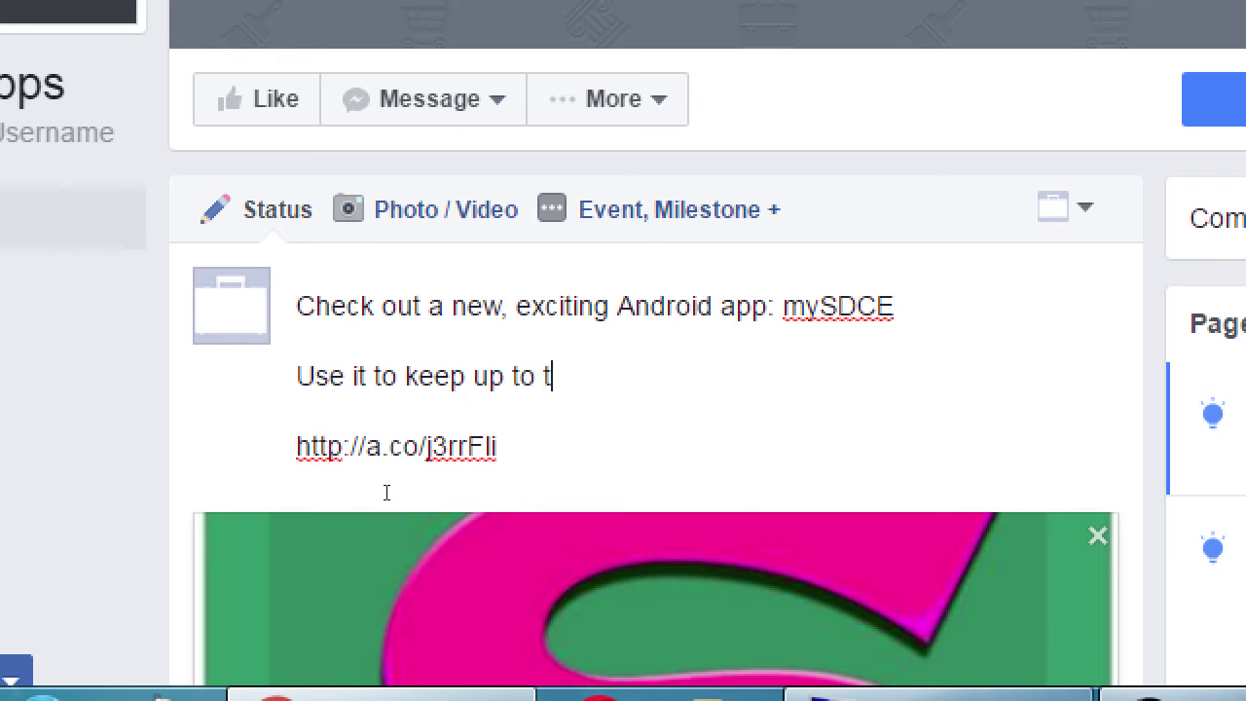
type("o date with ")
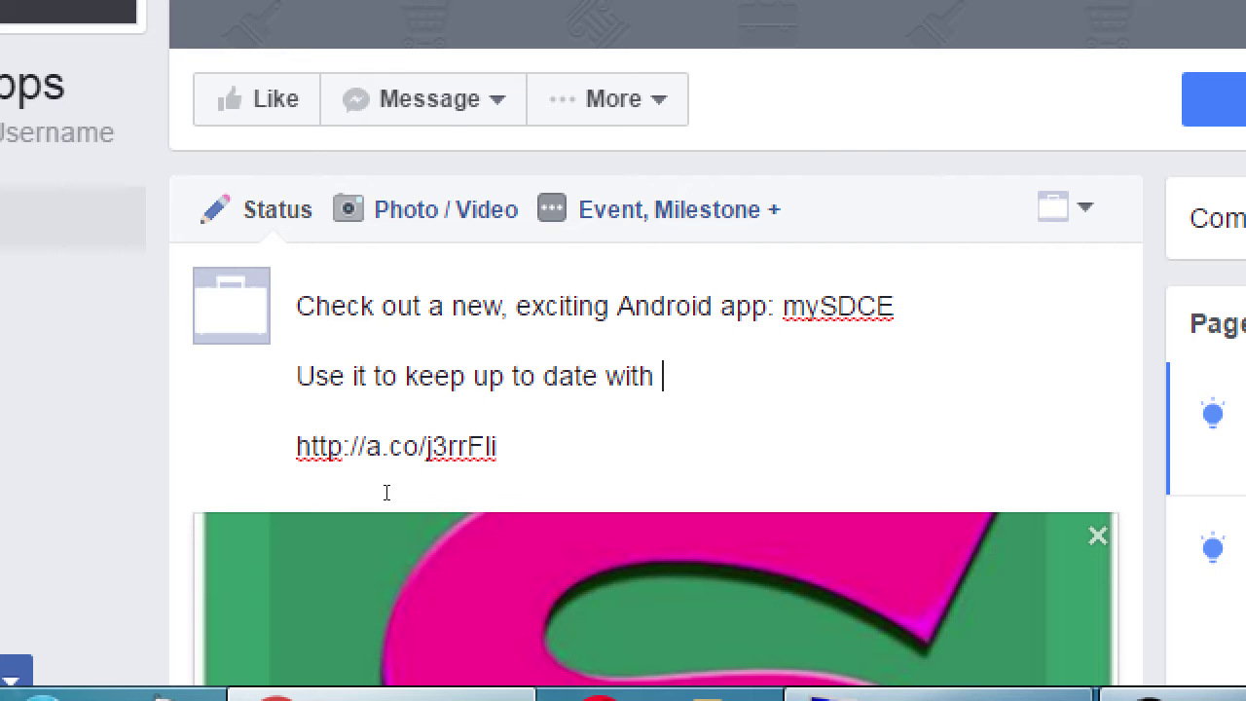
type("classes at ")
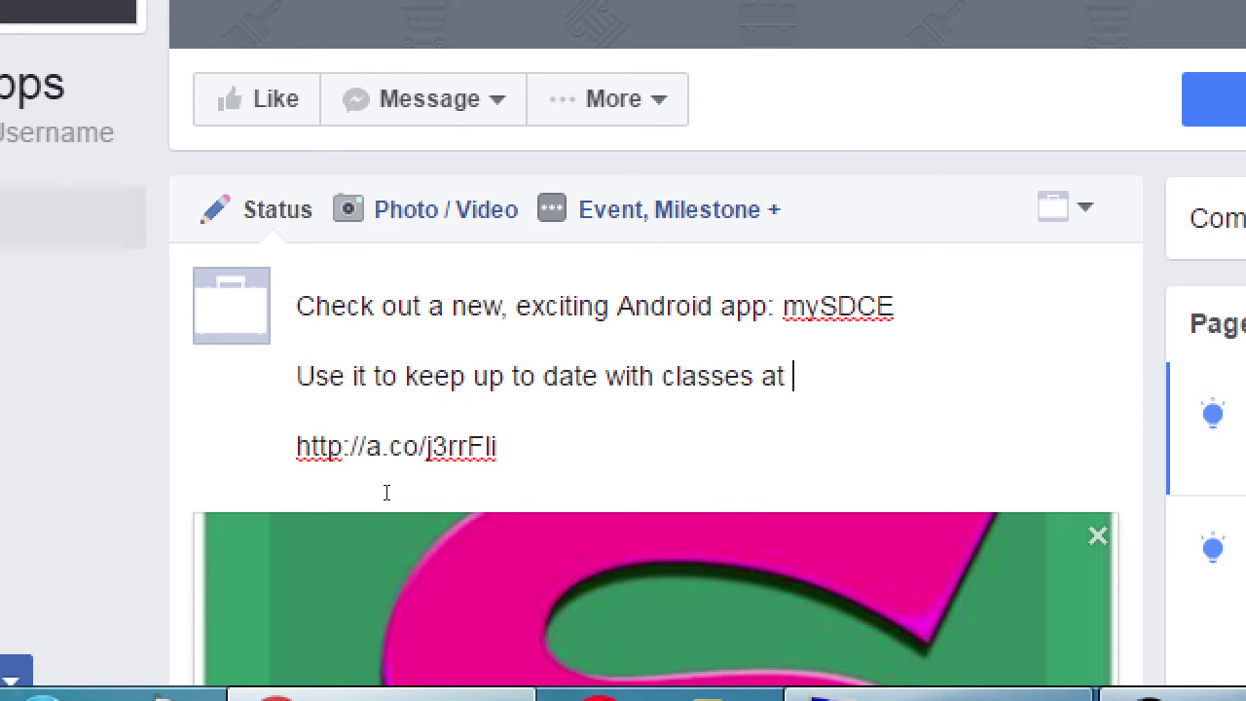
type("San Diego")
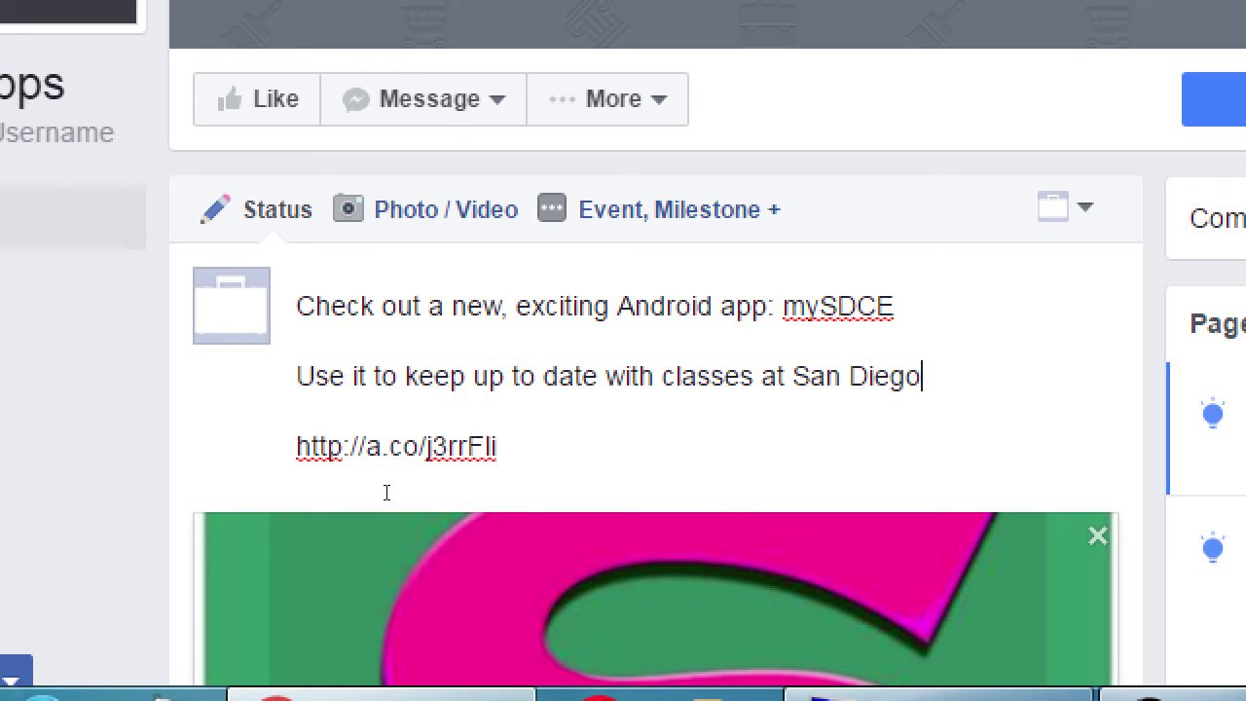
type(" Continuing ")
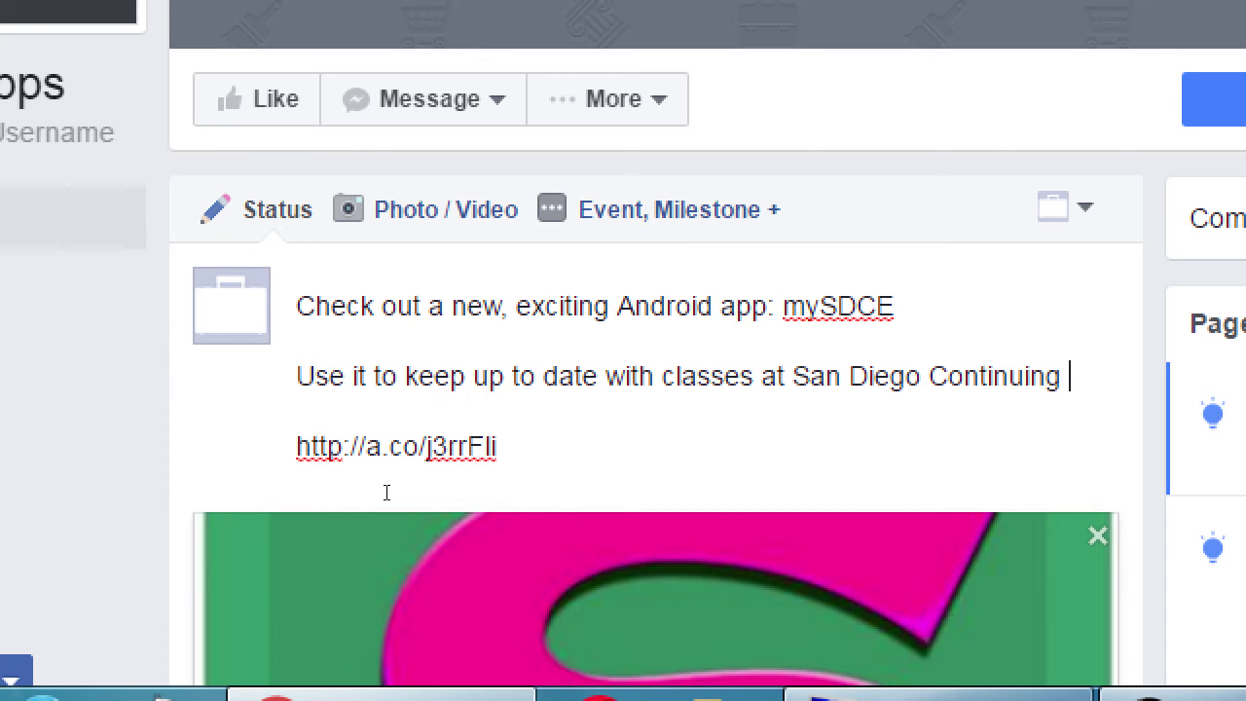
type("Education,")
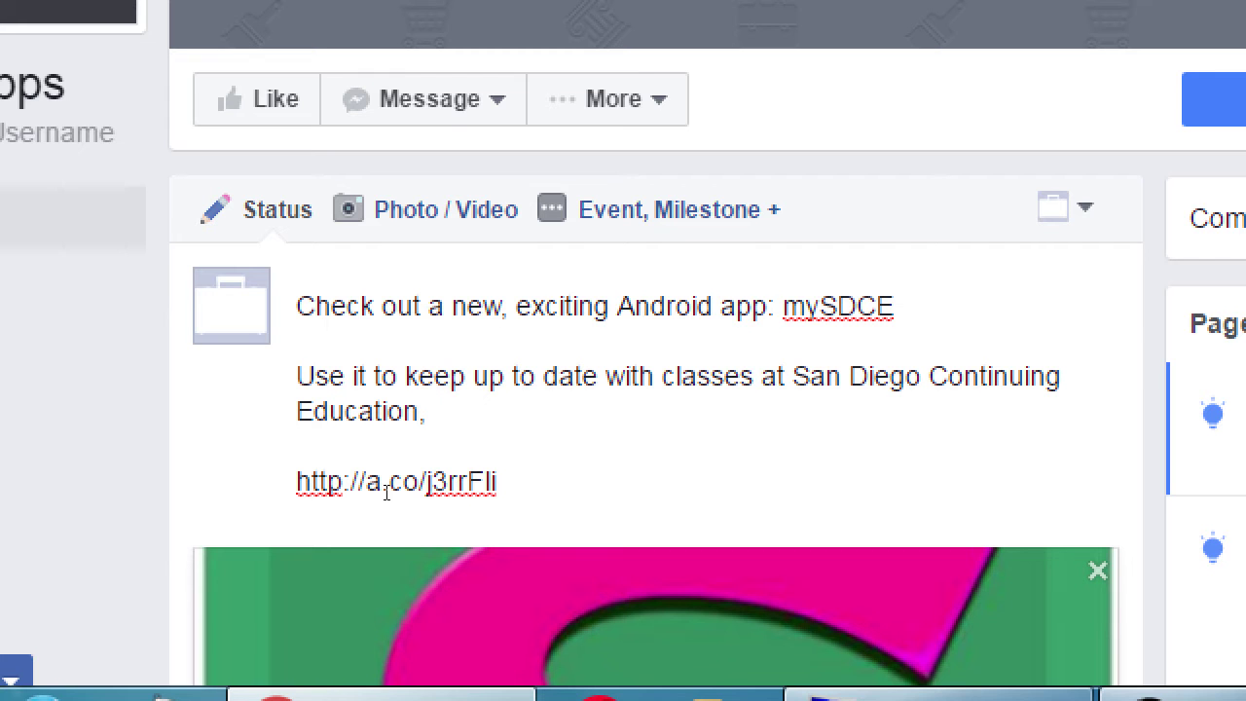
type(" manage y")
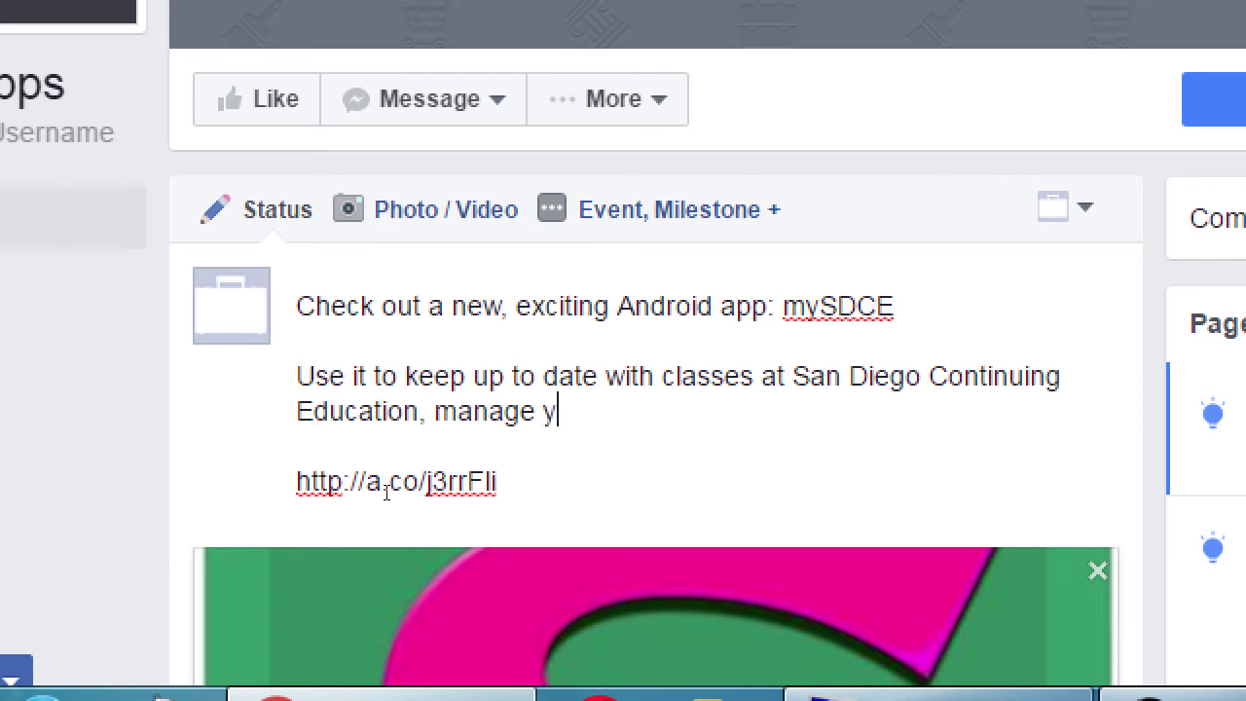
type("our class list")
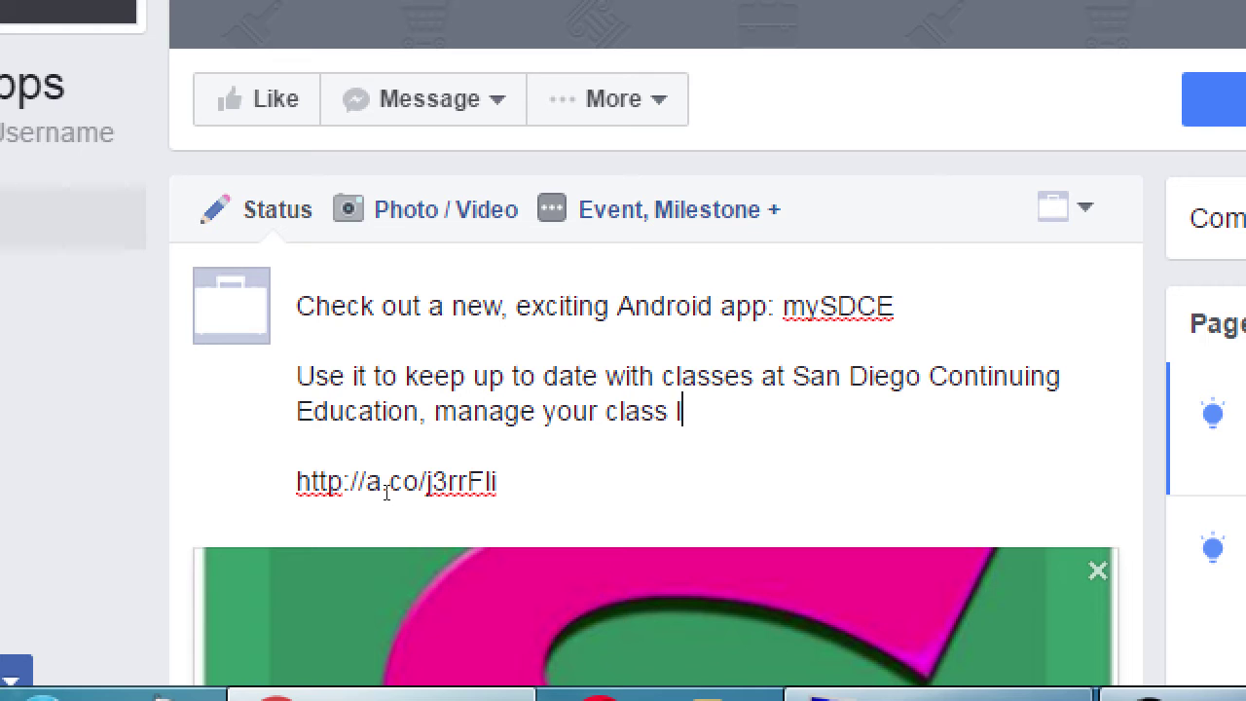
type(", and more.")
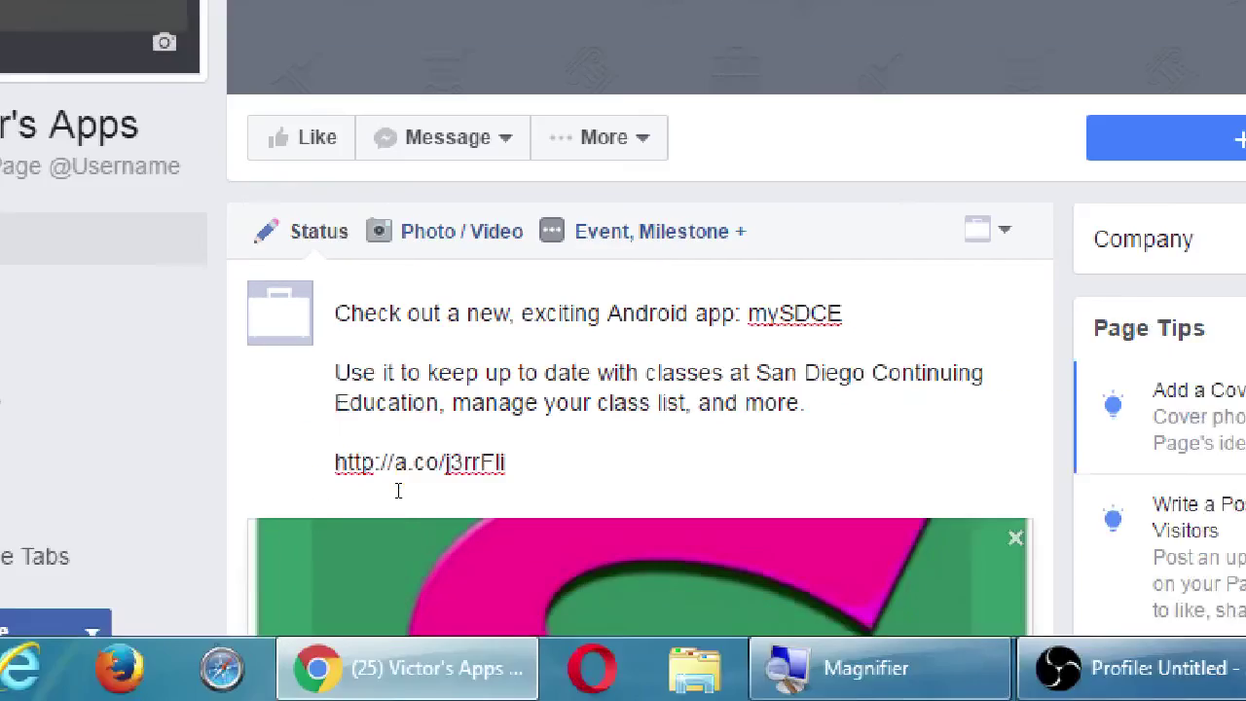
Publish the mySDCE post to the Victor's Apps Page.
scroll(414, 481, "down", 2)
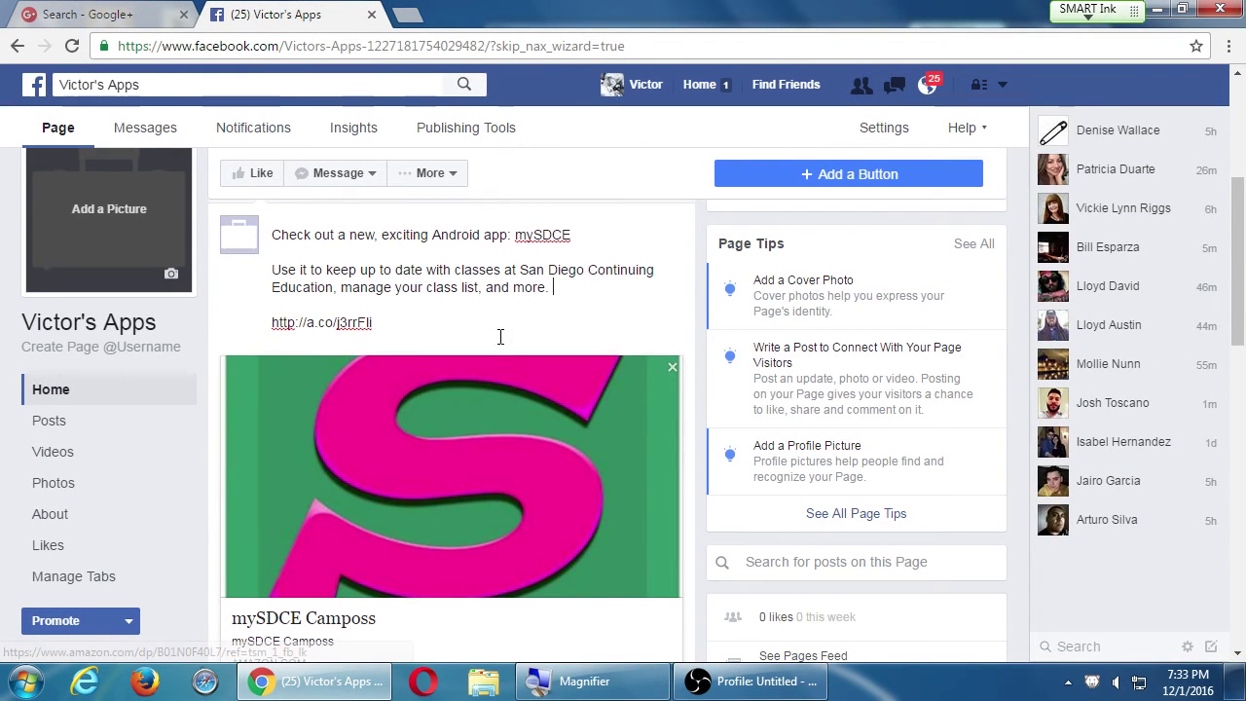
scroll(500, 341, "down", 1)
scroll(500, 341, "down", 2)
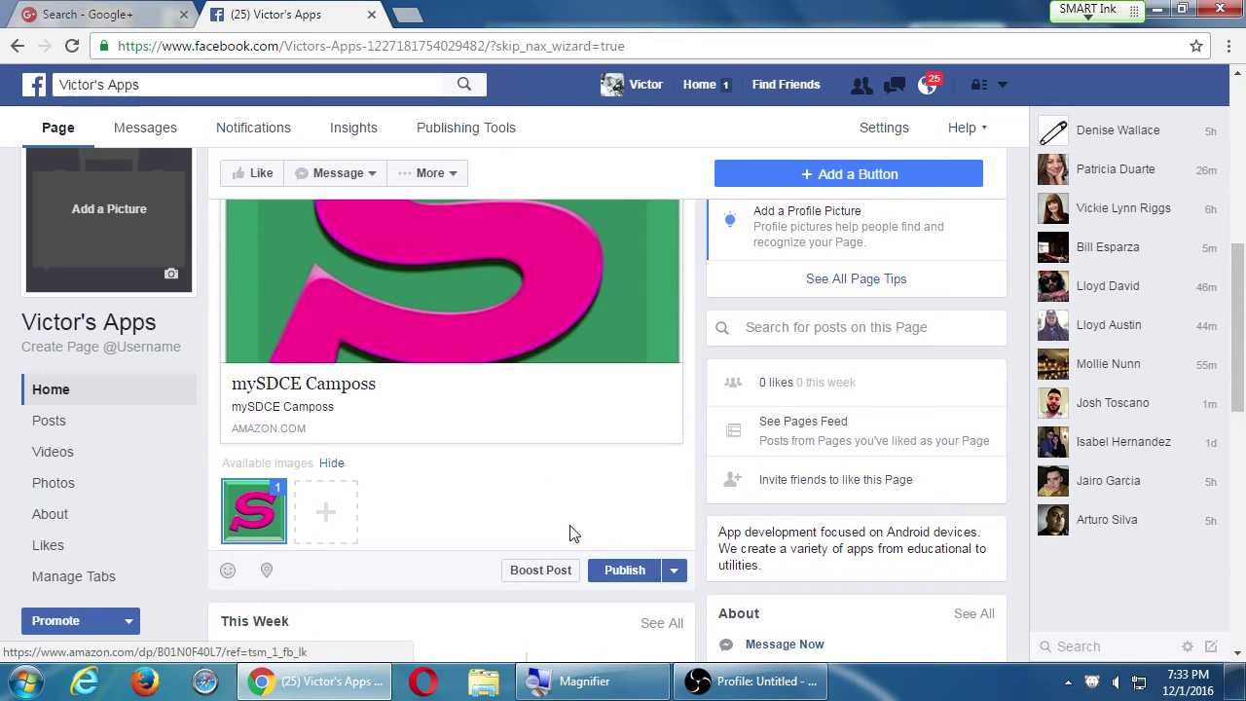
left_click(610, 570)
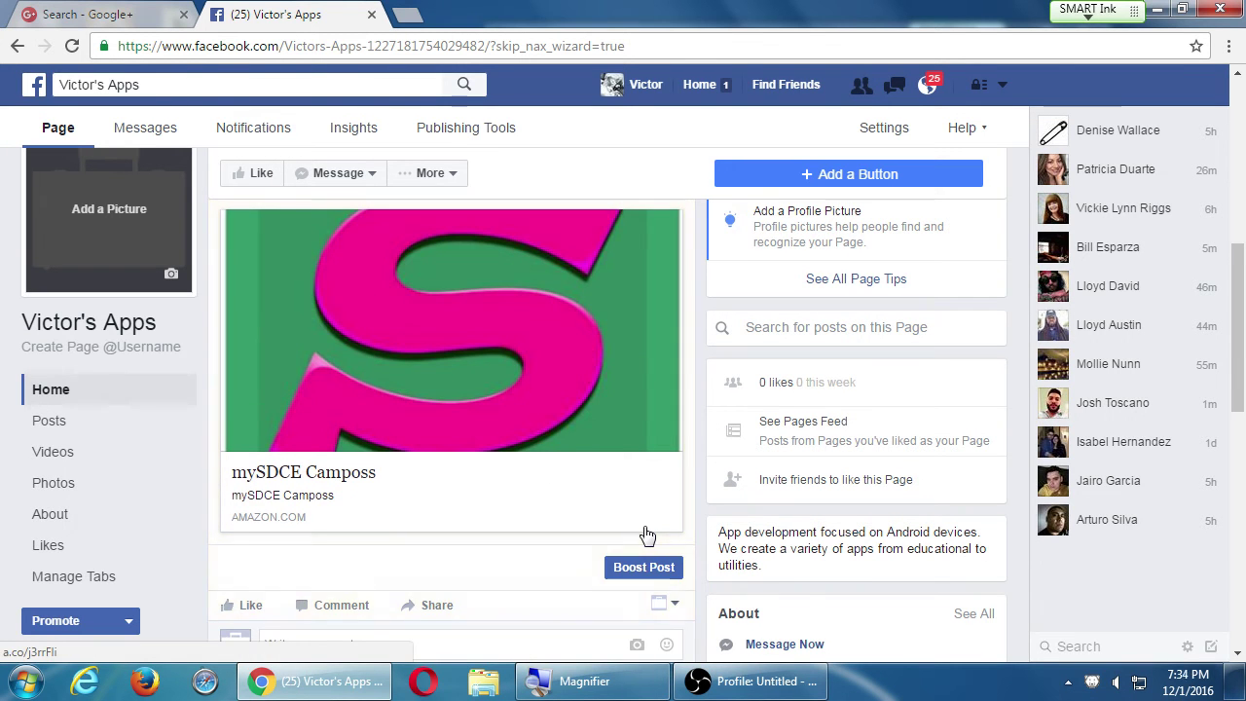
Review the published mySDCE post on the Page, including its text, link preview and engagement options.
scroll(662, 534, "up", 3)
scroll(671, 534, "up", 3)
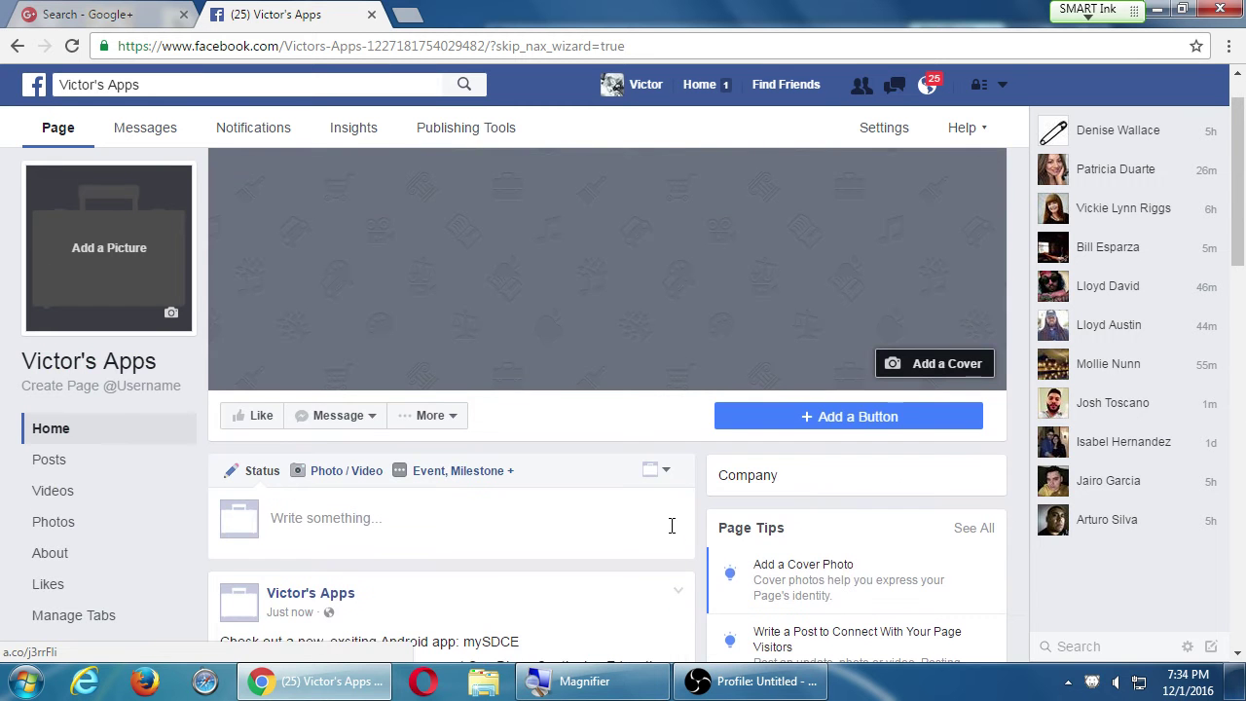
scroll(681, 533, "down", 3)
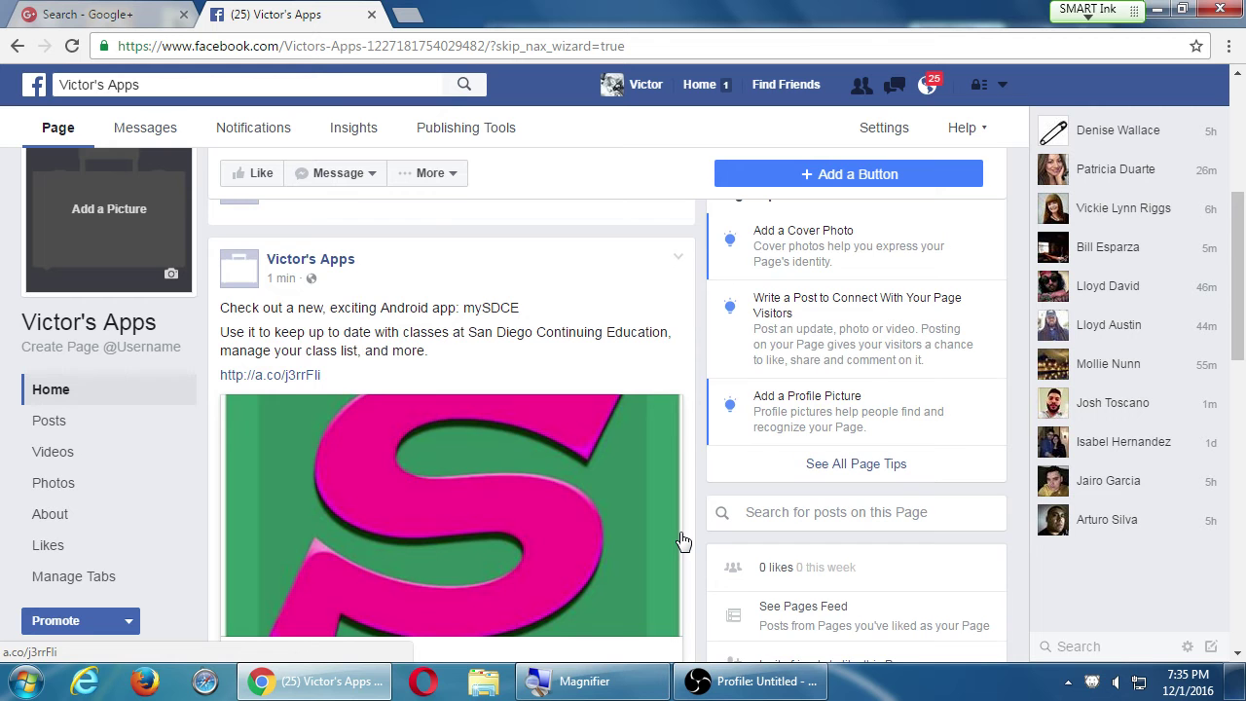
scroll(682, 541, "down", 3)
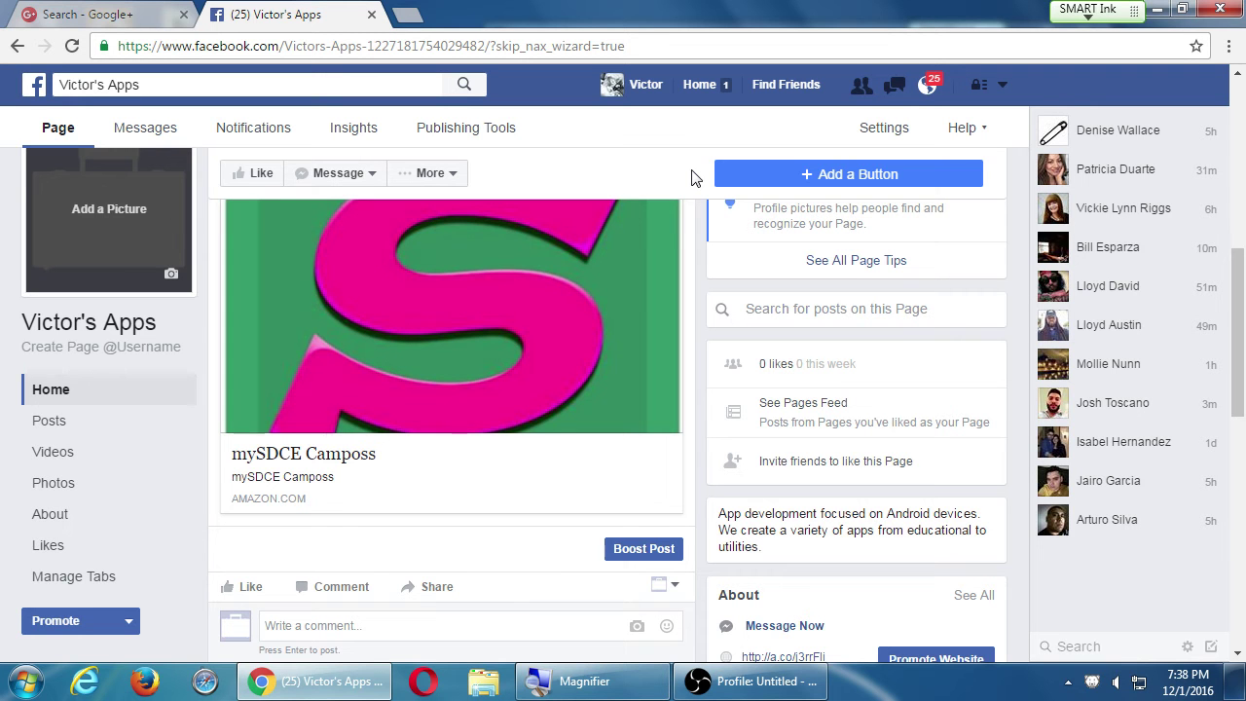
scroll(876, 209, "up", 6)
scroll(746, 349, "down", 4)
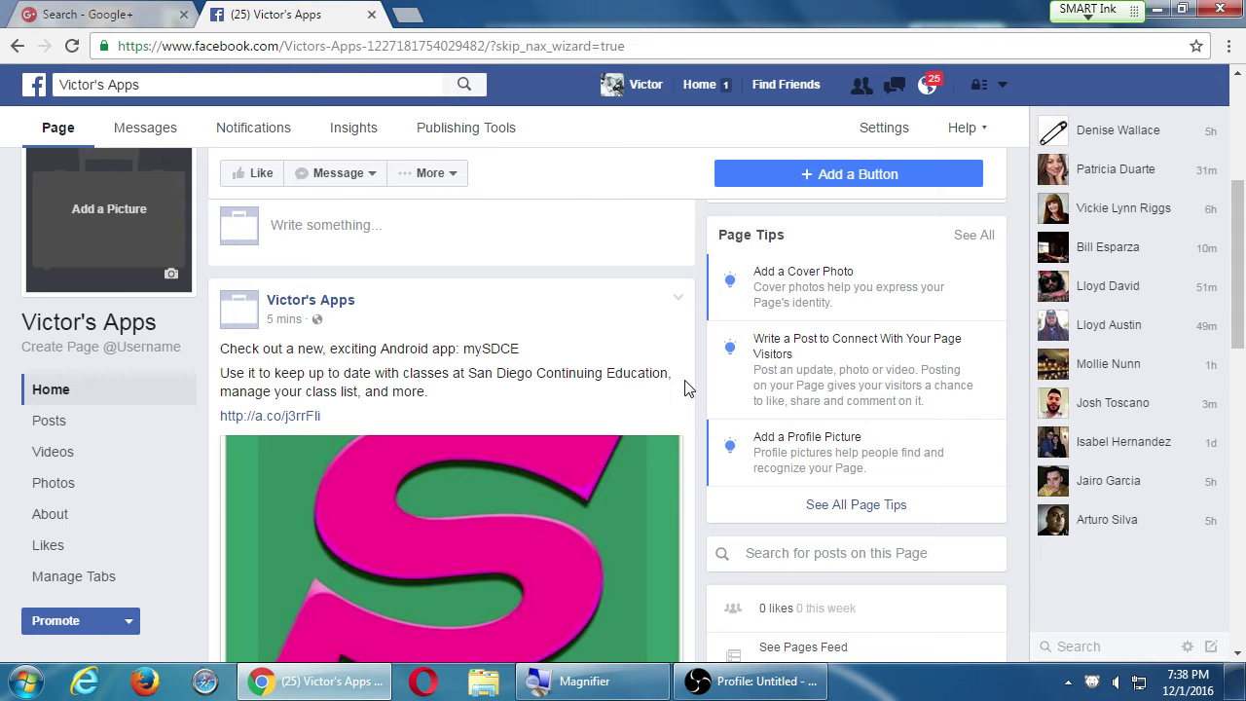
scroll(583, 244, "down", 1)
scroll(587, 245, "down", 1)
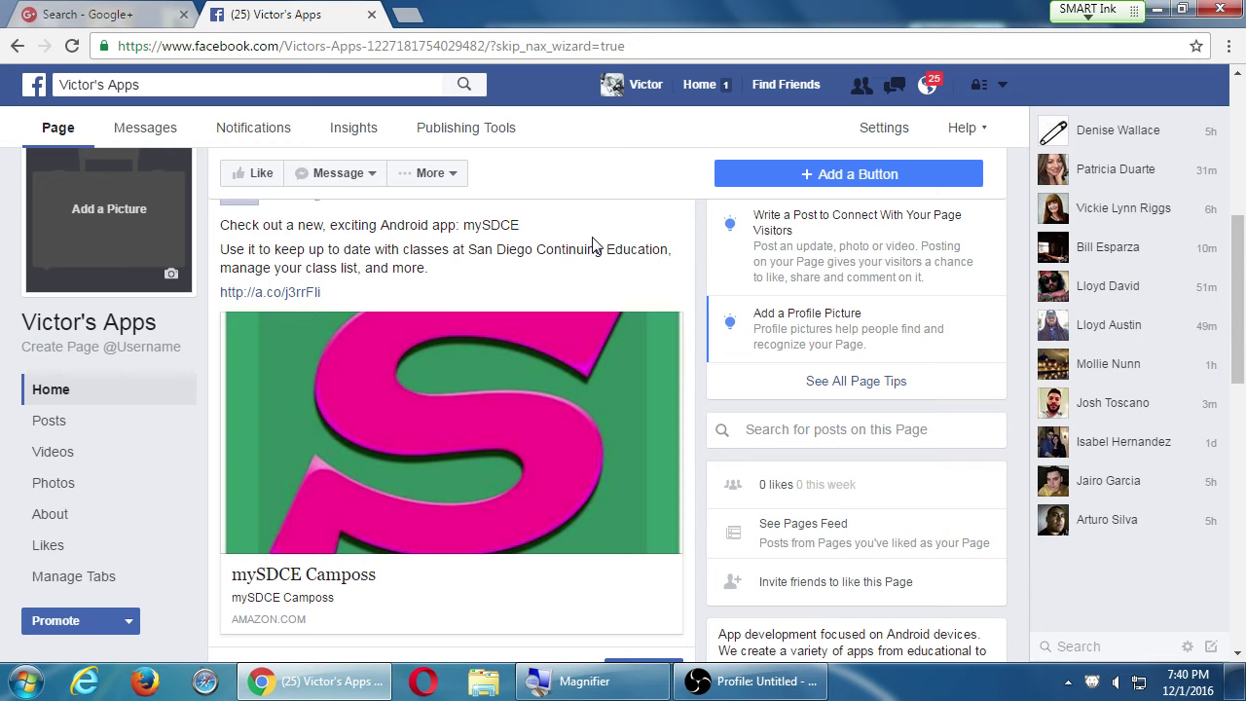
Open the boost settings for the mySDCE post and review the button, audience, duration and payment options.
scroll(619, 292, "down", 1)
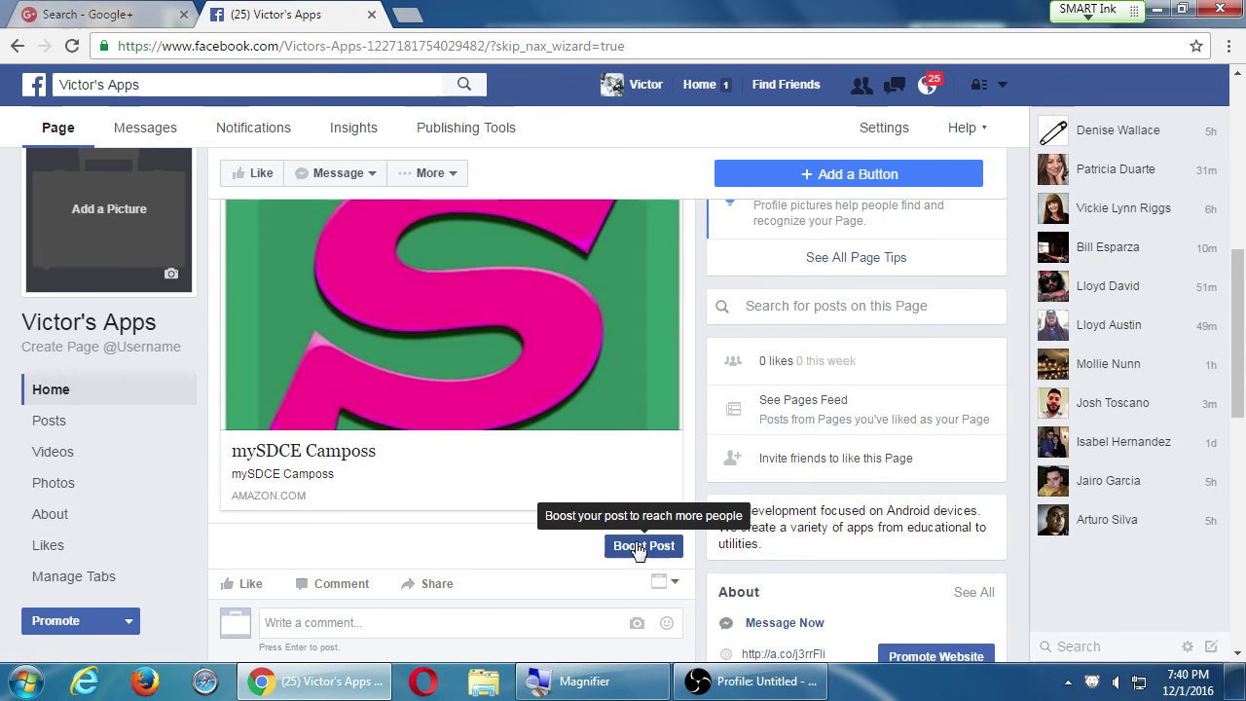
left_click(637, 548)
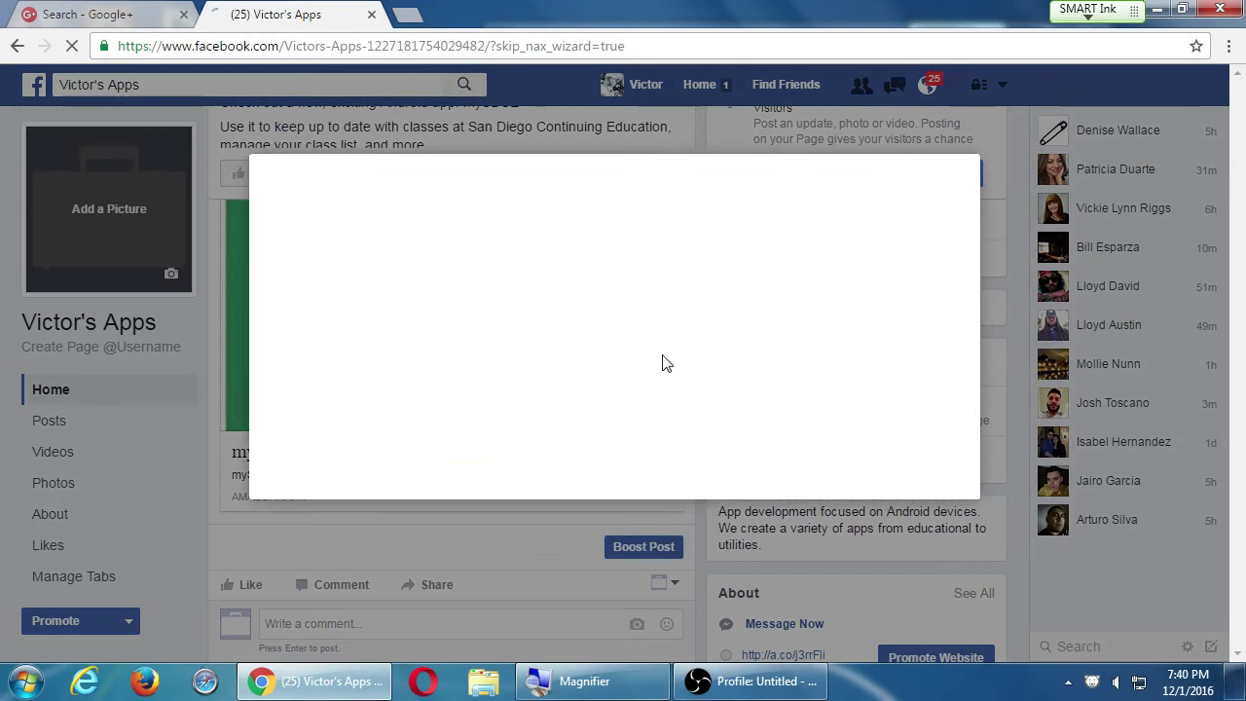
scroll(531, 326, "down", 6)
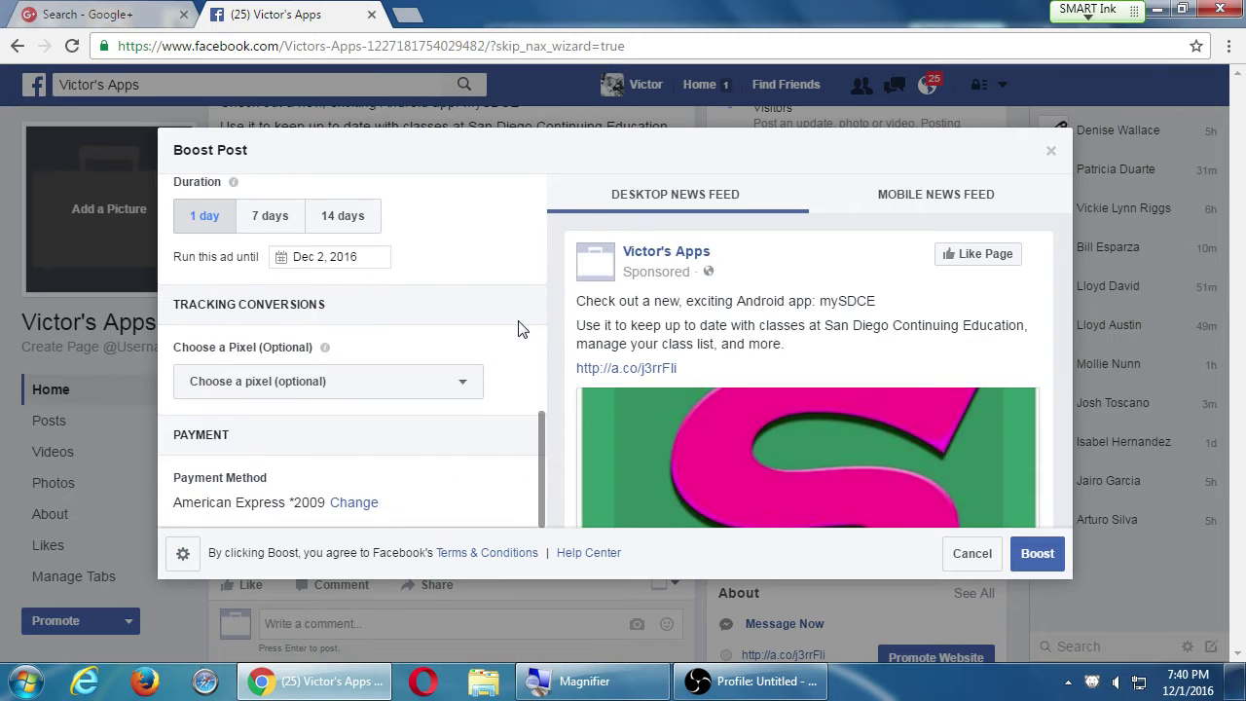
scroll(525, 331, "up", 8)
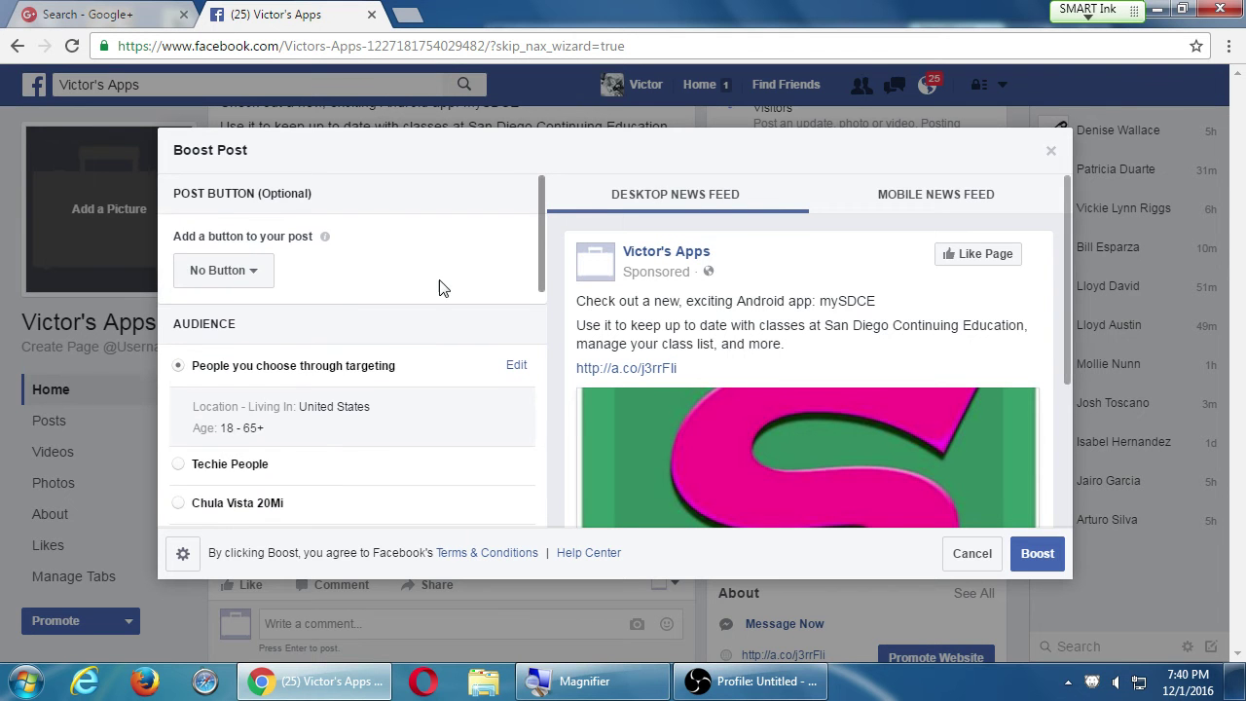
Examine the boost settings for audience, budget and duration, and compare the ad's mobile and desktop news feed previews.
scroll(440, 287, "down", 1)
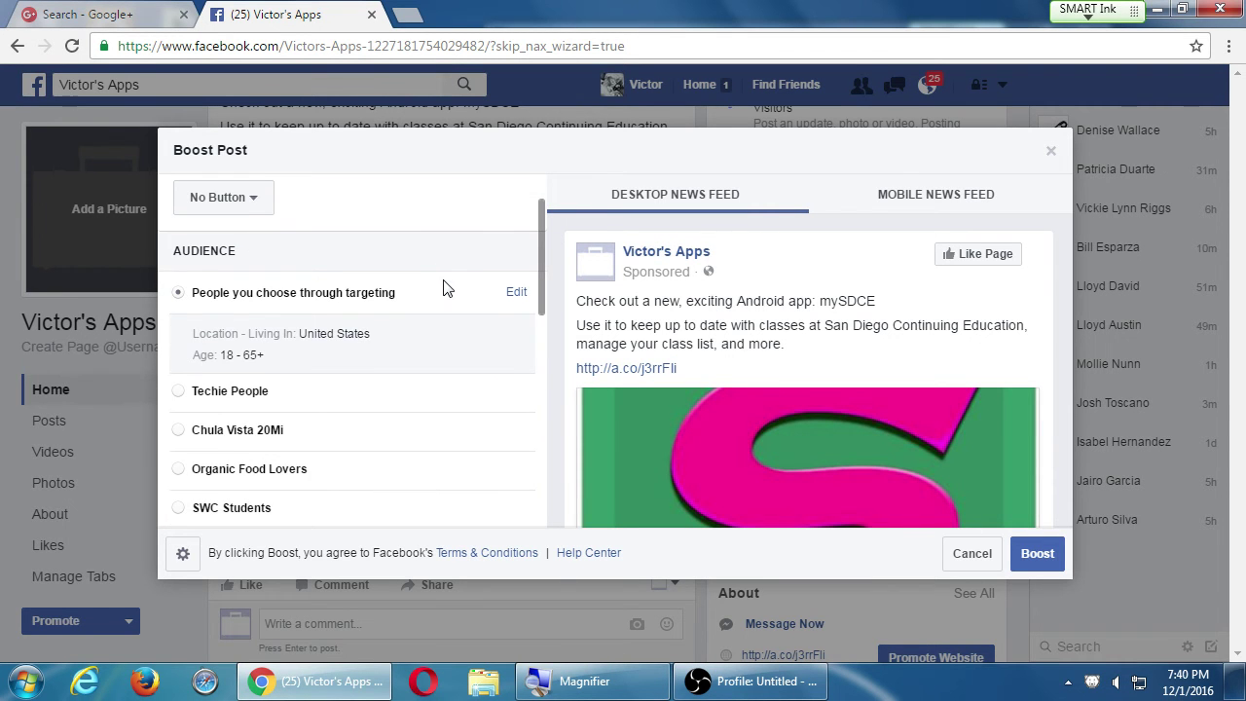
scroll(445, 287, "down", 1)
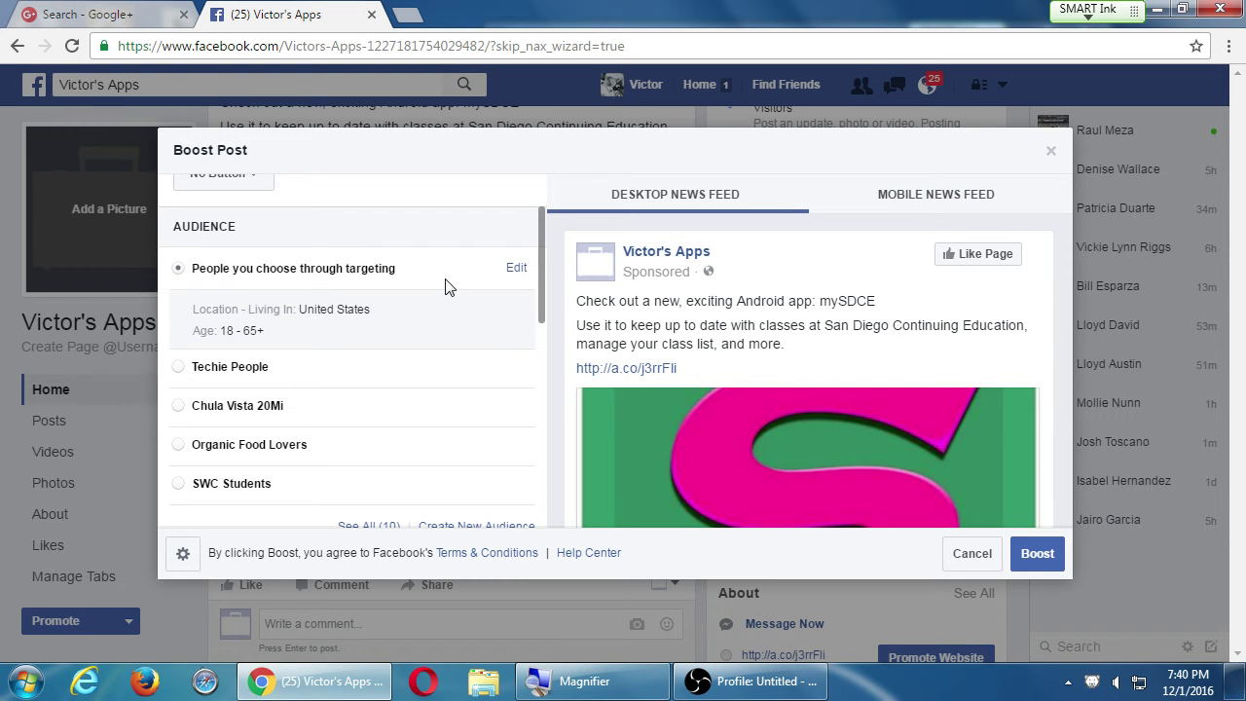
scroll(444, 287, "down", 5)
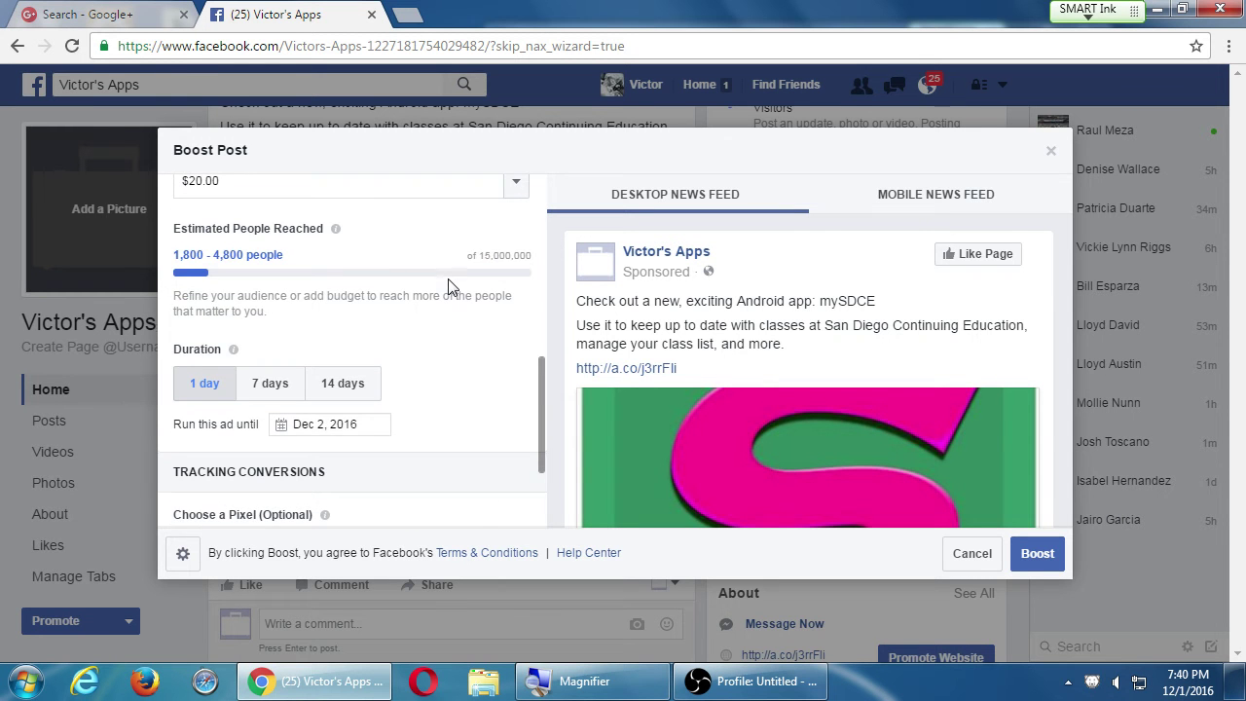
scroll(450, 286, "down", 2)
scroll(453, 286, "up", 7)
scroll(466, 280, "up", 2)
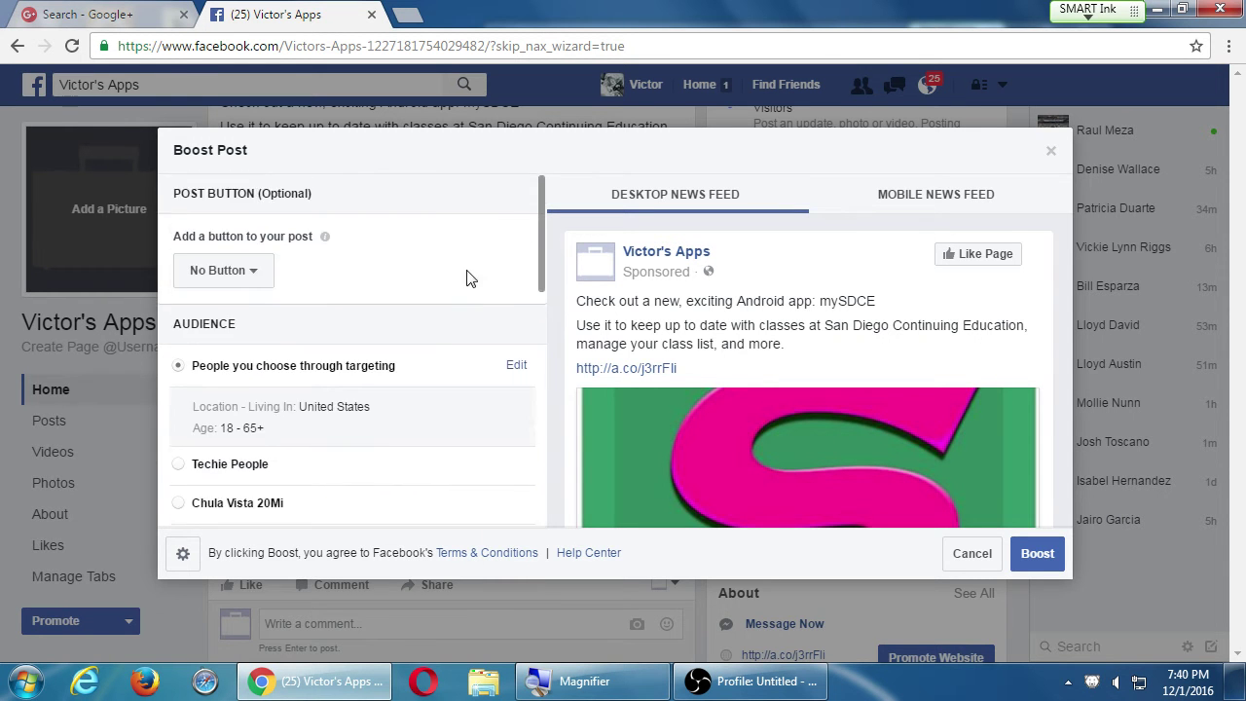
scroll(783, 307, "down", 3)
scroll(781, 307, "up", 1)
scroll(781, 306, "up", 2)
left_click(892, 200)
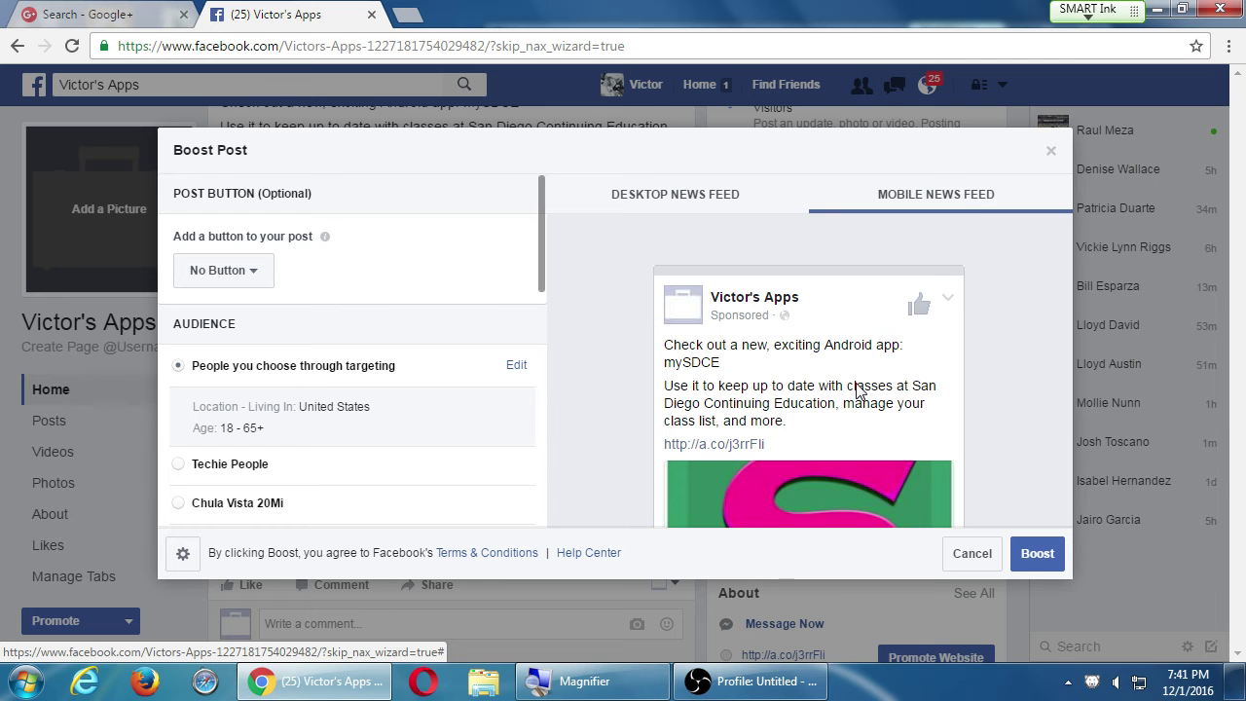
left_click(711, 197)
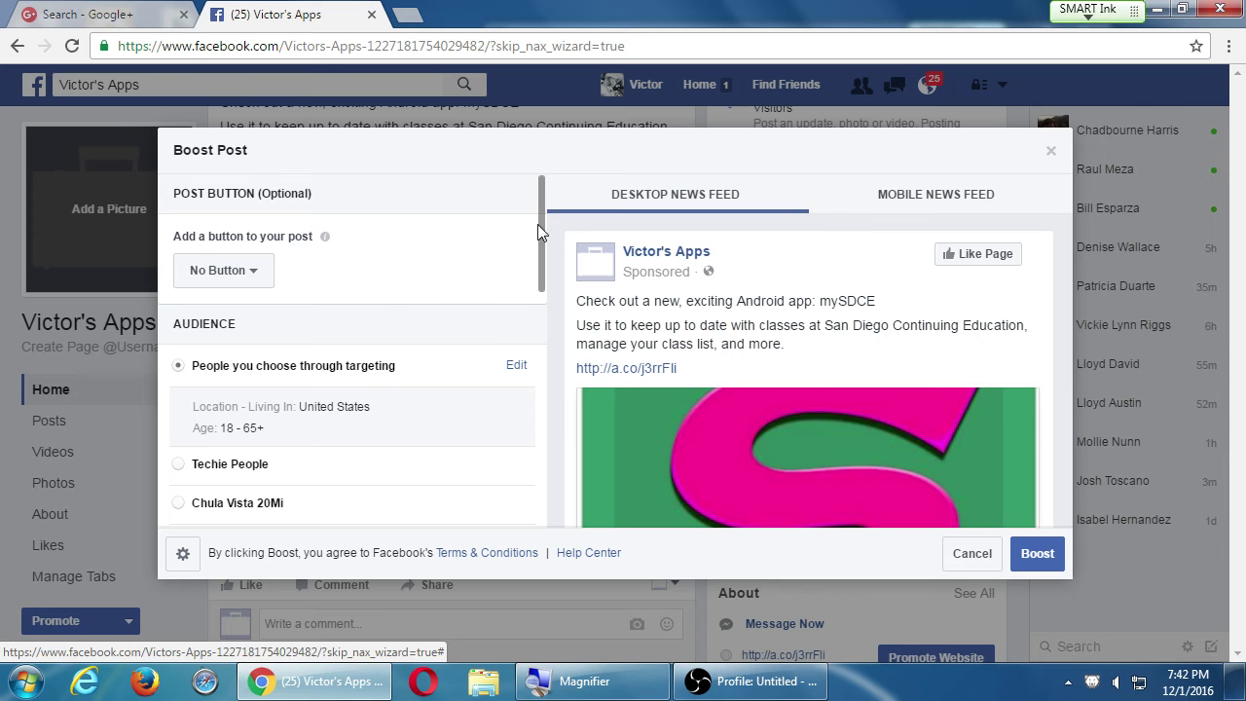
Add a Shop Now button to the boosted post and check it in the desktop preview.
left_click(264, 277)
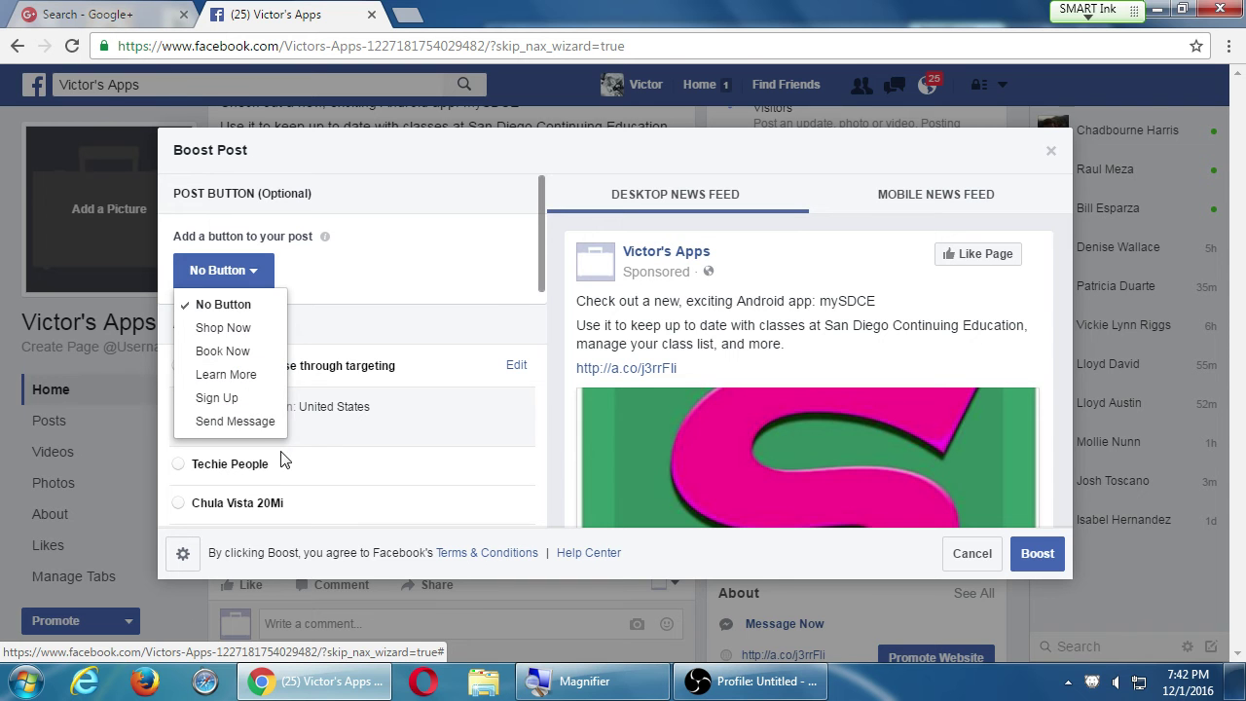
left_click(224, 329)
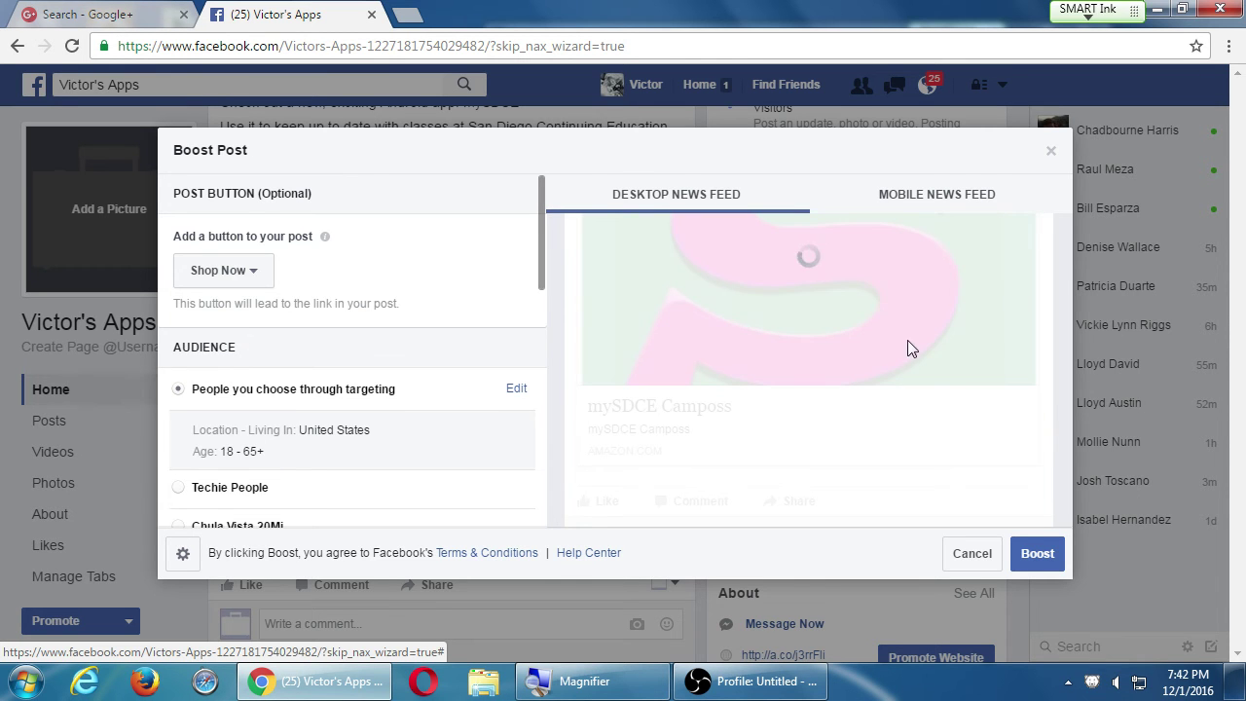
scroll(843, 381, "down", 4)
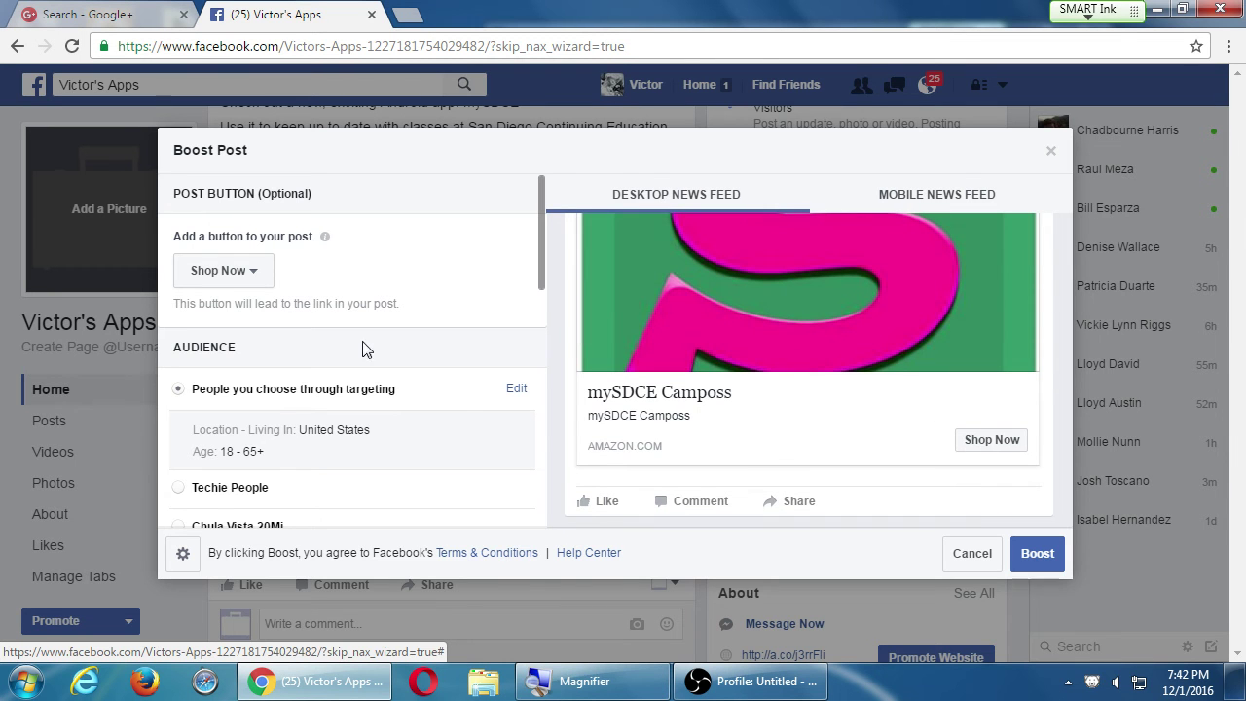
Start a new audience for the boost and name it "Android Users".
scroll(362, 348, "down", 1)
scroll(318, 279, "down", 1)
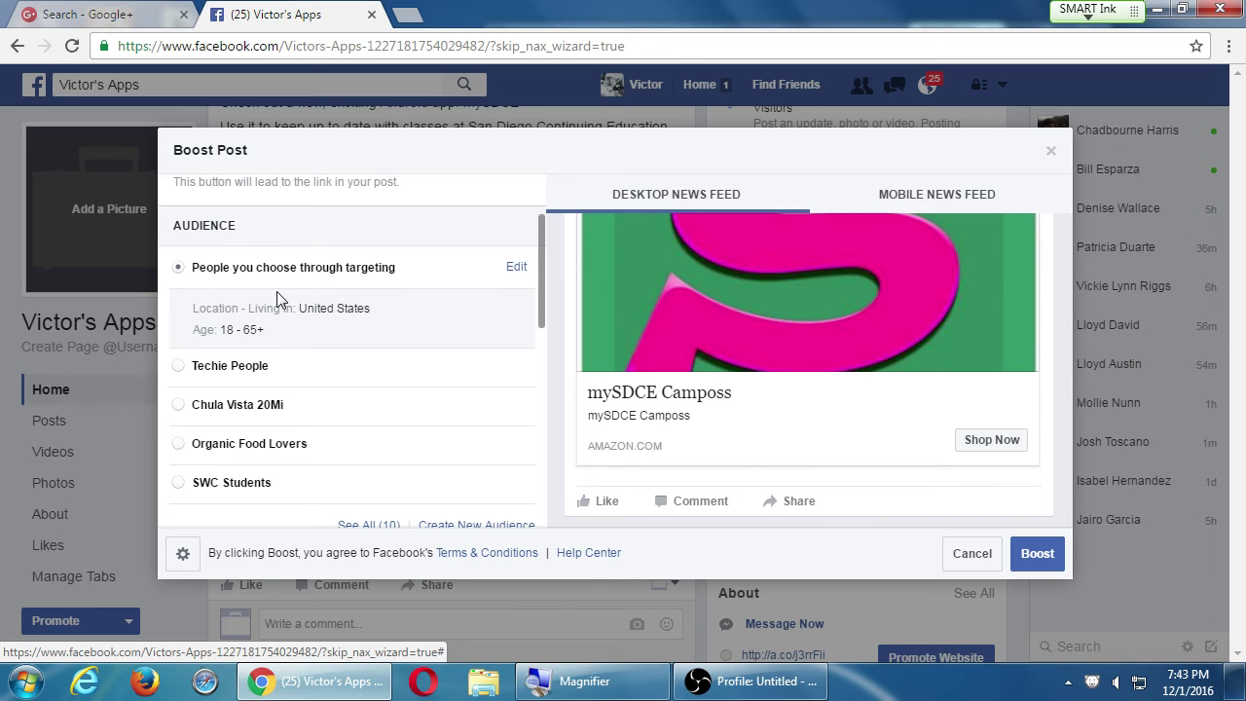
scroll(321, 331, "down", 1)
left_click(490, 477)
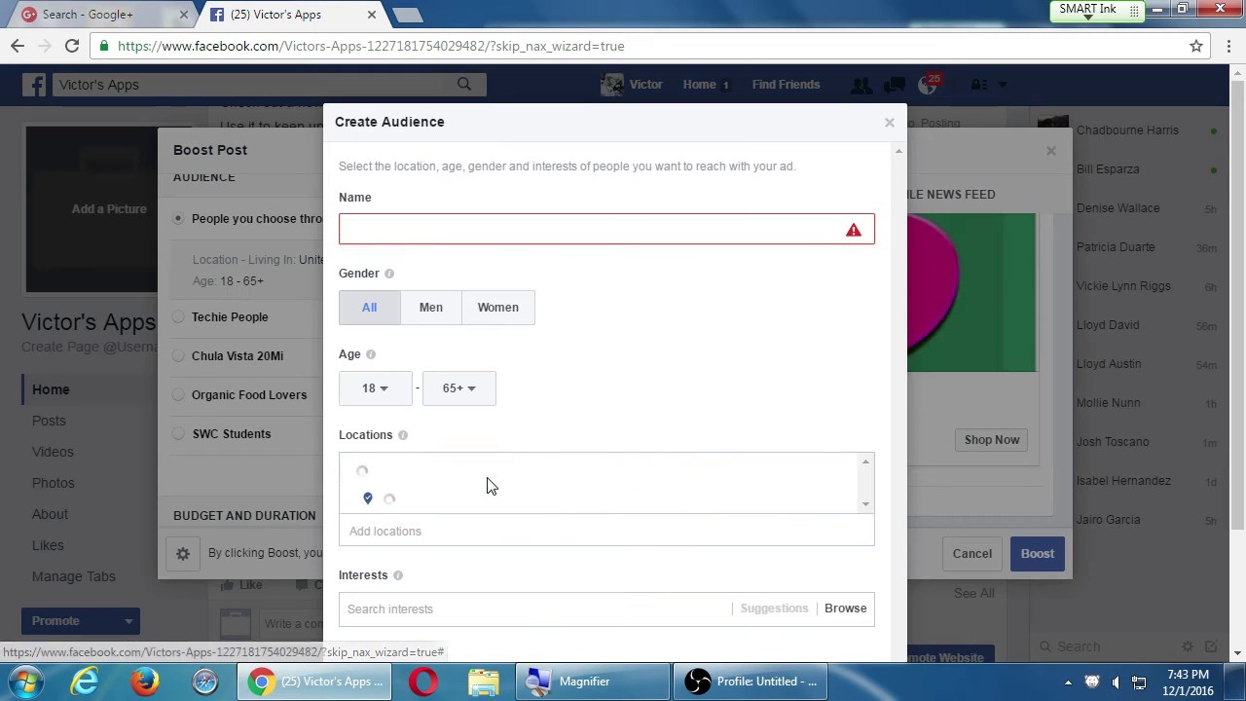
left_click(602, 227)
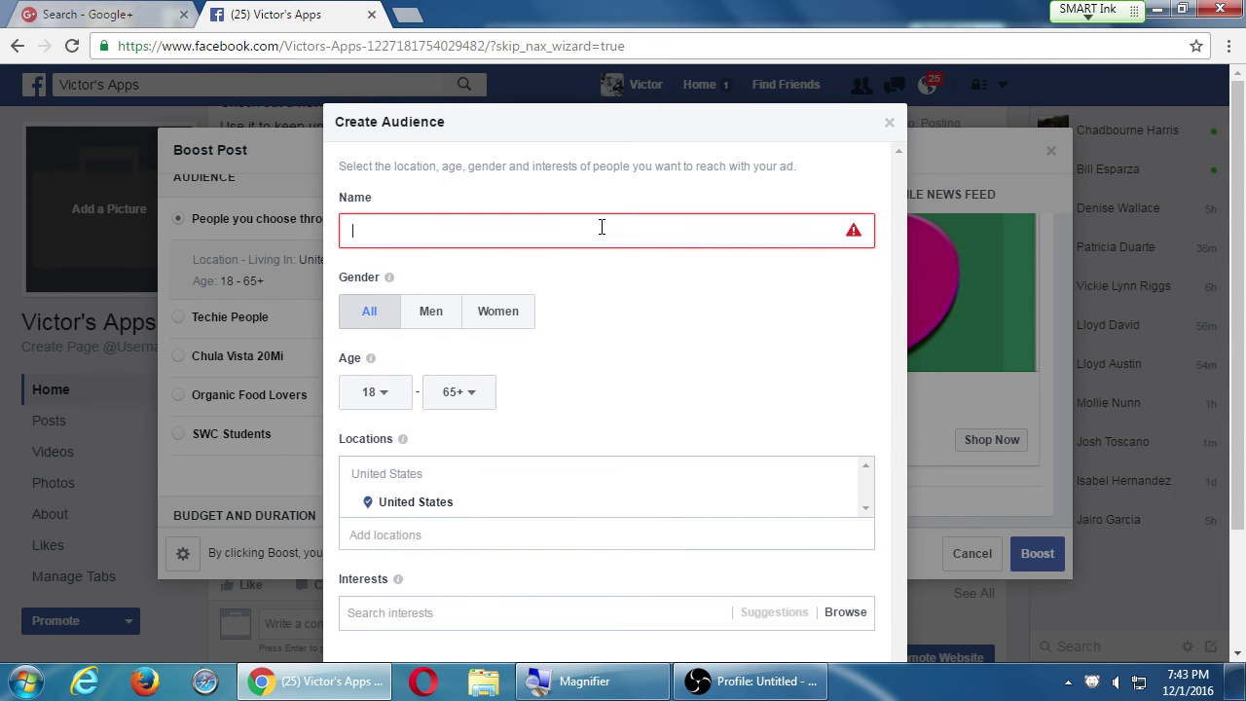
type("Android App")
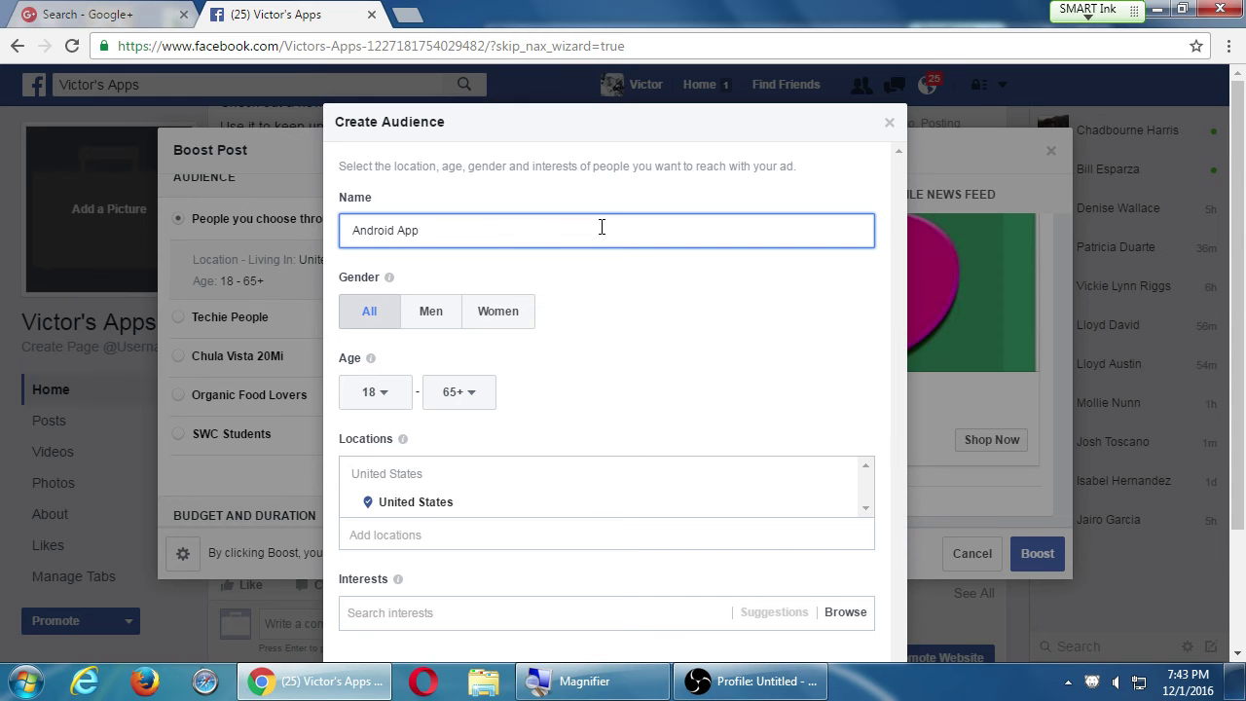
key("BackSpace")
key("BackSpace")
key("BackSpace")
type("Users")
key("Tab")
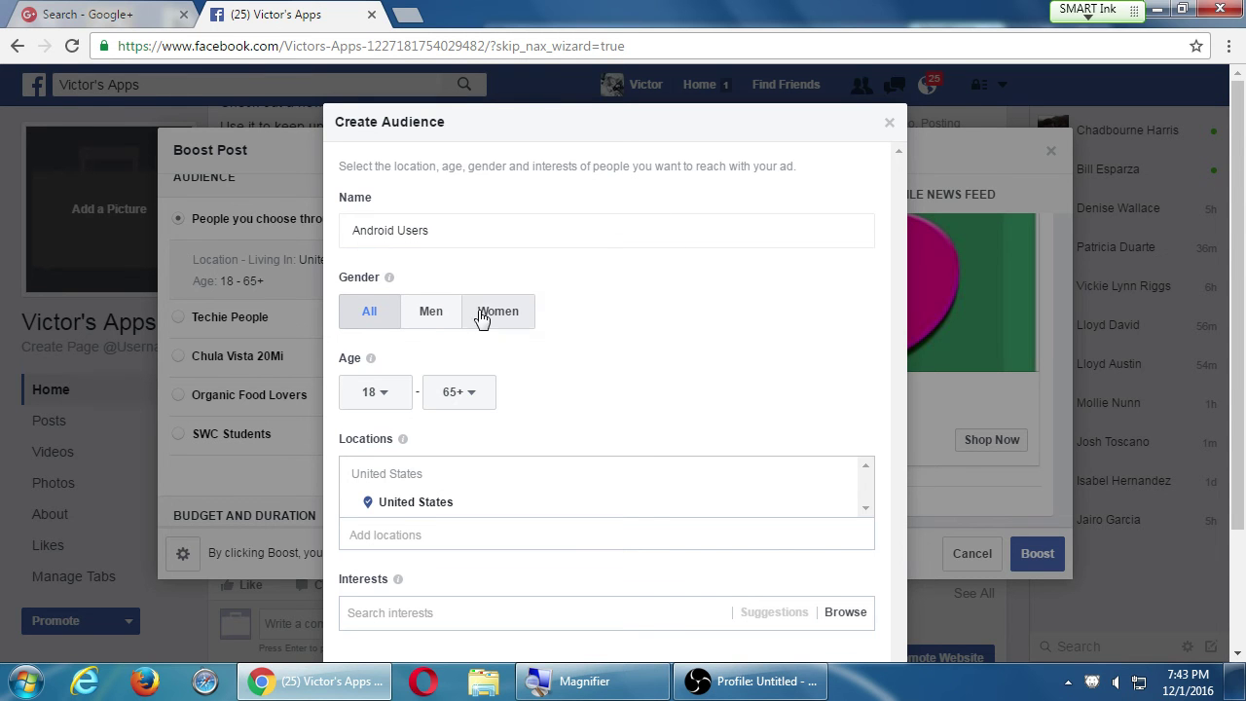
Set the Android Users audience's age range to 20 through 50.
left_click(396, 393)
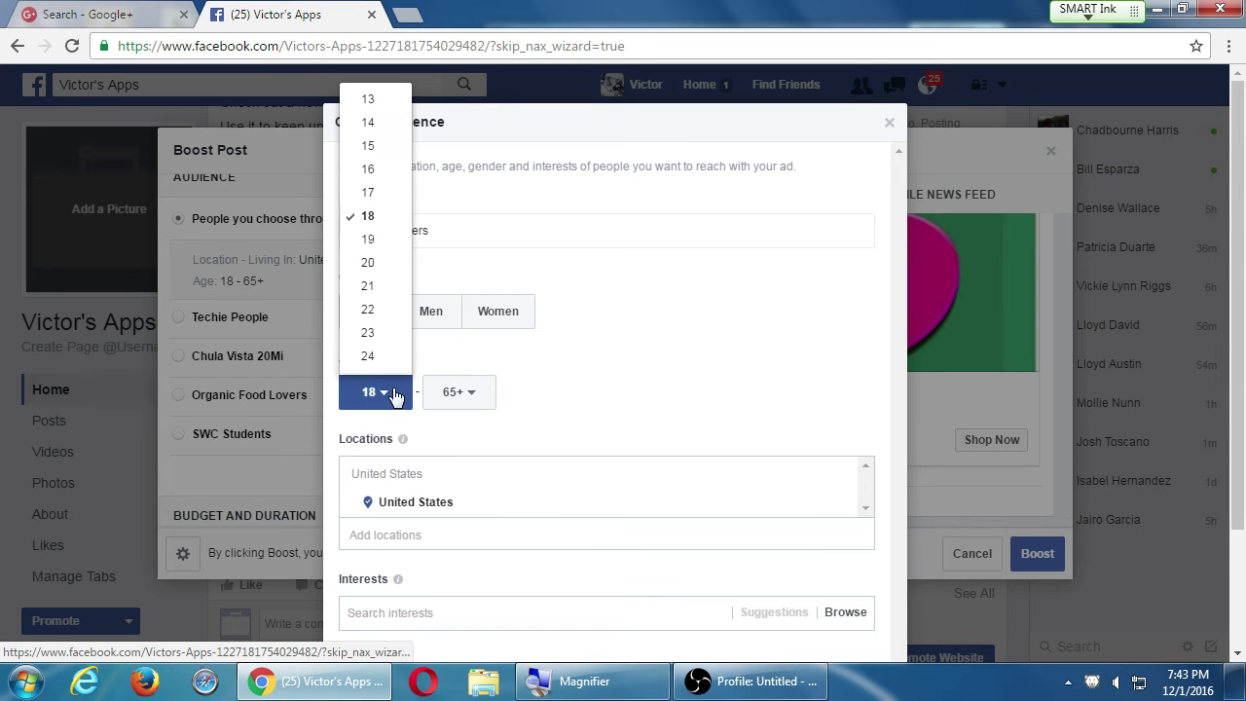
left_click(368, 263)
left_click(463, 391)
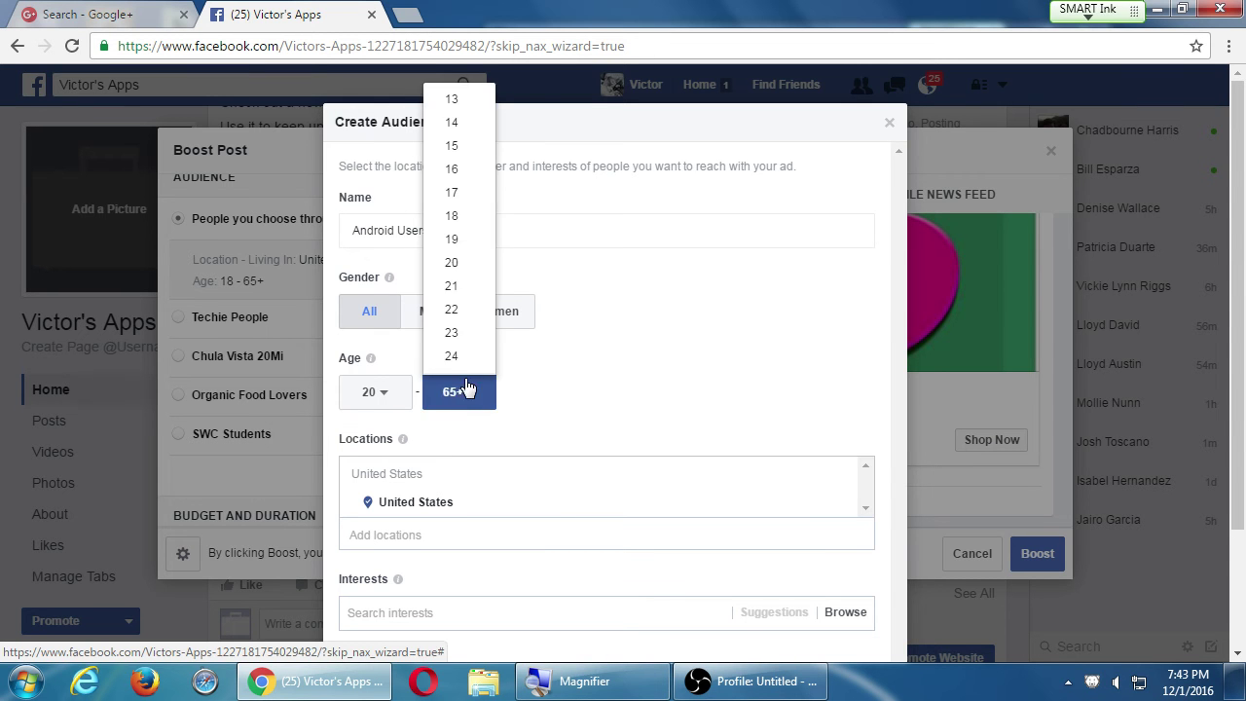
scroll(478, 322, "down", 2)
scroll(481, 120, "down", 1)
scroll(481, 121, "down", 6)
left_click(467, 94)
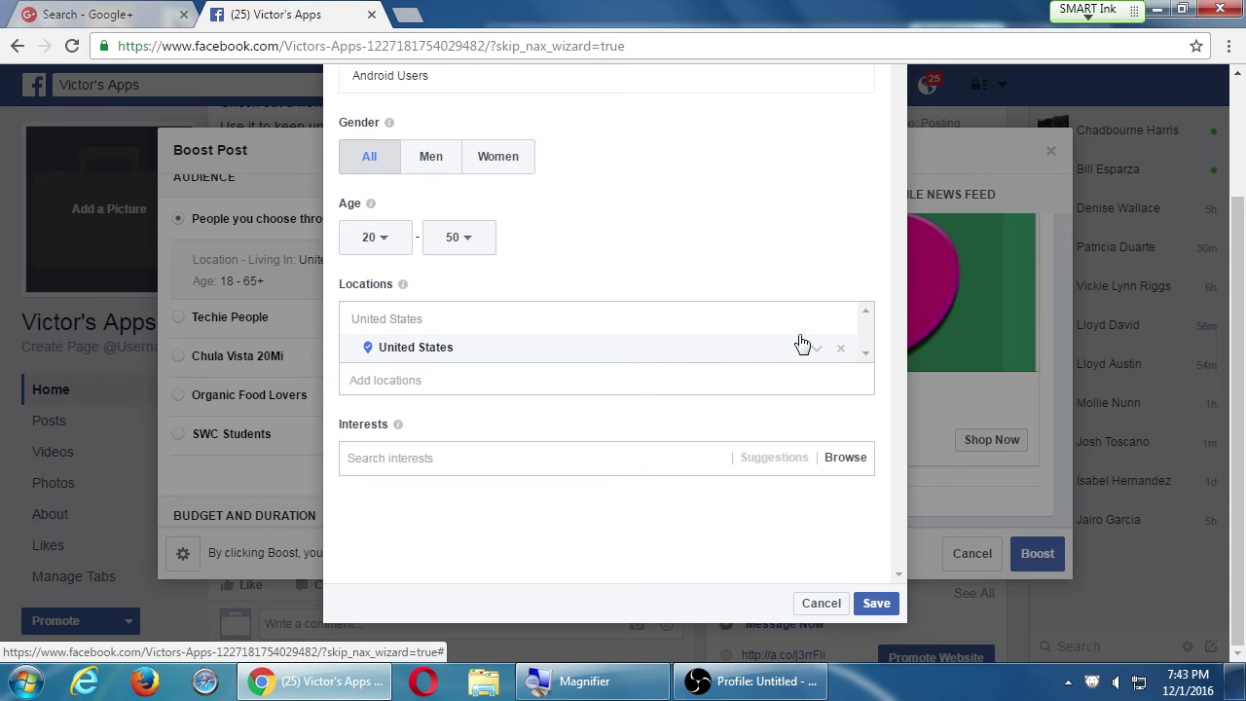
Replace the audience's United States location with San Diego, California, keeping the +25mi radius.
left_click(839, 353)
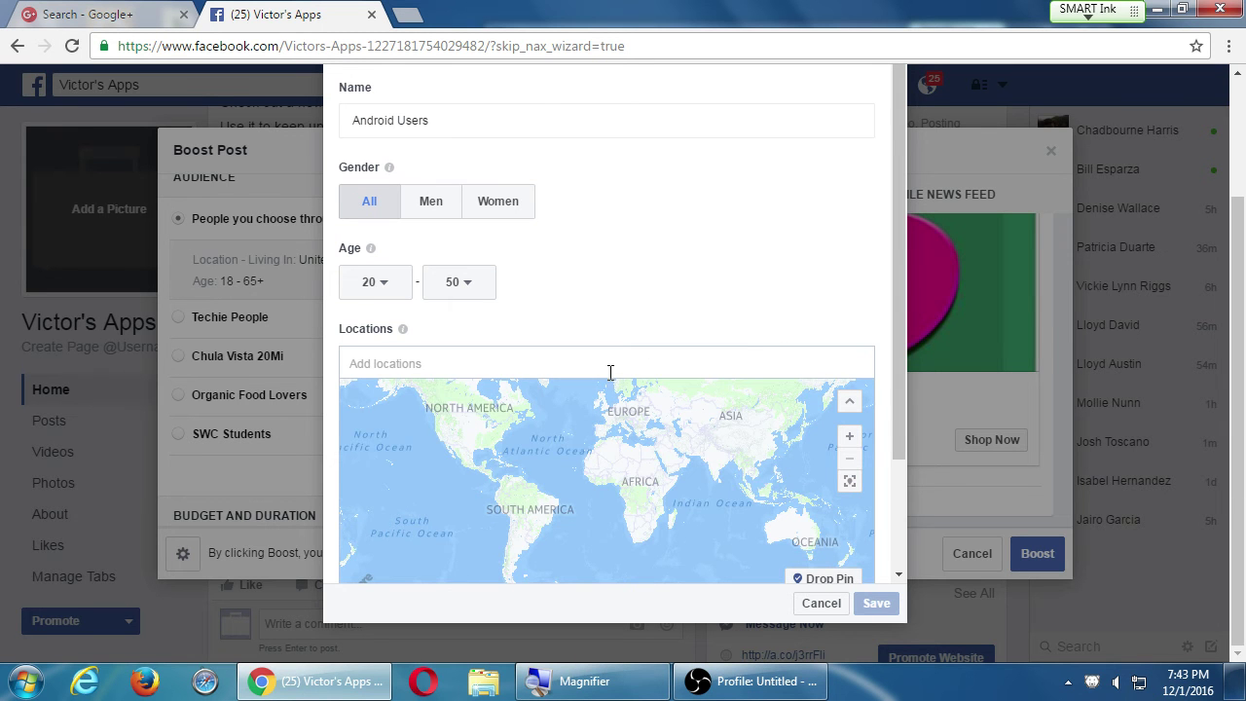
left_click(612, 368)
type("san diego")
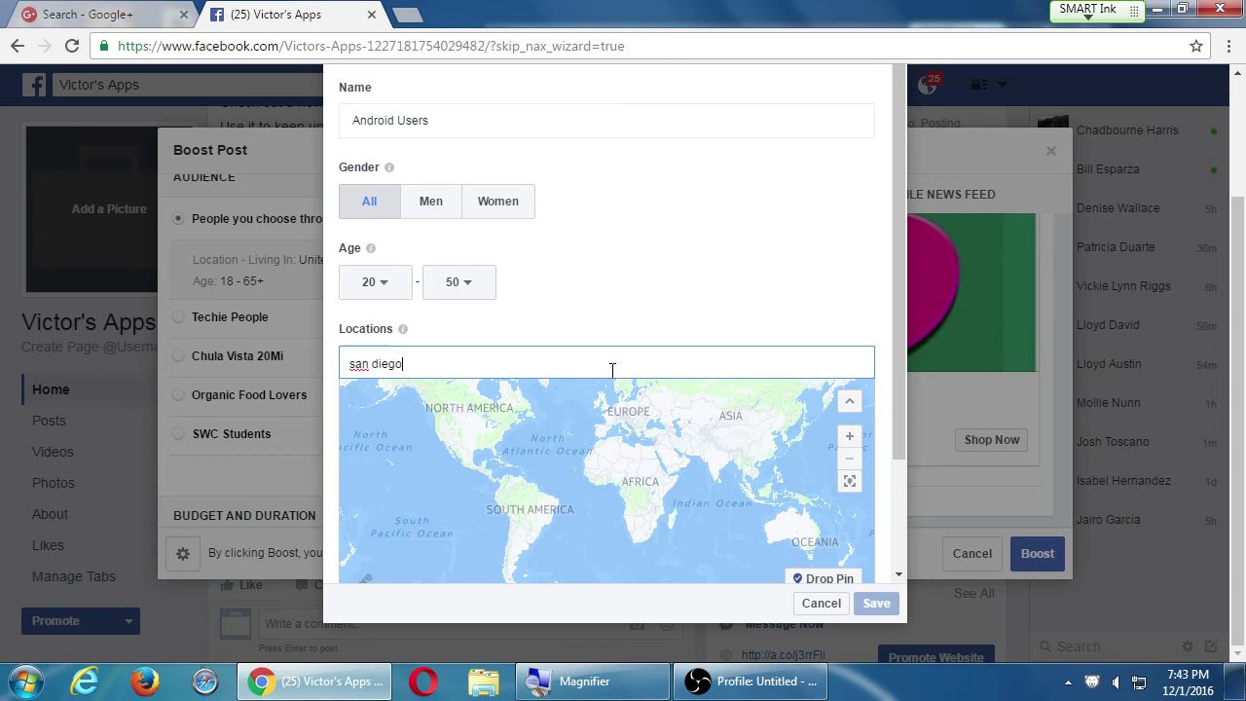
key("Return")
scroll(701, 385, "down", 1)
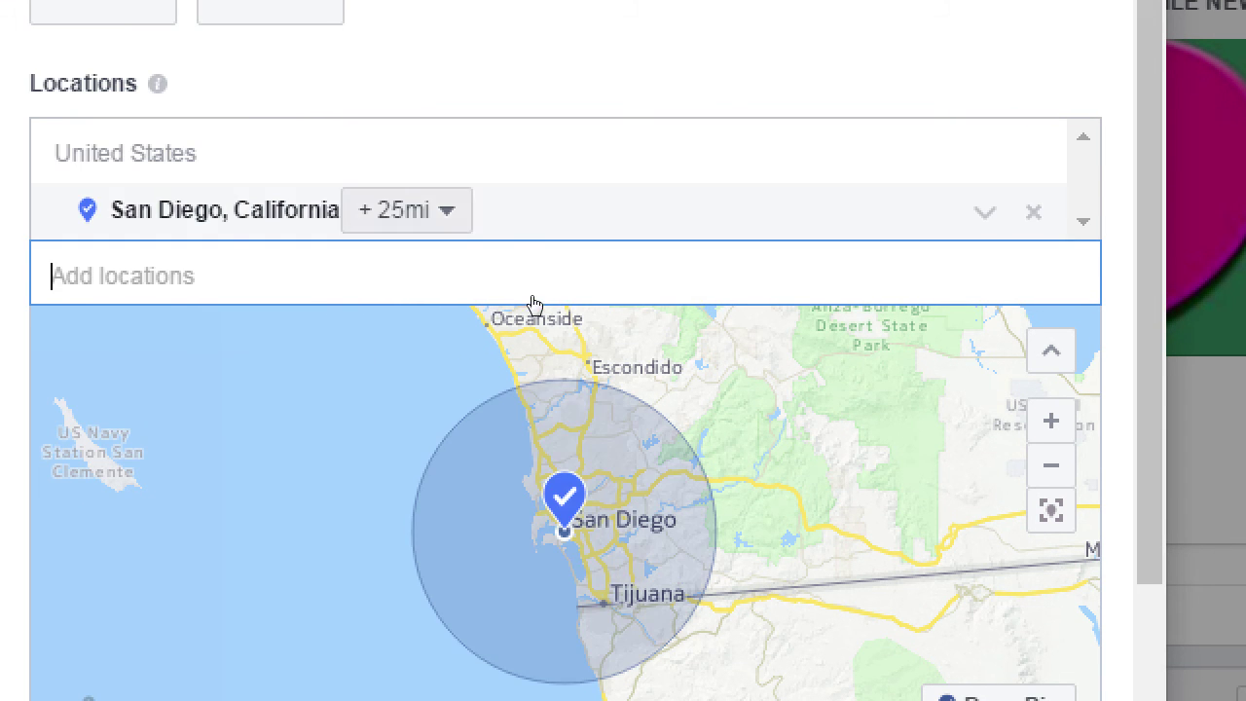
left_click(406, 209)
left_click(537, 274)
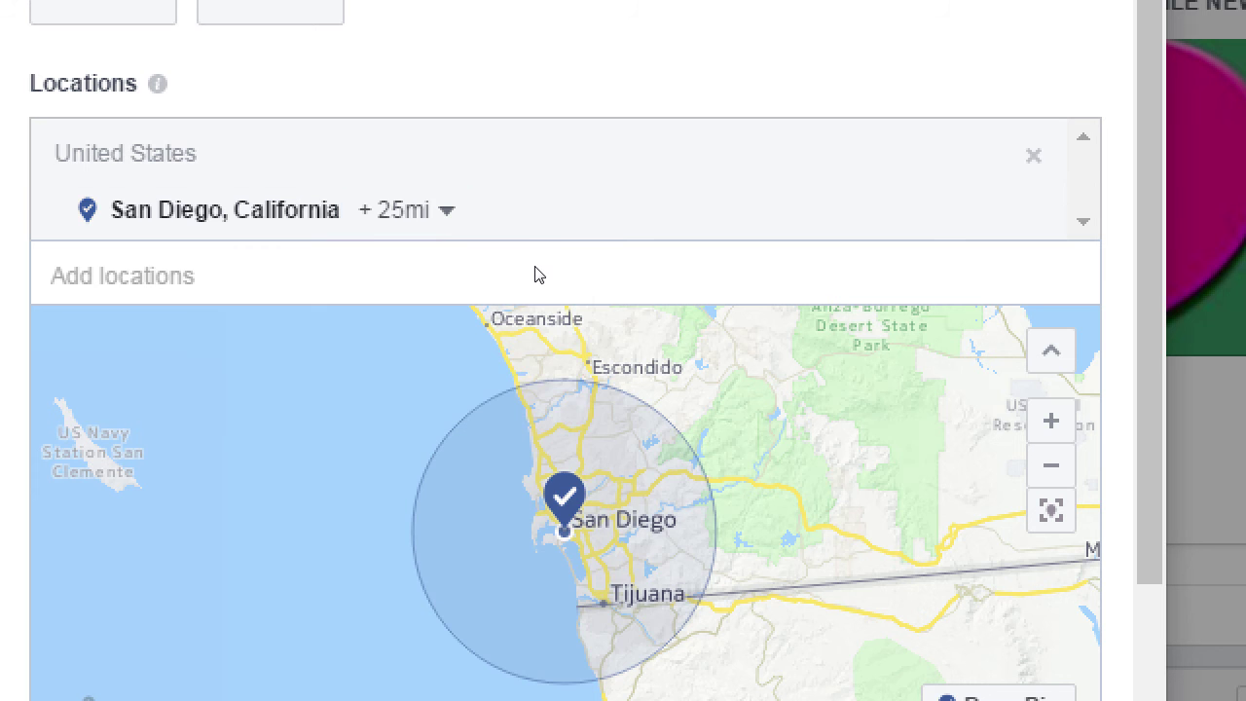
Search the audience interests for "apps" and look through the suggested matches.
scroll(776, 431, "down", 1)
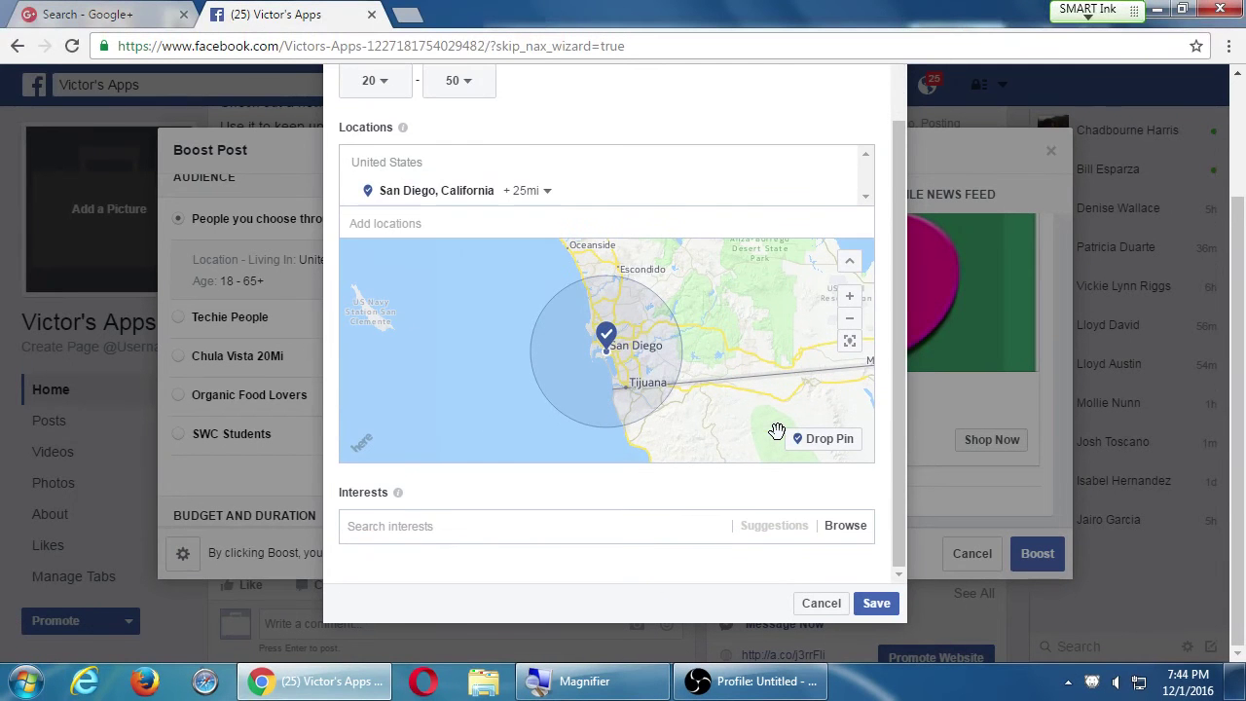
left_click(620, 526)
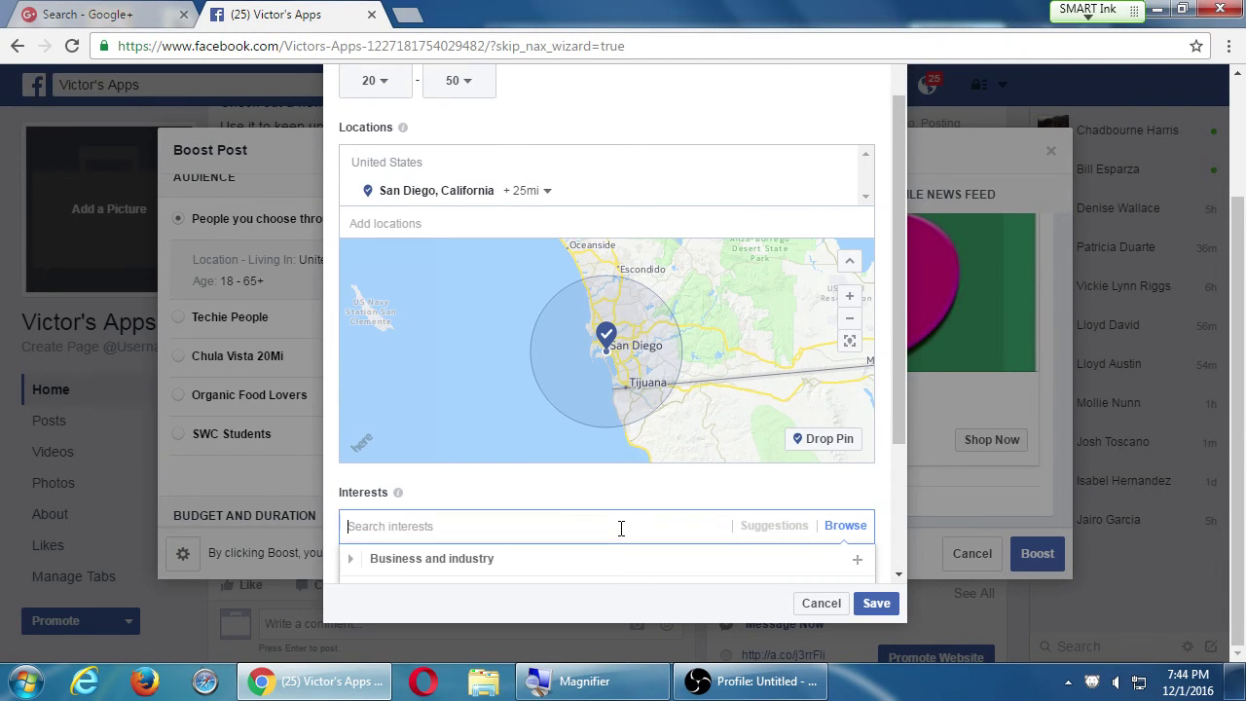
scroll(632, 521, "down", 3)
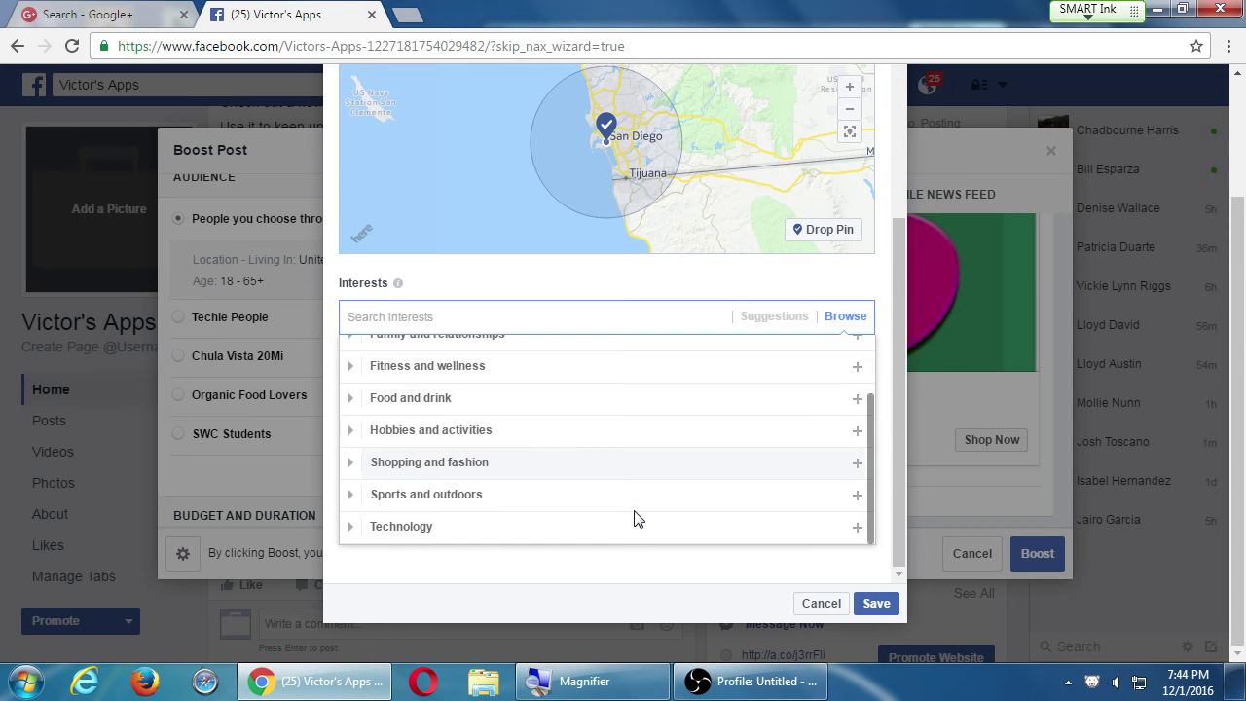
type("apps")
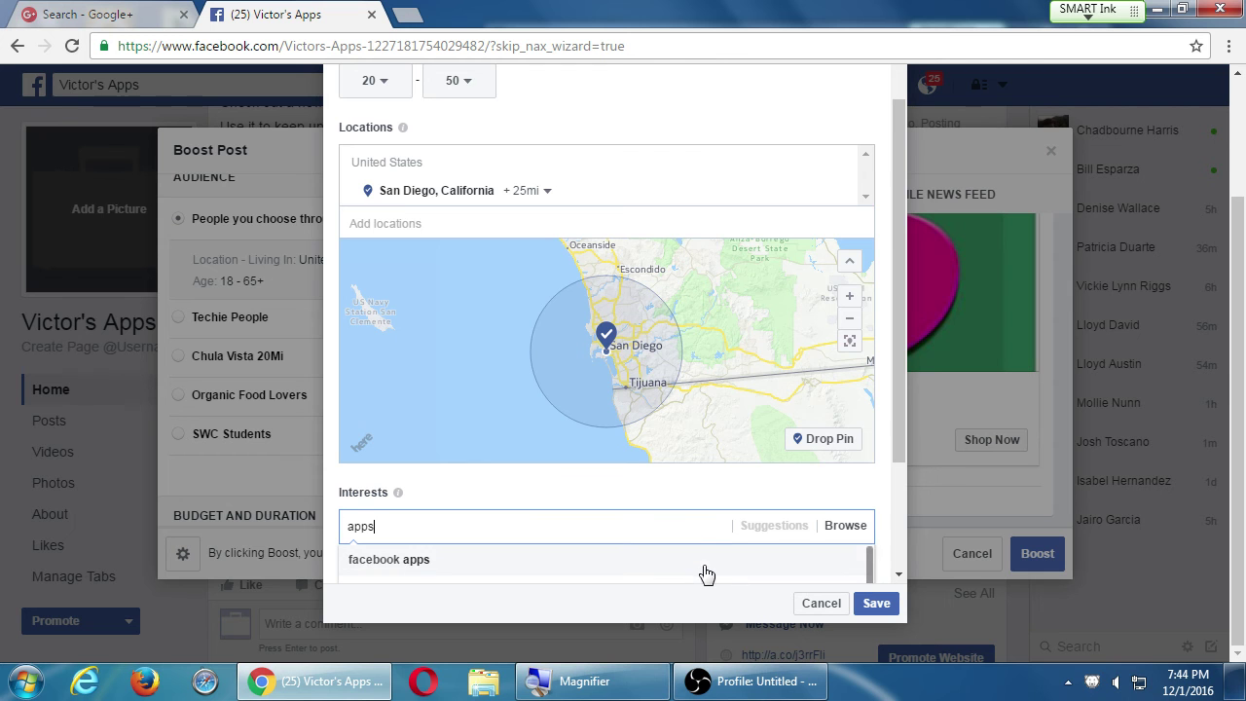
scroll(897, 447, "down", 2)
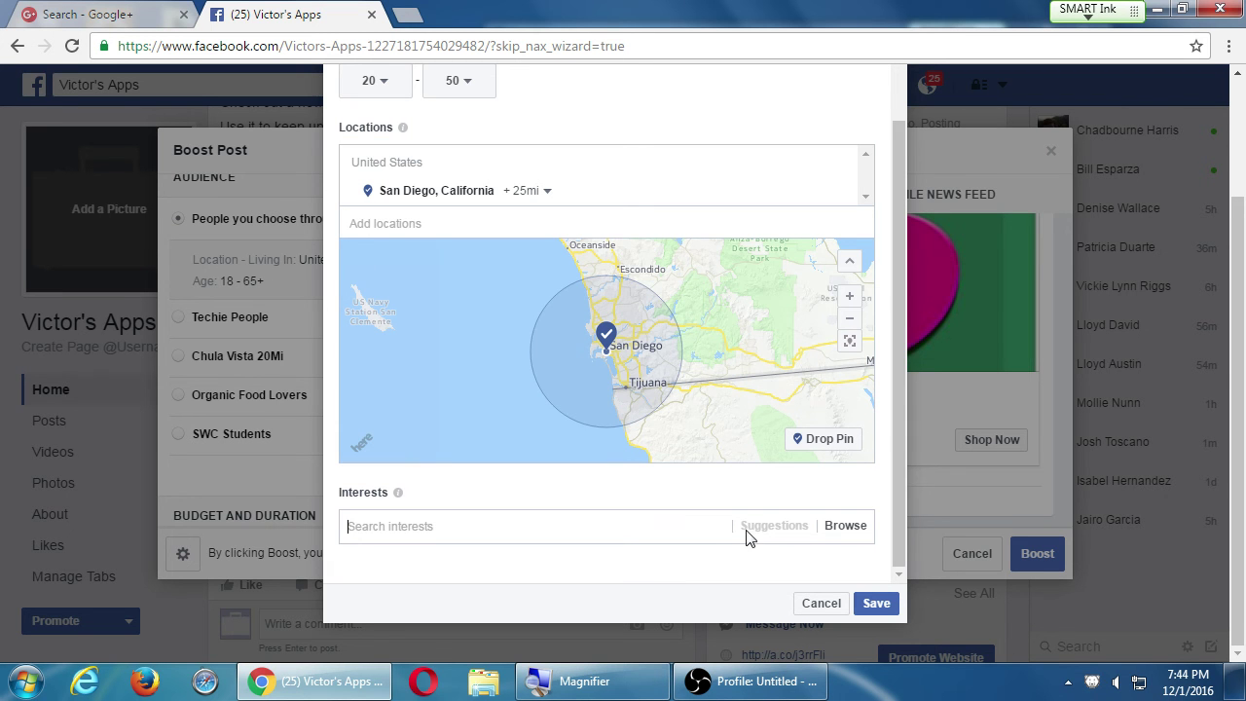
Browse the interest categories, add all of Technology to the audience's interests, and save the audience.
left_click(824, 537)
scroll(710, 536, "down", 4)
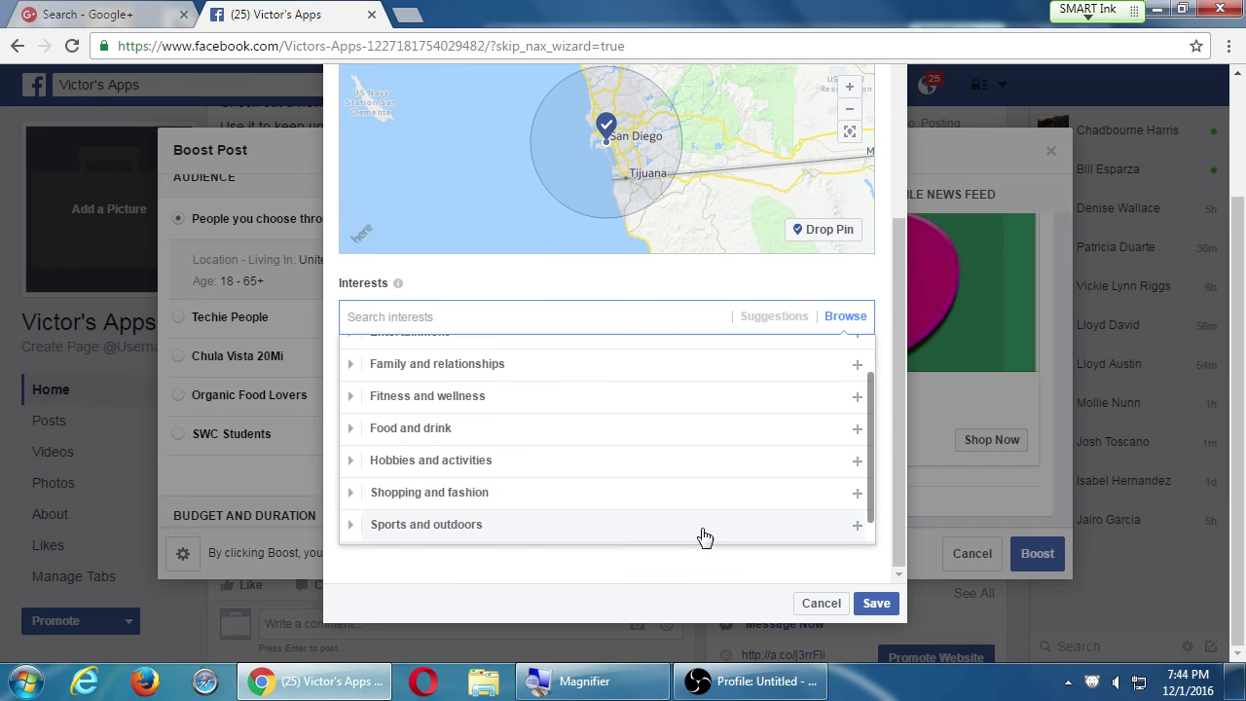
left_click(351, 460)
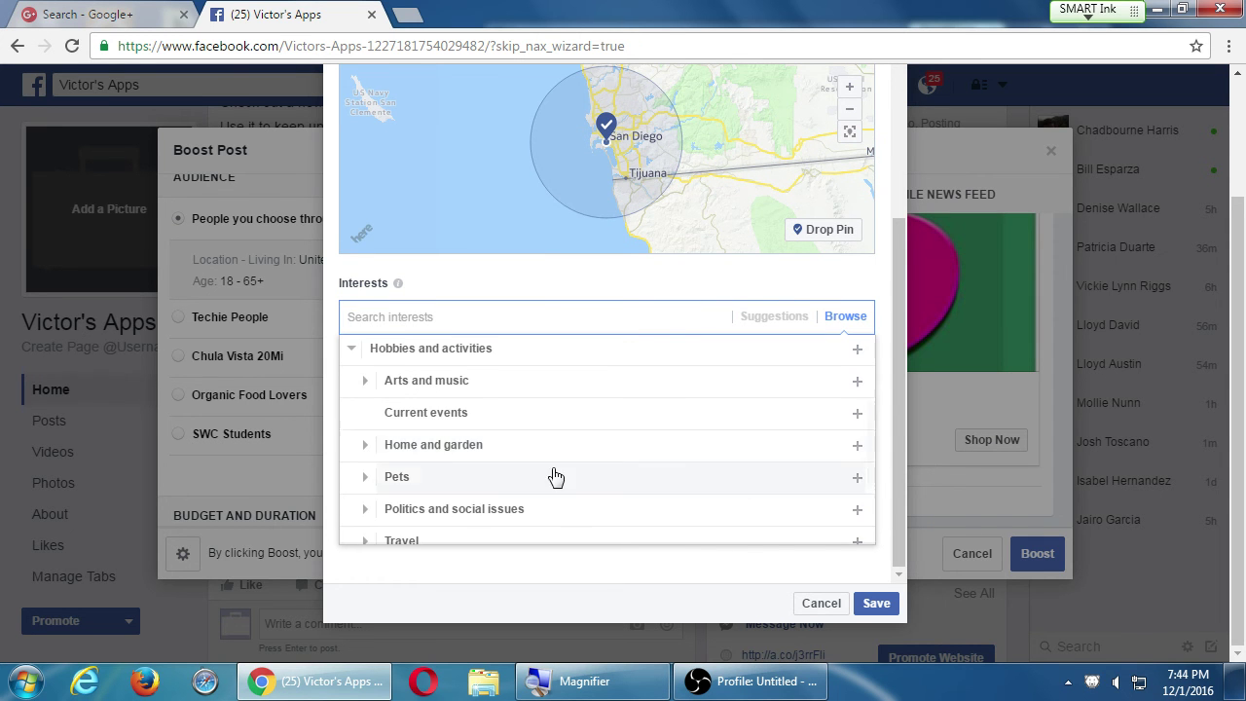
left_click(362, 360)
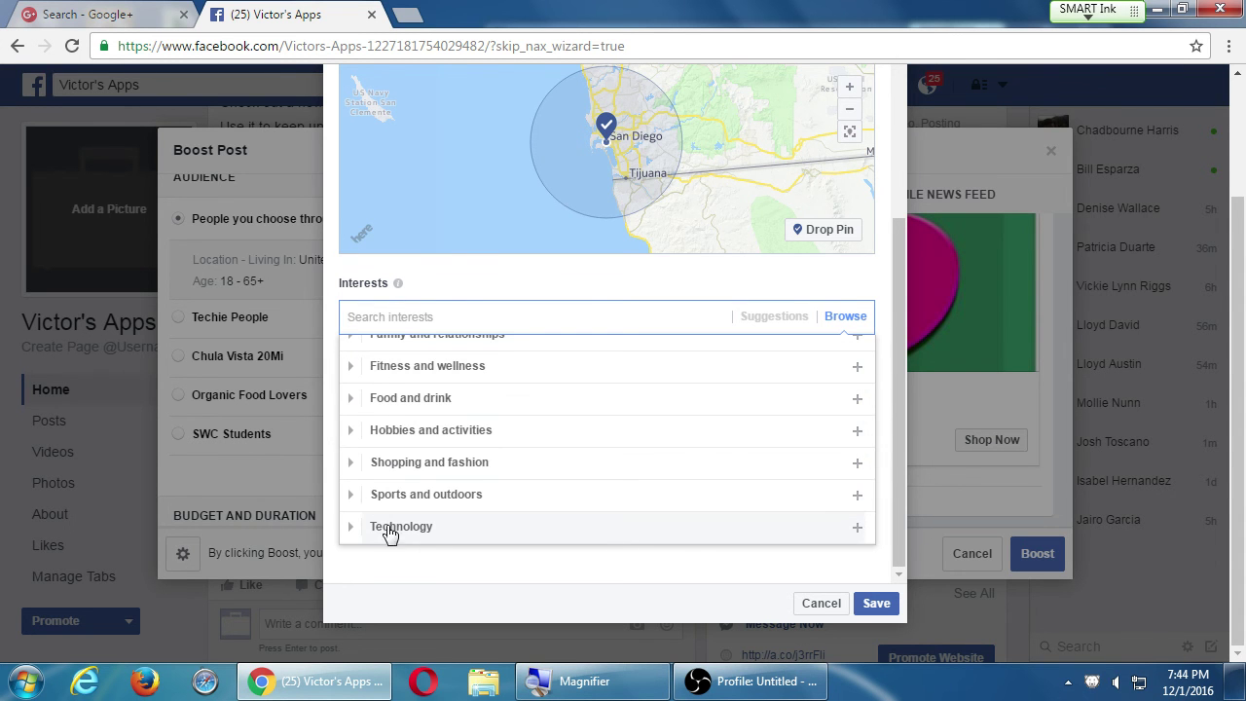
left_click(856, 526)
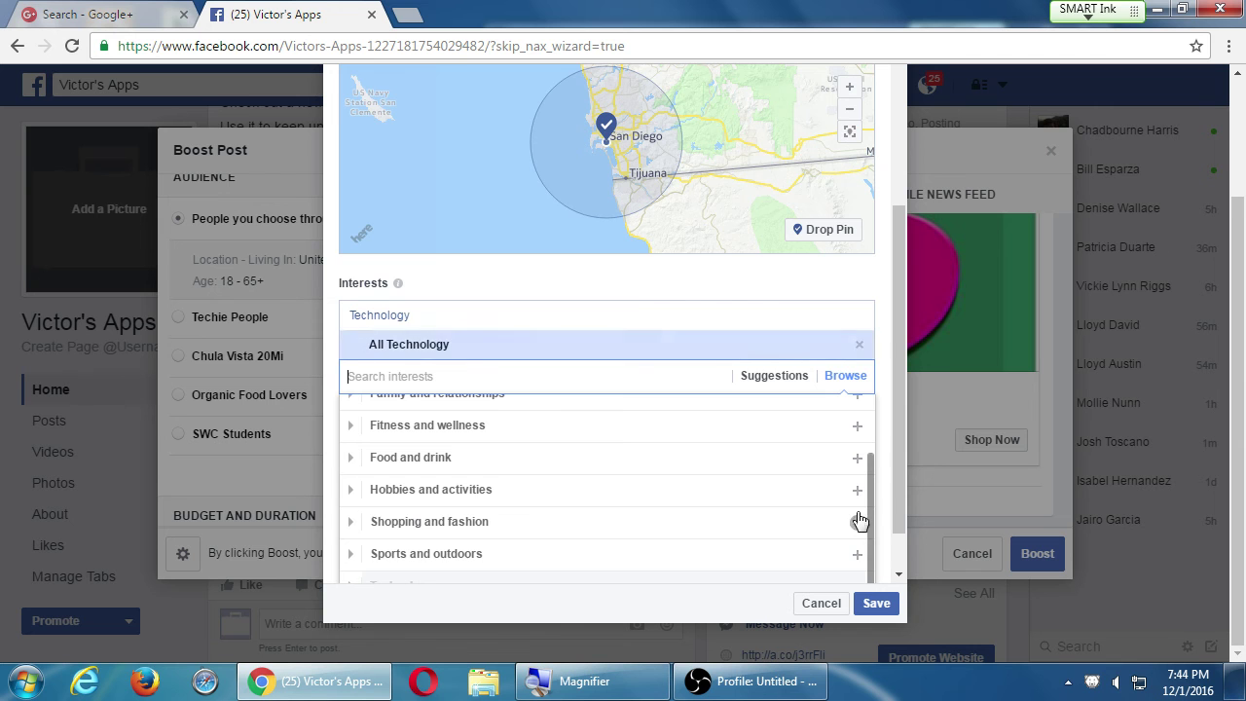
left_click(827, 314)
left_click(876, 603)
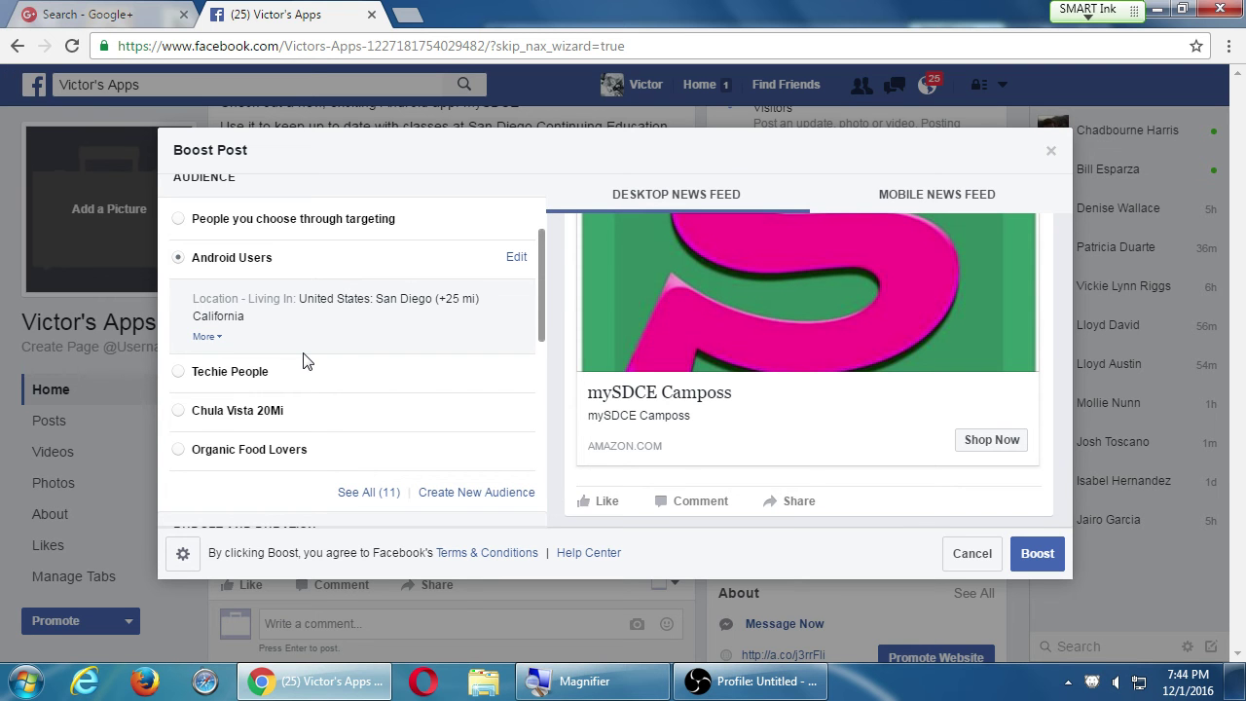
Set a custom total budget of $1.00 for the boost.
scroll(302, 361, "down", 3)
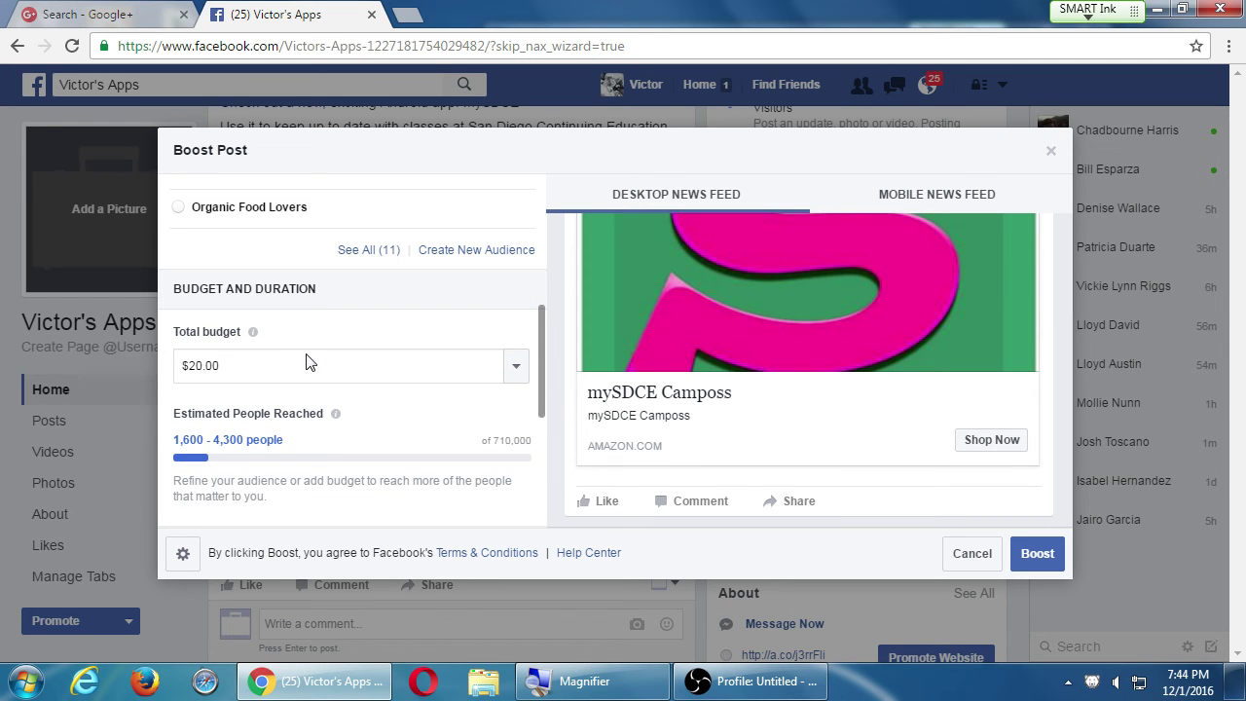
left_click(516, 365)
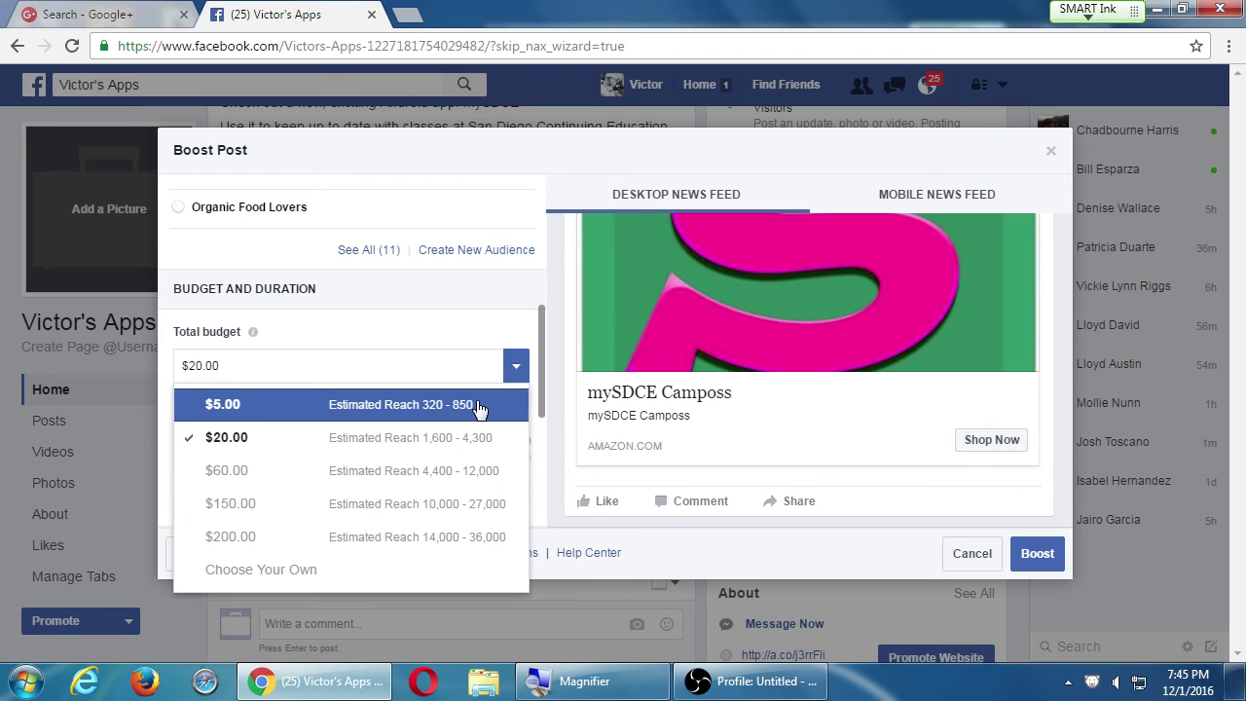
left_click(314, 569)
type("1")
key("Tab")
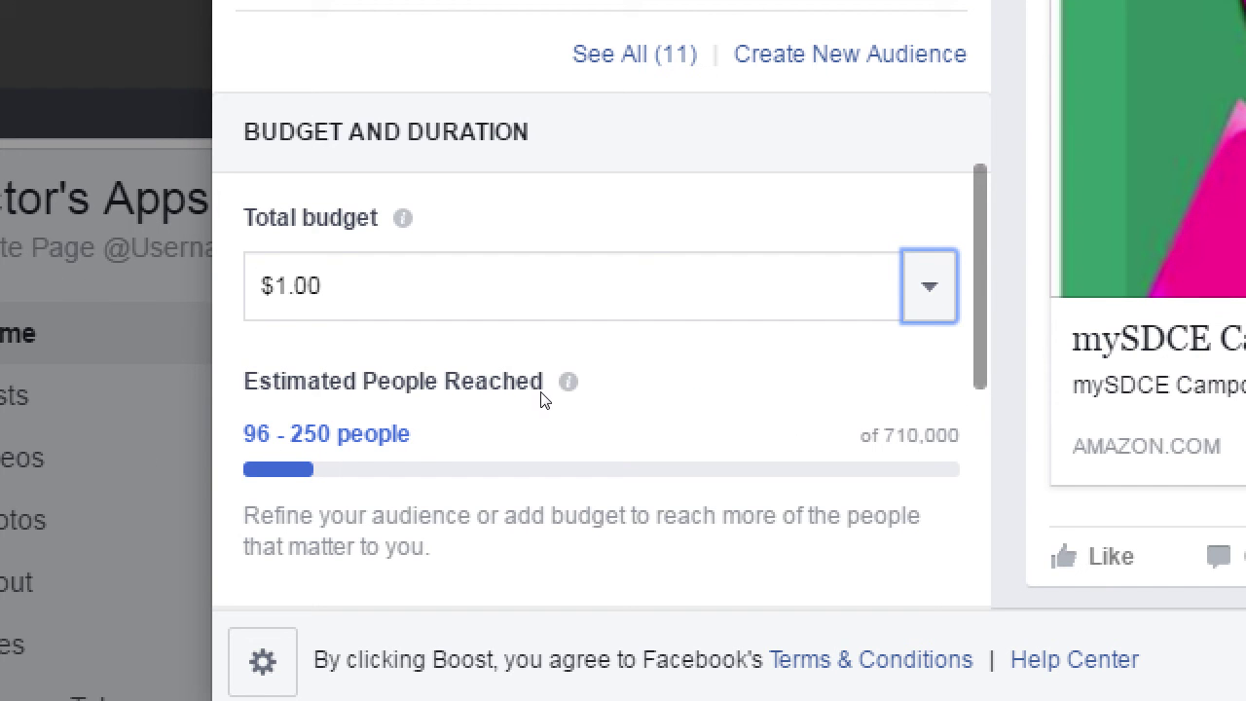
scroll(543, 414, "down", 2)
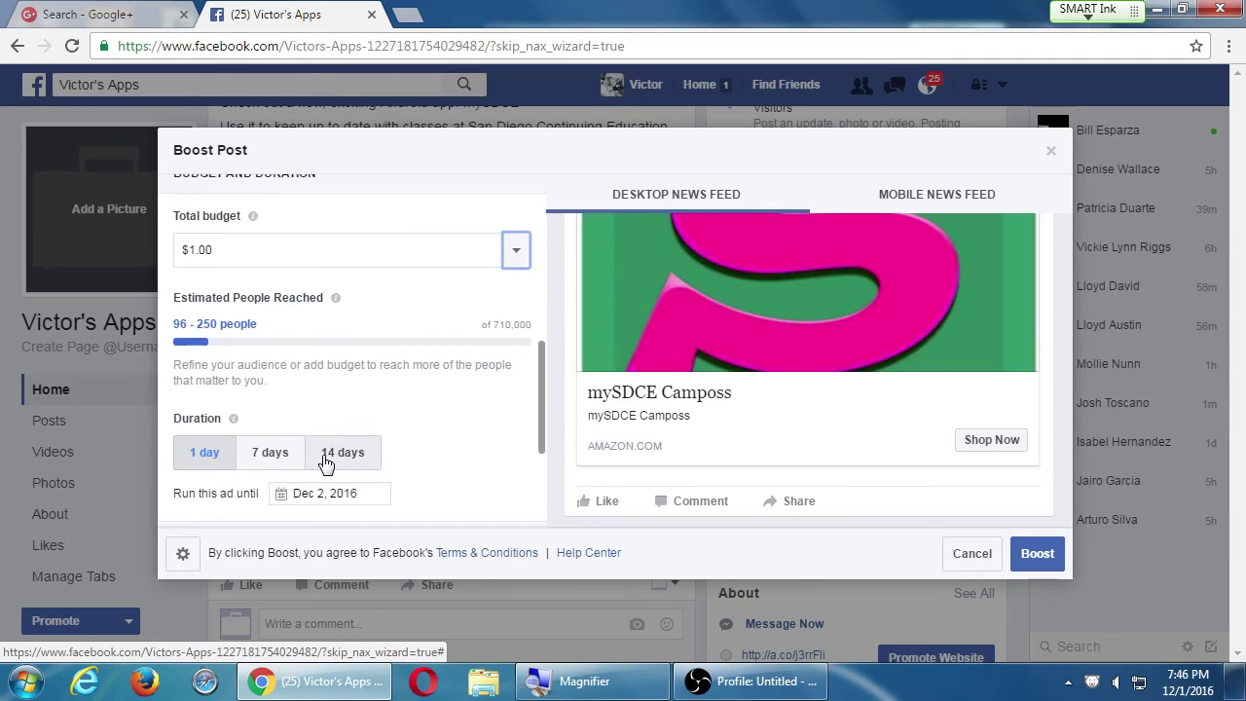
Set the boost's duration to 14 days and its total budget to $14.00.
left_click(547, 473)
left_click(327, 460)
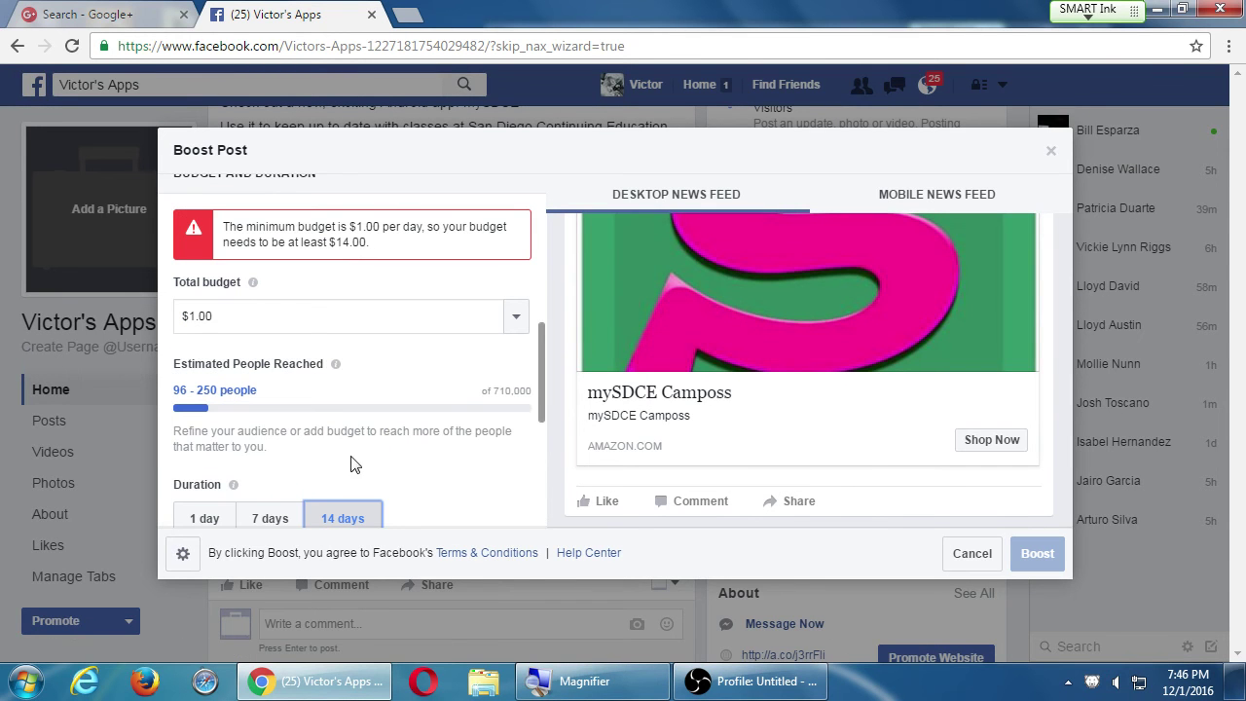
left_click(286, 318)
left_click_drag(286, 317, 181, 316)
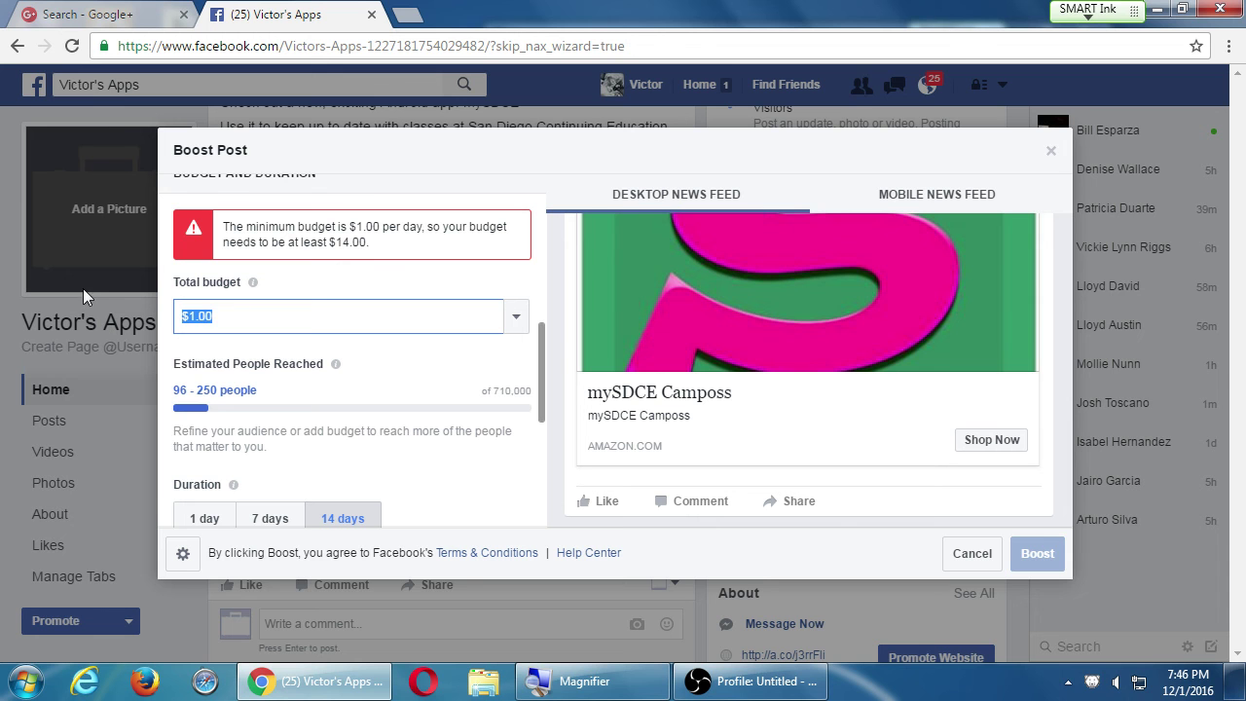
type("14")
key("Tab")
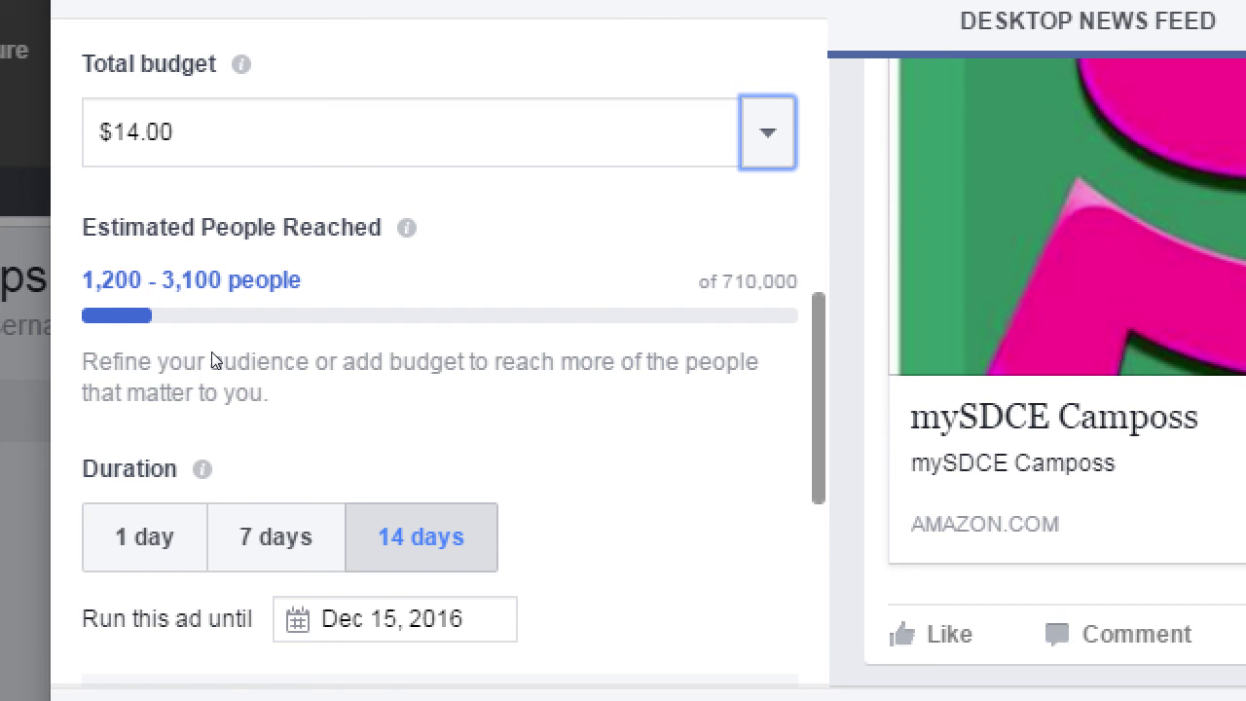
Review the boost's end date, daily spend, conversion tracking, payment method, estimated reach and budget.
scroll(334, 389, "down", 3)
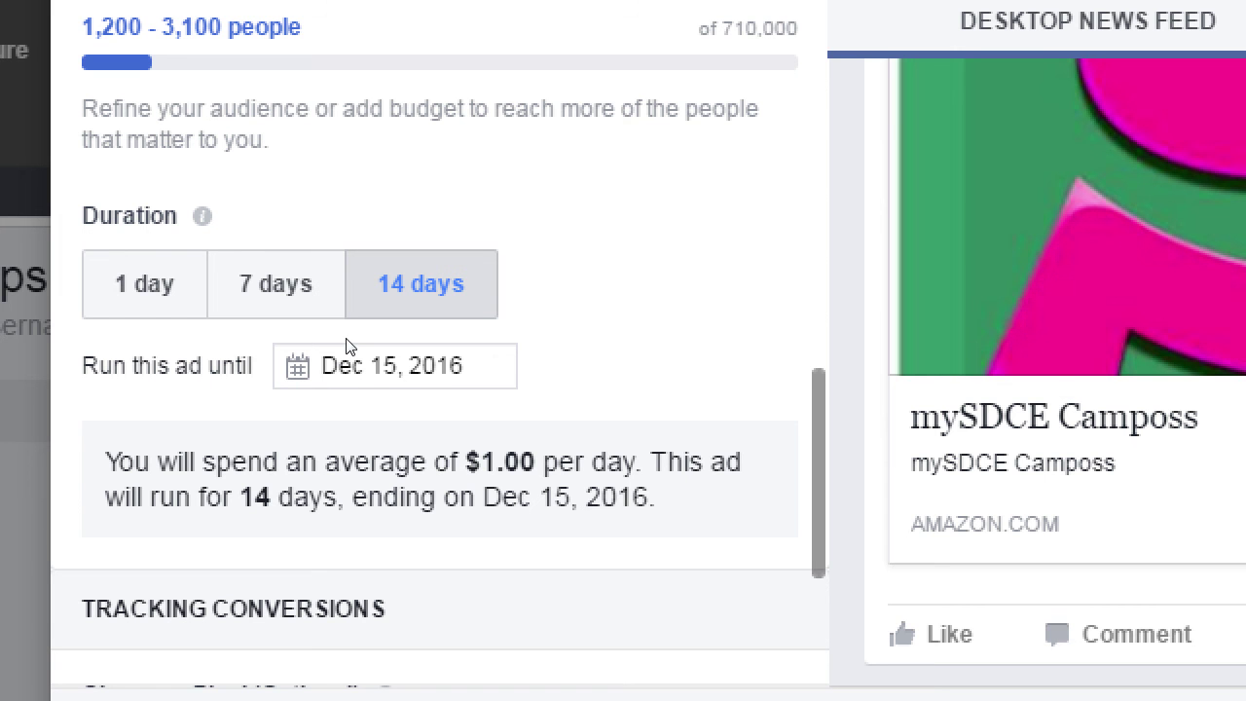
scroll(341, 373, "down", 1)
scroll(343, 372, "down", 3)
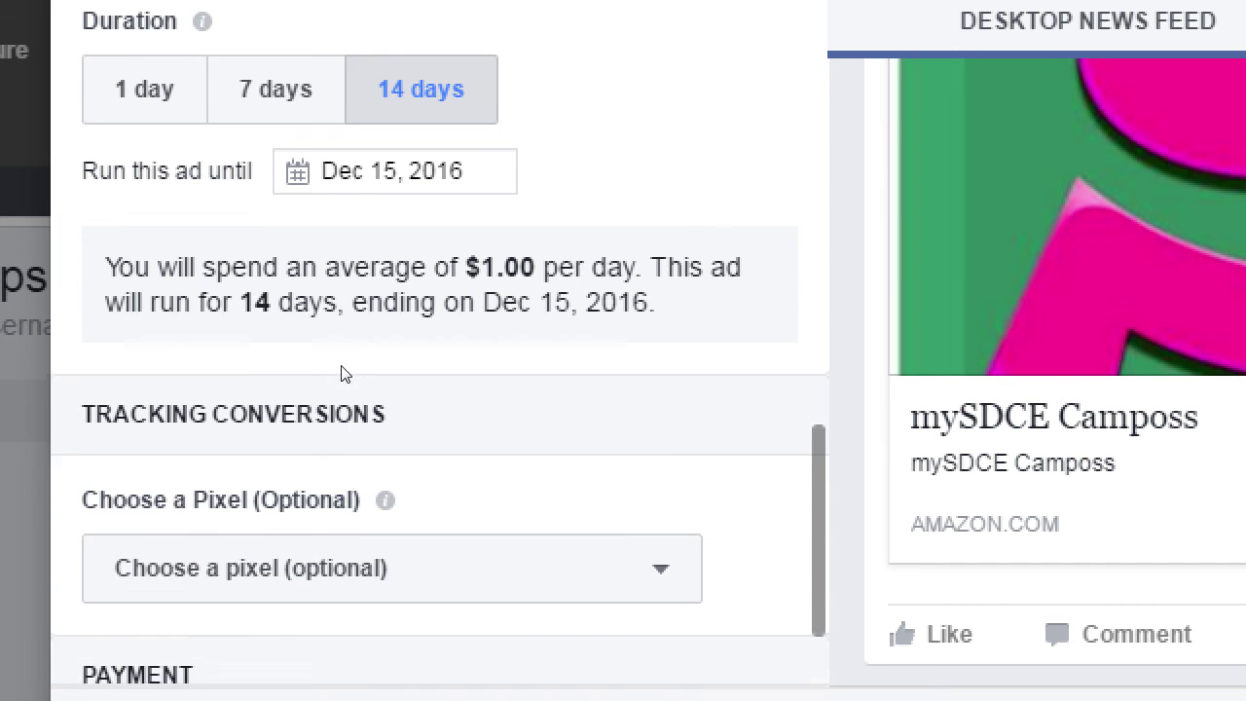
scroll(277, 356, "down", 1)
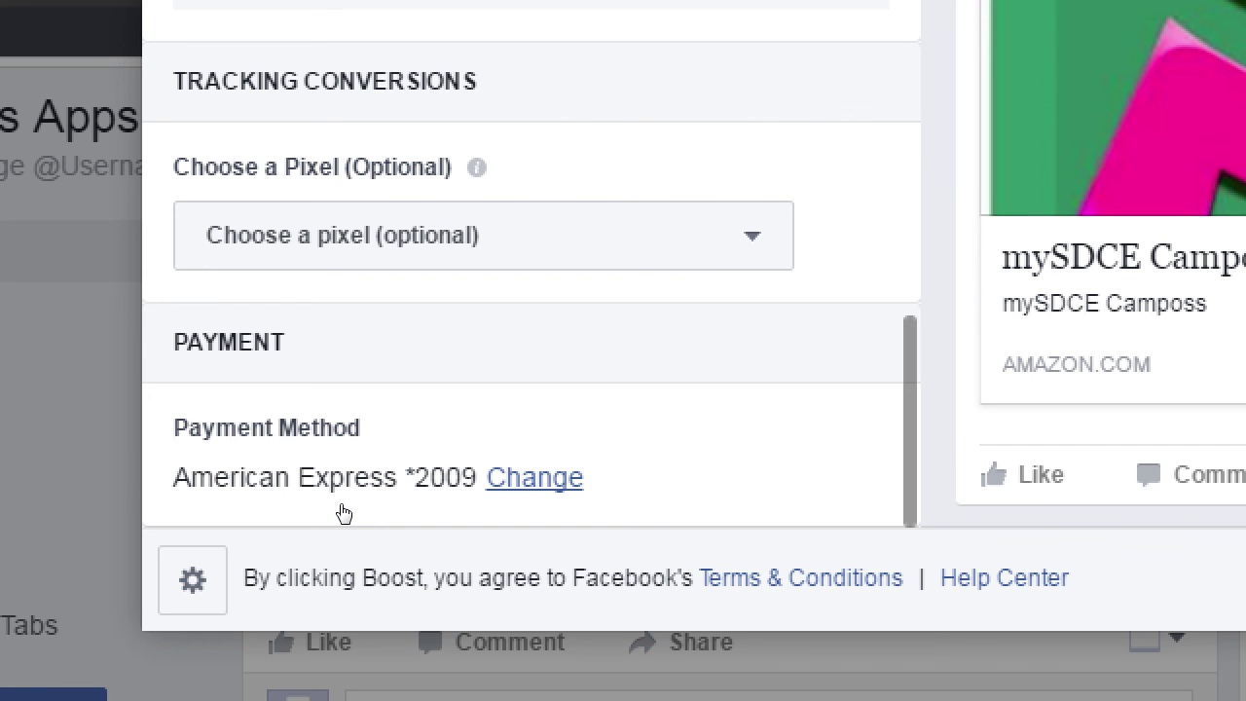
scroll(874, 354, "up", 2)
scroll(699, 308, "up", 2)
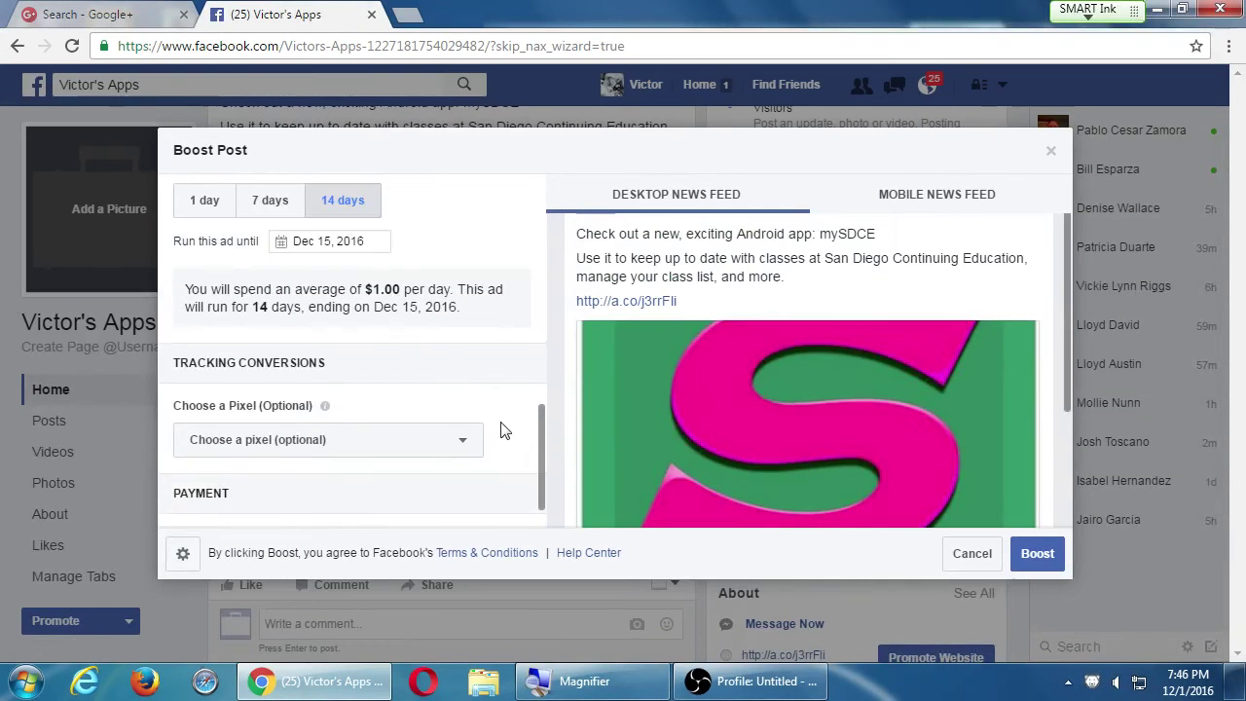
scroll(463, 413, "up", 3)
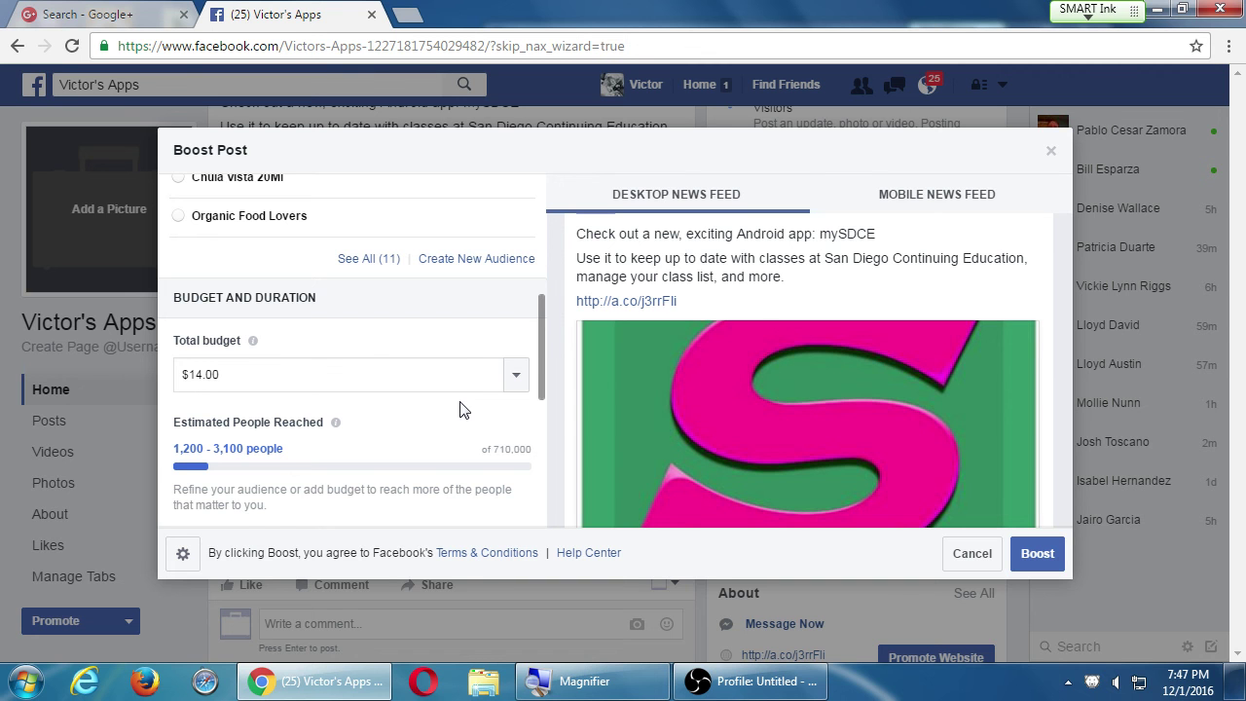
left_click_drag(545, 328, 556, 545)
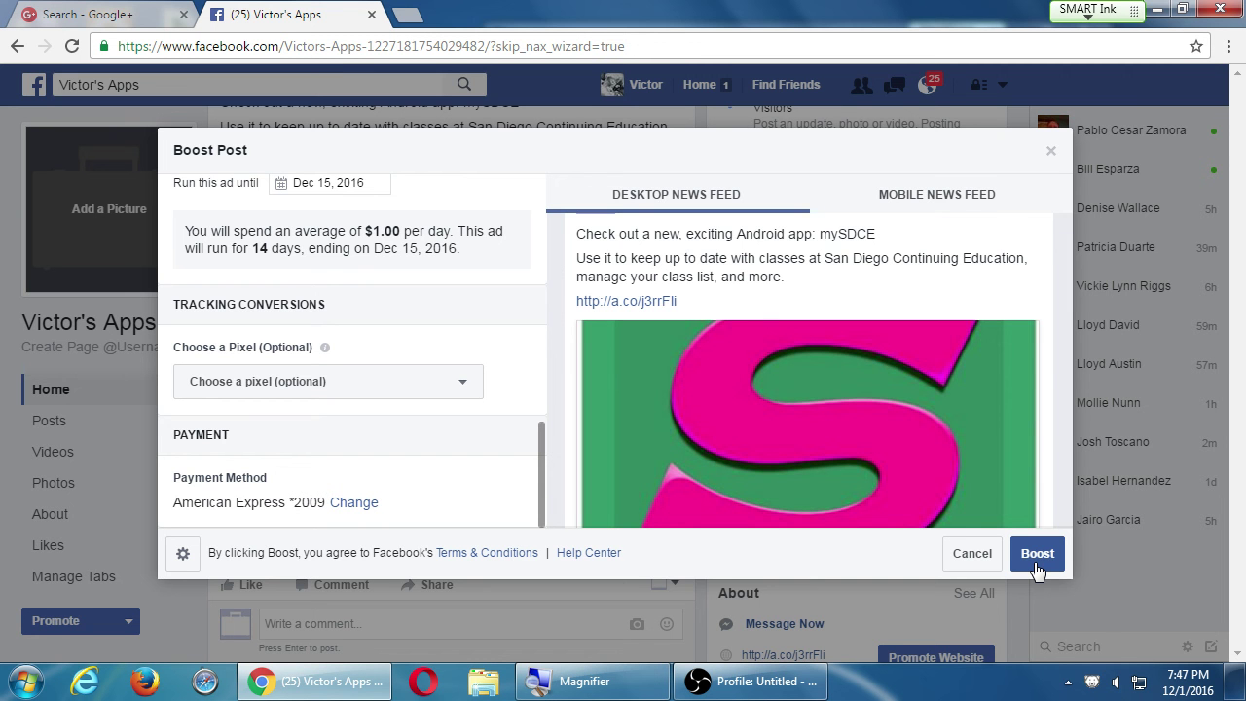
Cancel the post's promotion and discard the boost settings.
left_click(972, 553)
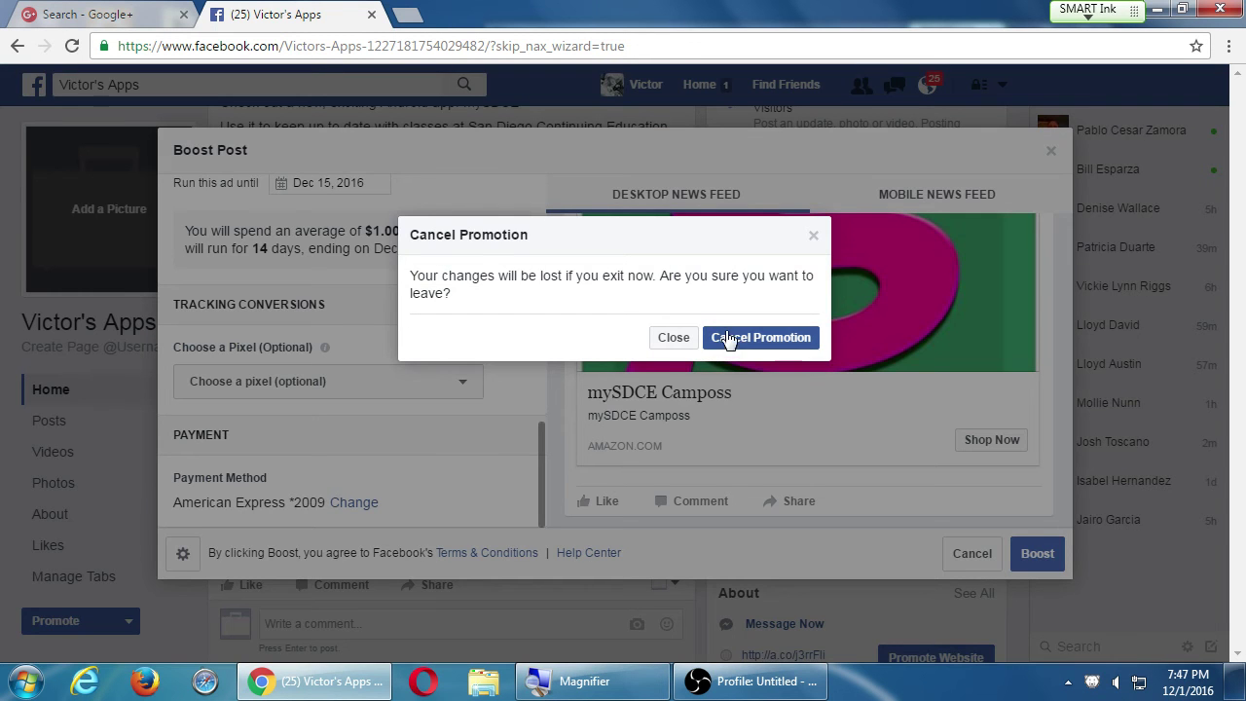
left_click(760, 337)
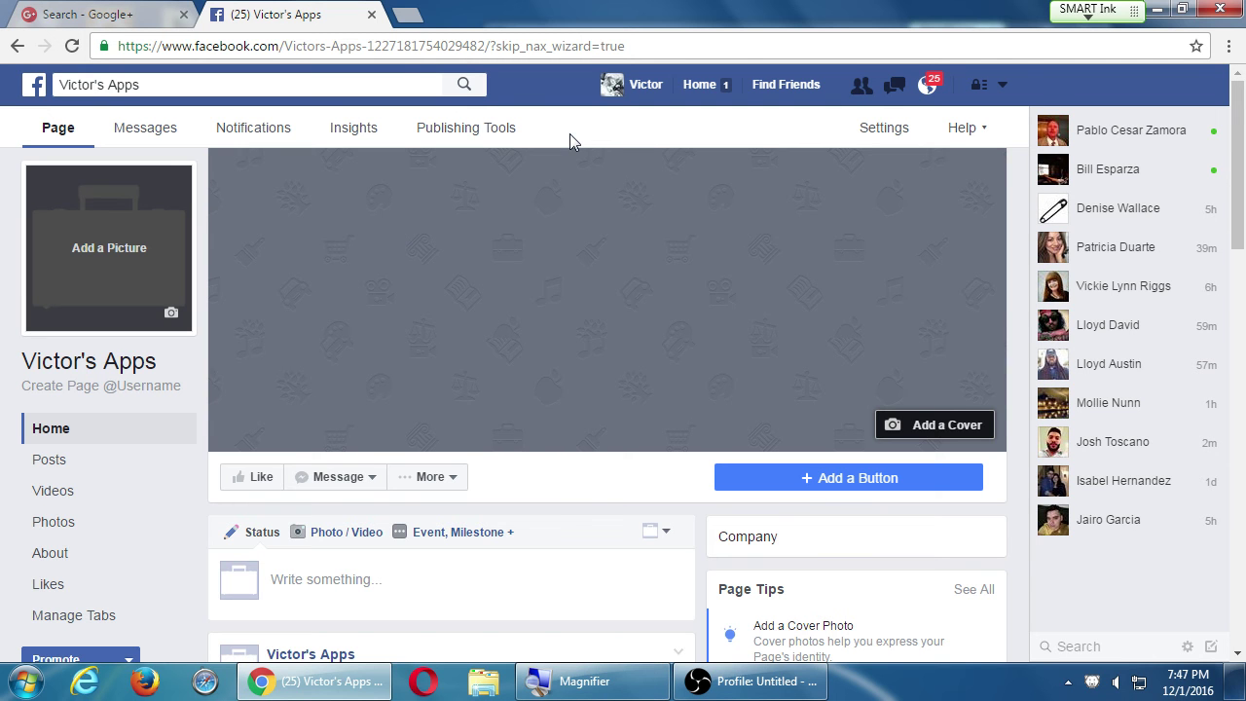
Open the Page's Insights overview and examine the Page summary and the most recent posts' reach and engagement.
left_click(353, 133)
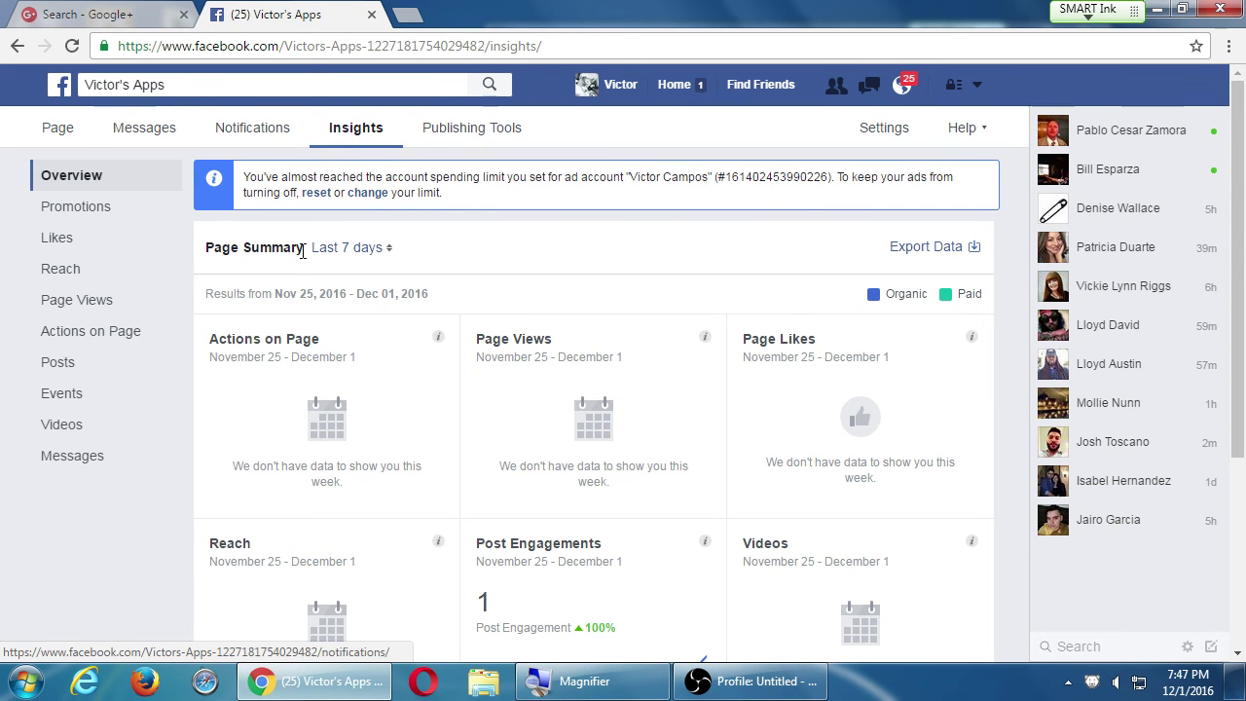
scroll(361, 292, "down", 3)
mouse_move(608, 365)
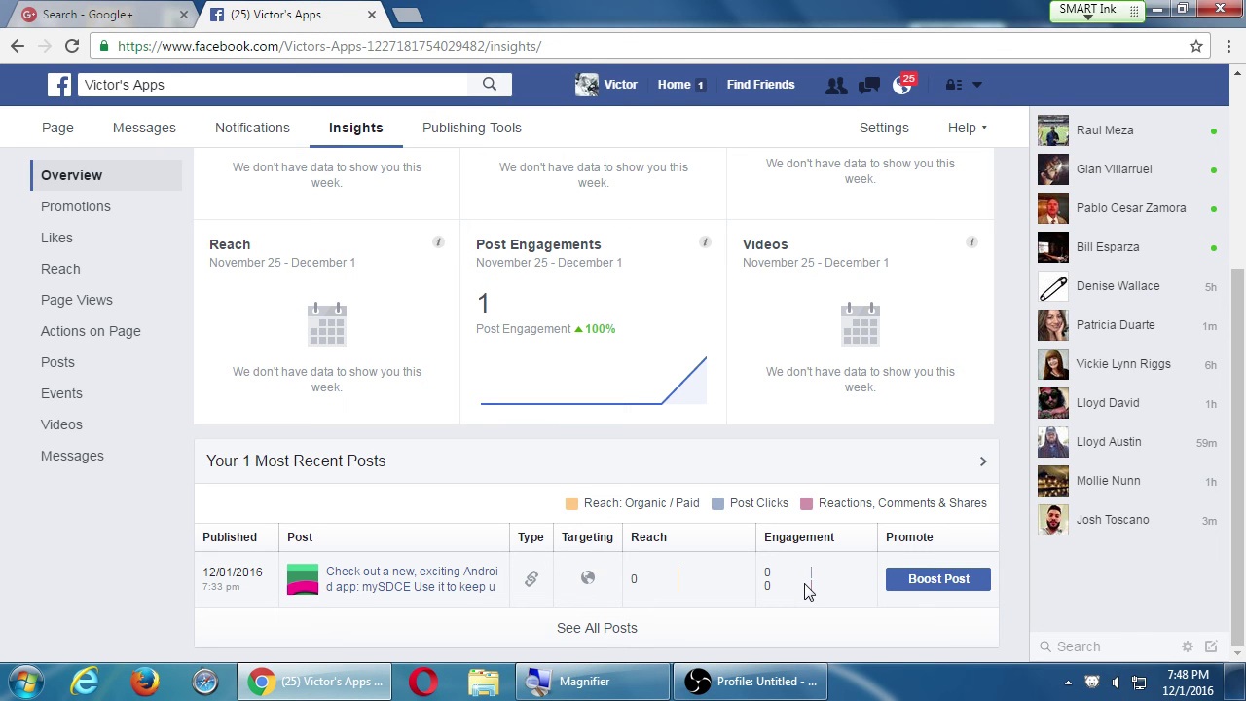
scroll(779, 545, "up", 3)
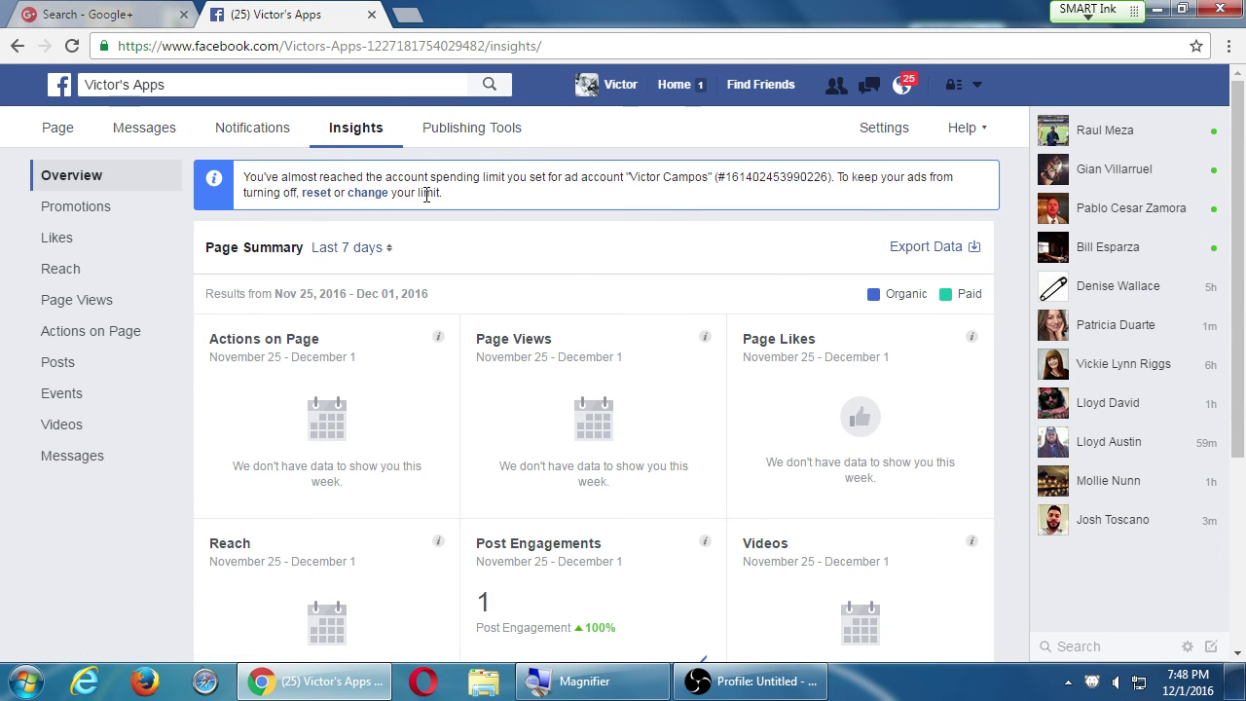
scroll(428, 201, "down", 3)
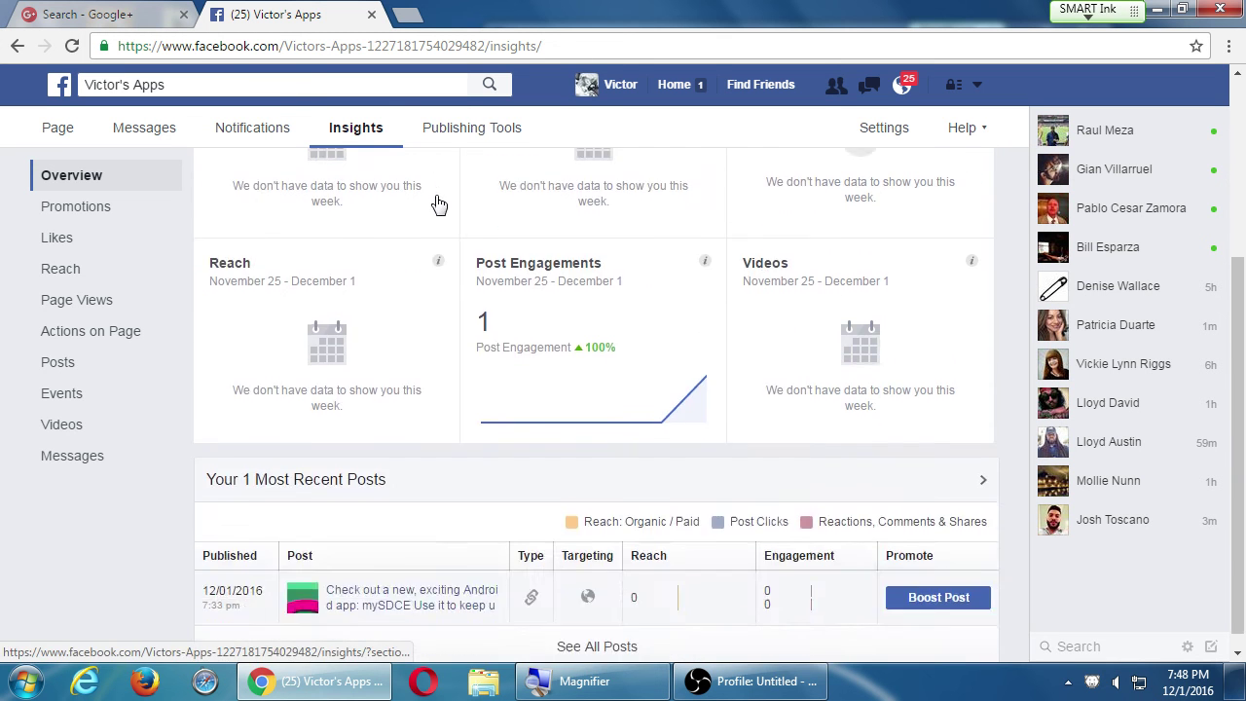
scroll(428, 200, "up", 3)
Return to the Page's home and look through its weekly activity, the published mySDCE post and its boost option.
left_click(57, 137)
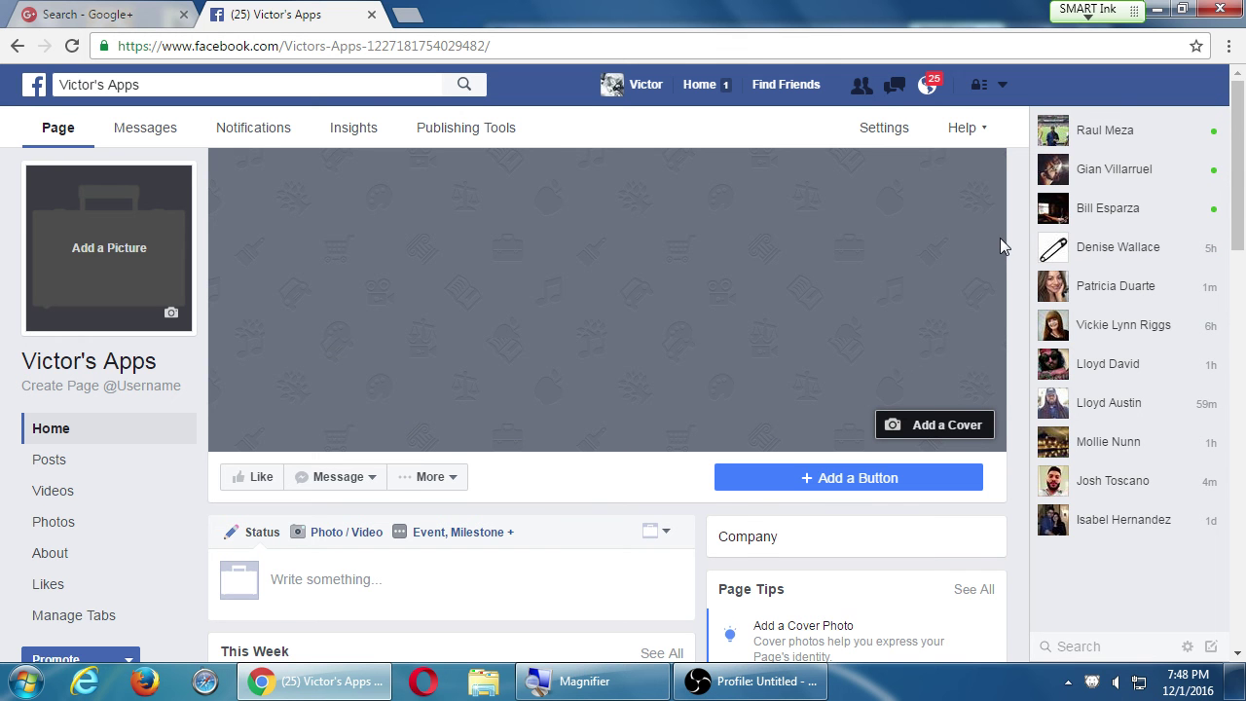
scroll(999, 238, "down", 5)
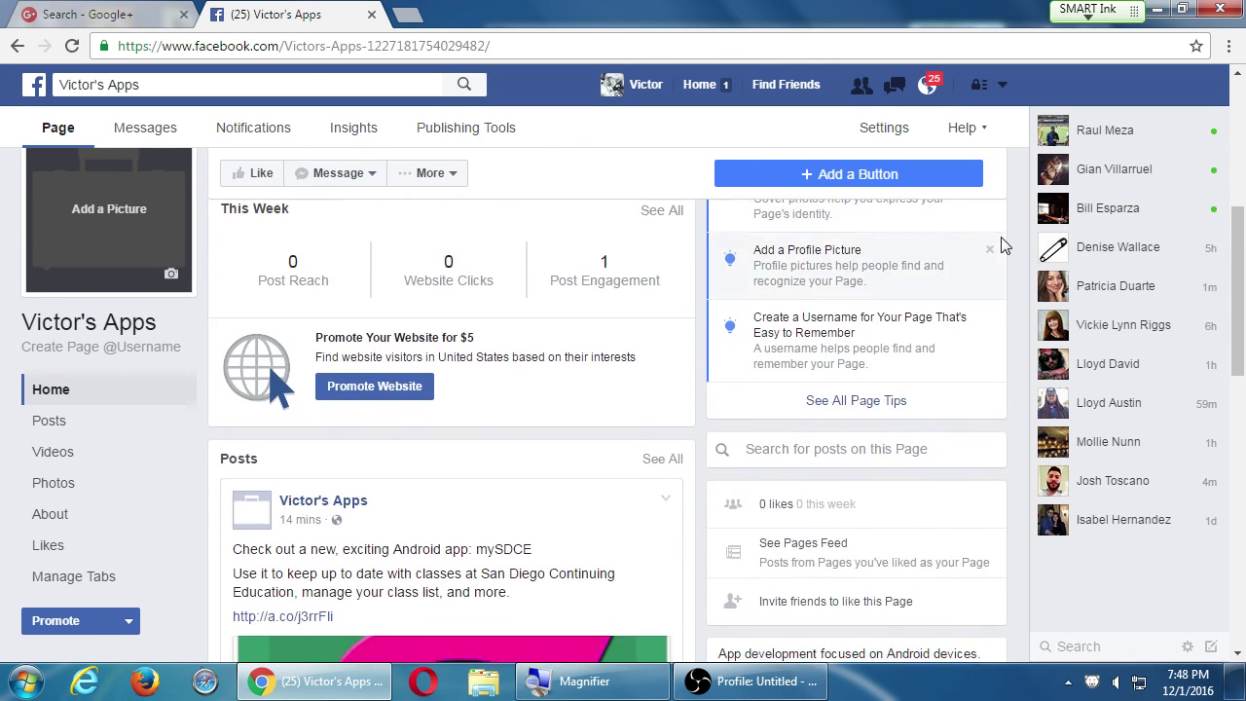
scroll(579, 313, "down", 3)
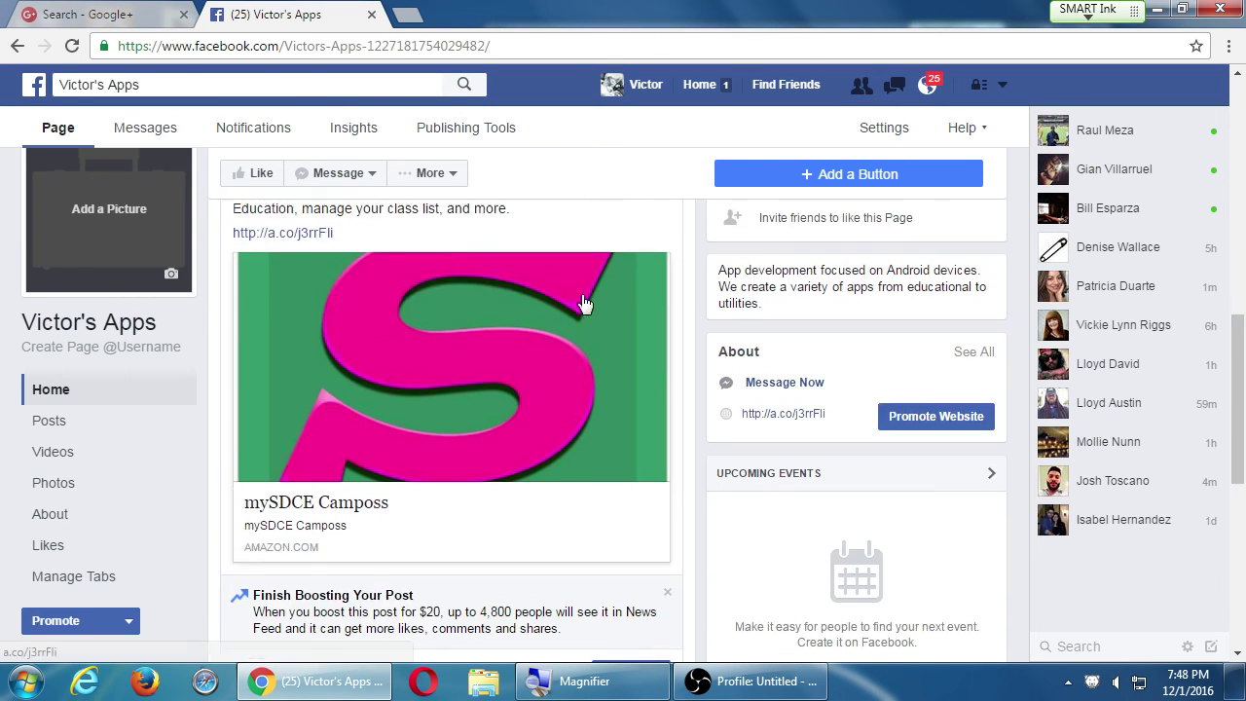
scroll(584, 305, "down", 1)
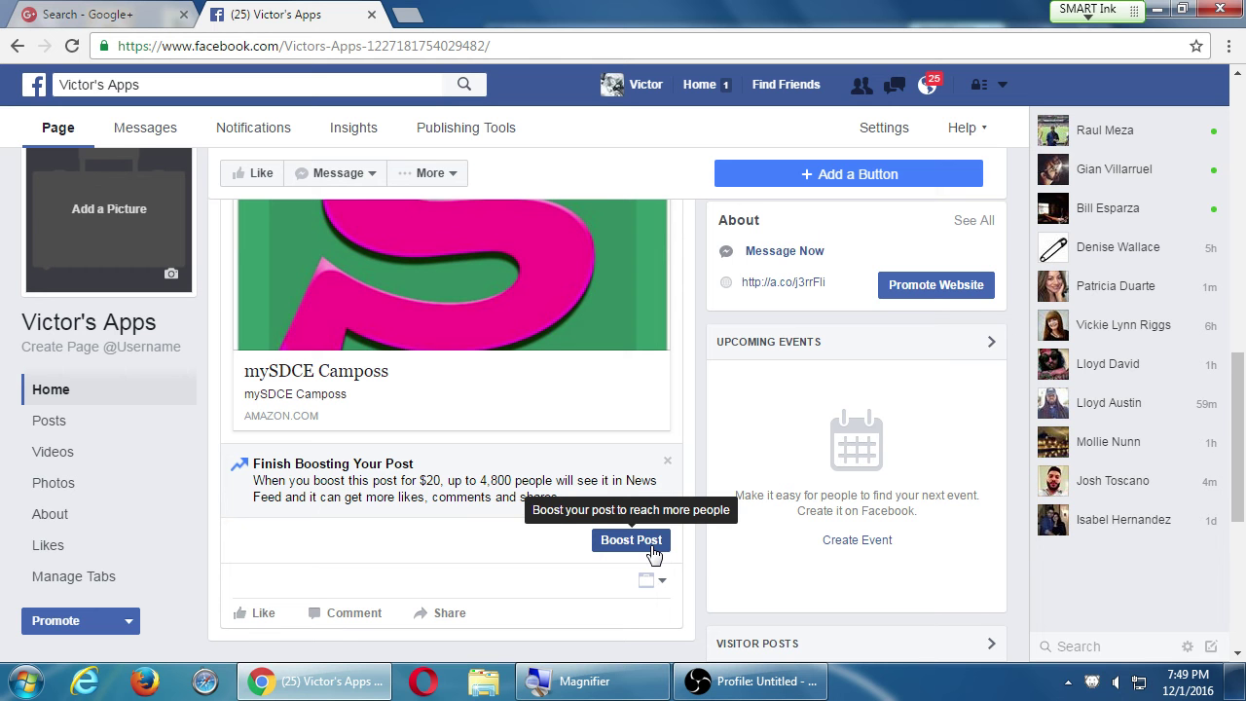
mouse_move(1070, 402)
scroll(954, 416, "down", 1)
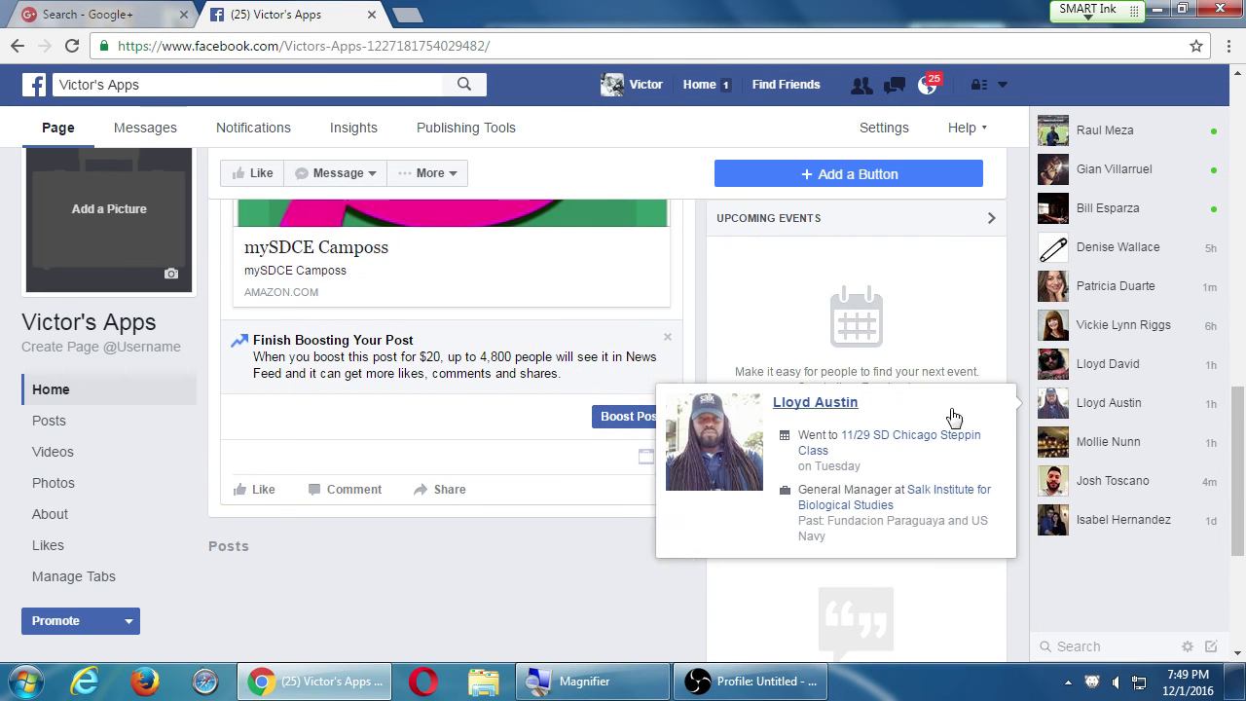
scroll(751, 383, "down", 1)
scroll(671, 415, "up", 5)
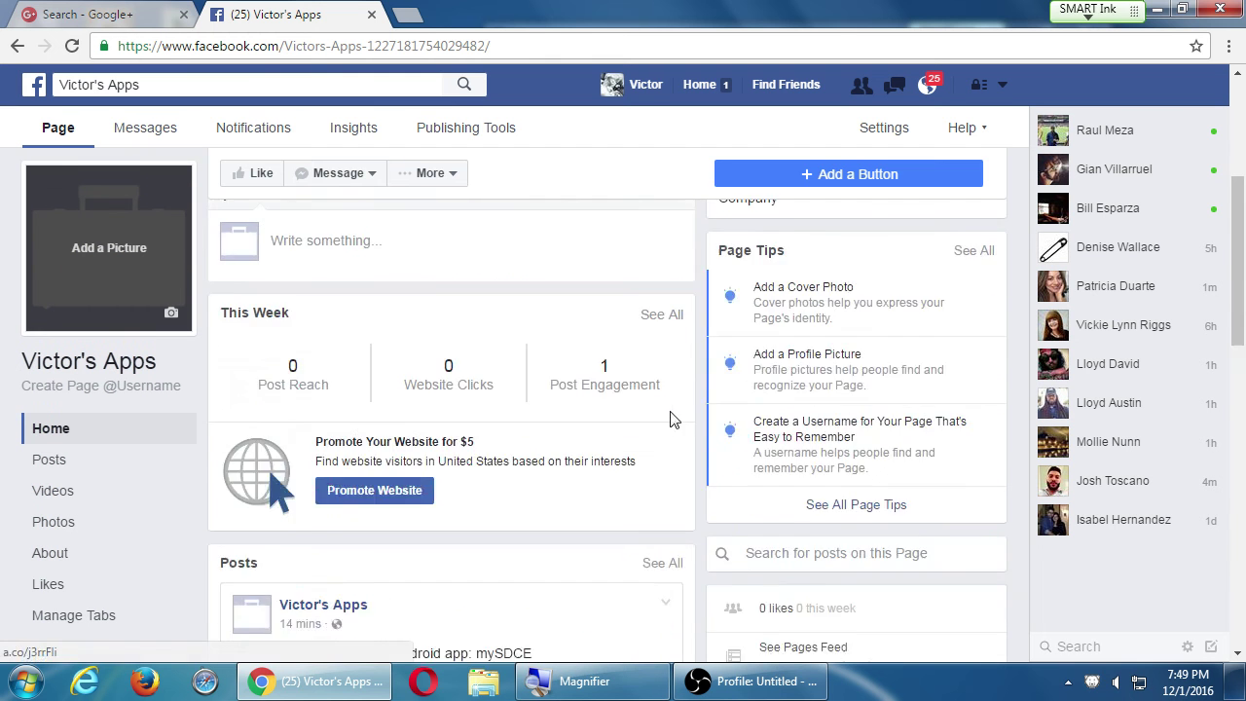
scroll(676, 420, "up", 3)
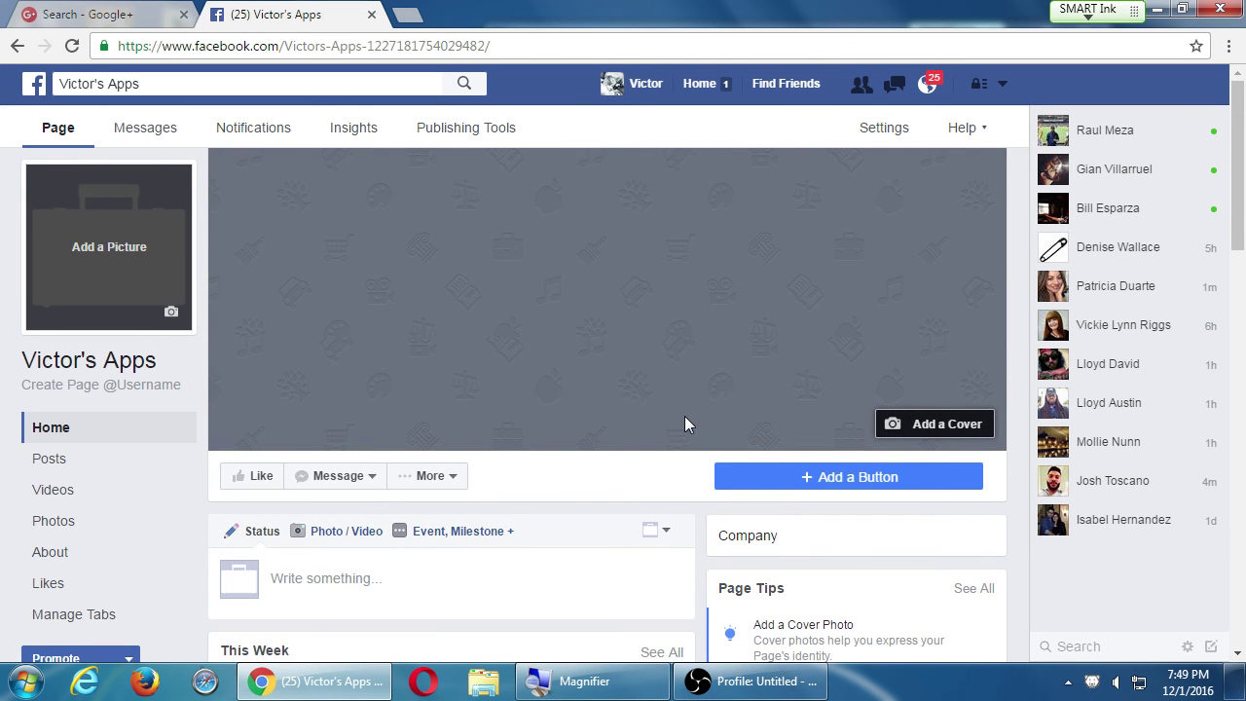
scroll(686, 418, "down", 3)
scroll(717, 407, "down", 10)
scroll(949, 421, "up", 10)
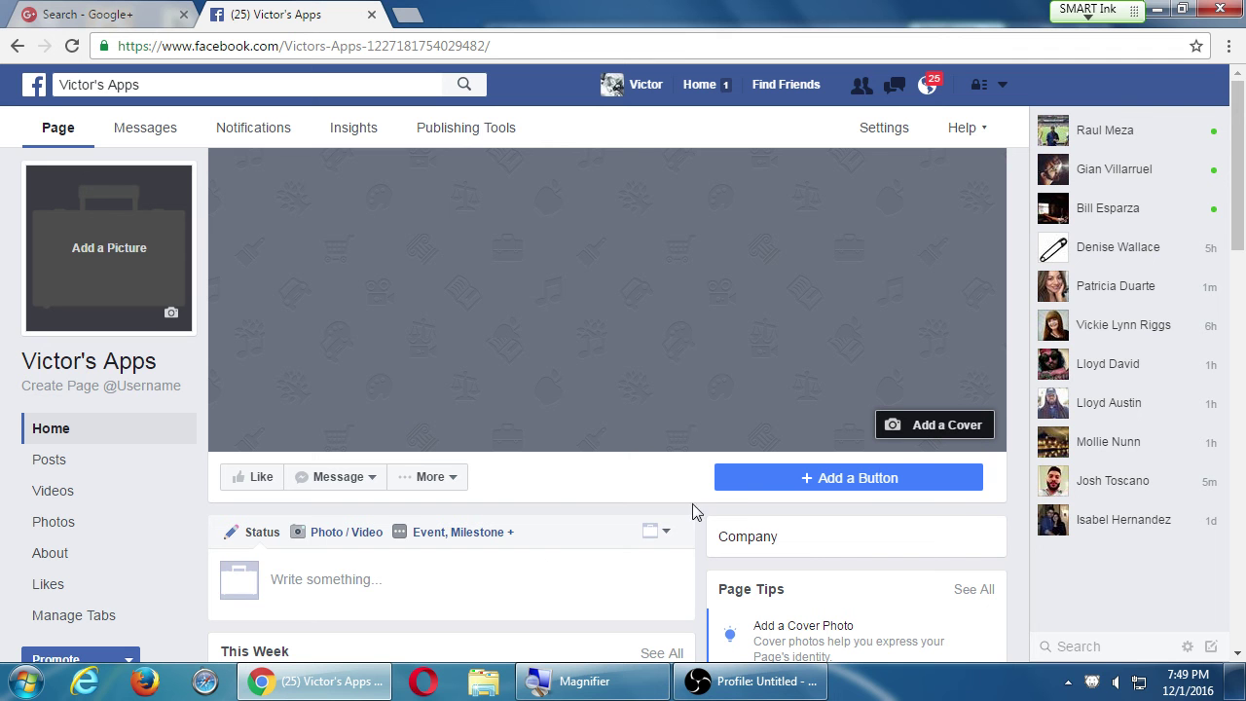
left_click(725, 681)
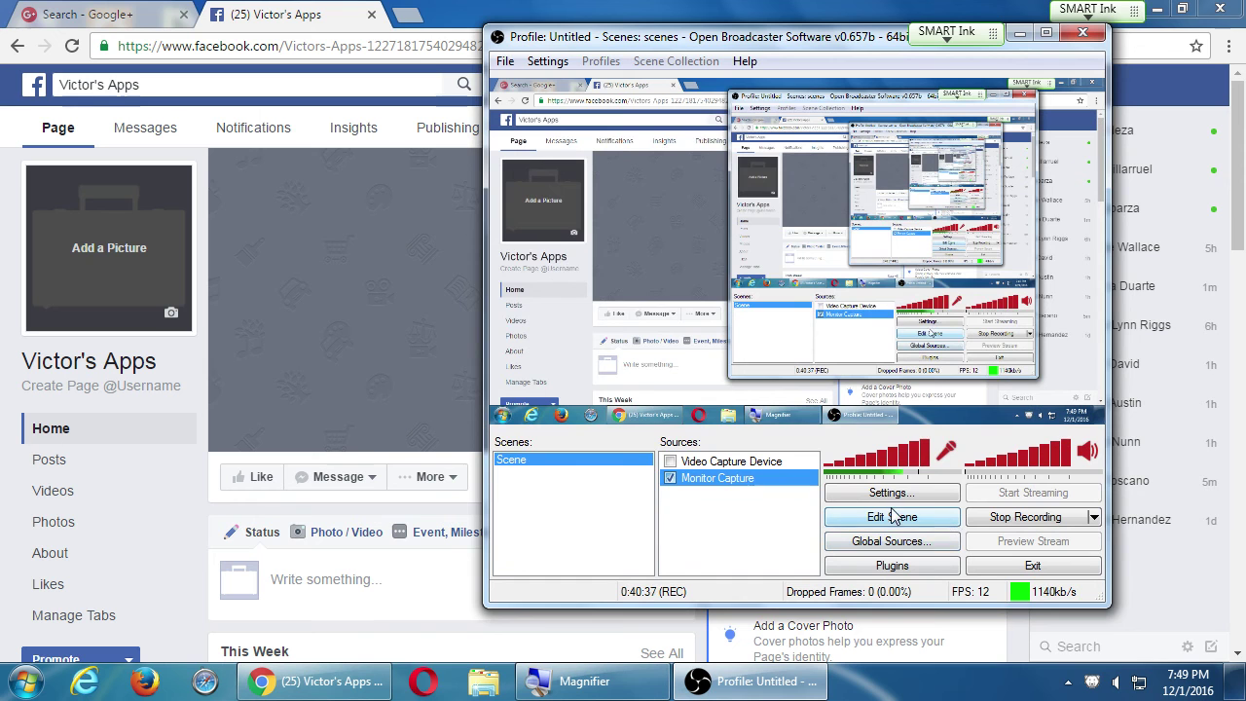